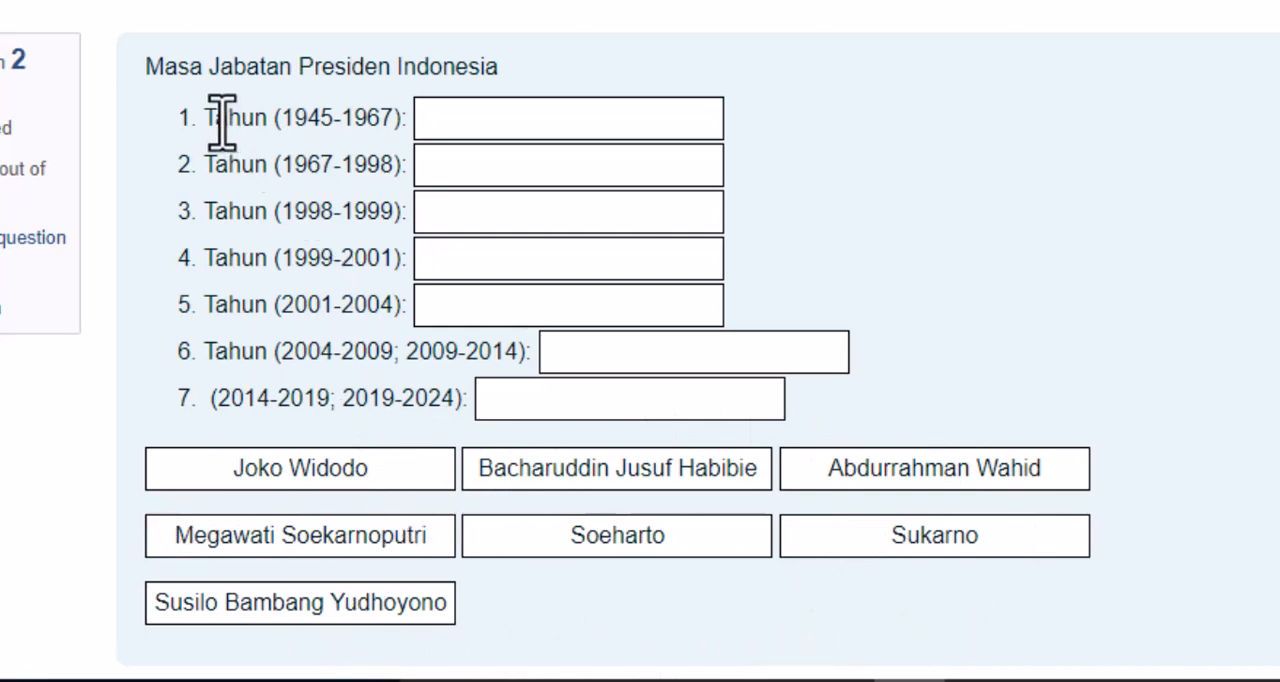
- Place Sukarno, Soeharto and Bacharuddin Jusuf Habibie in the 1945-1967, 1967-1998 and 1998-1999 answer boxes of question 2
left_click_drag(952, 549, 584, 128)
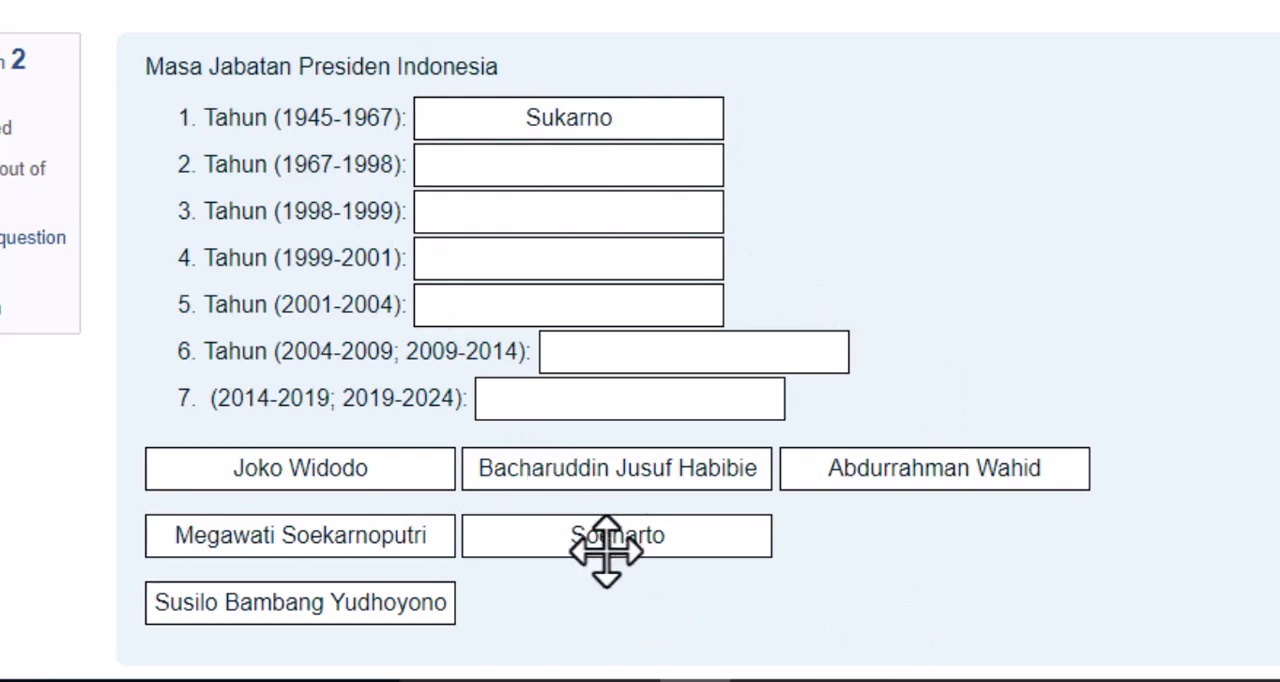
left_click_drag(606, 551, 562, 172)
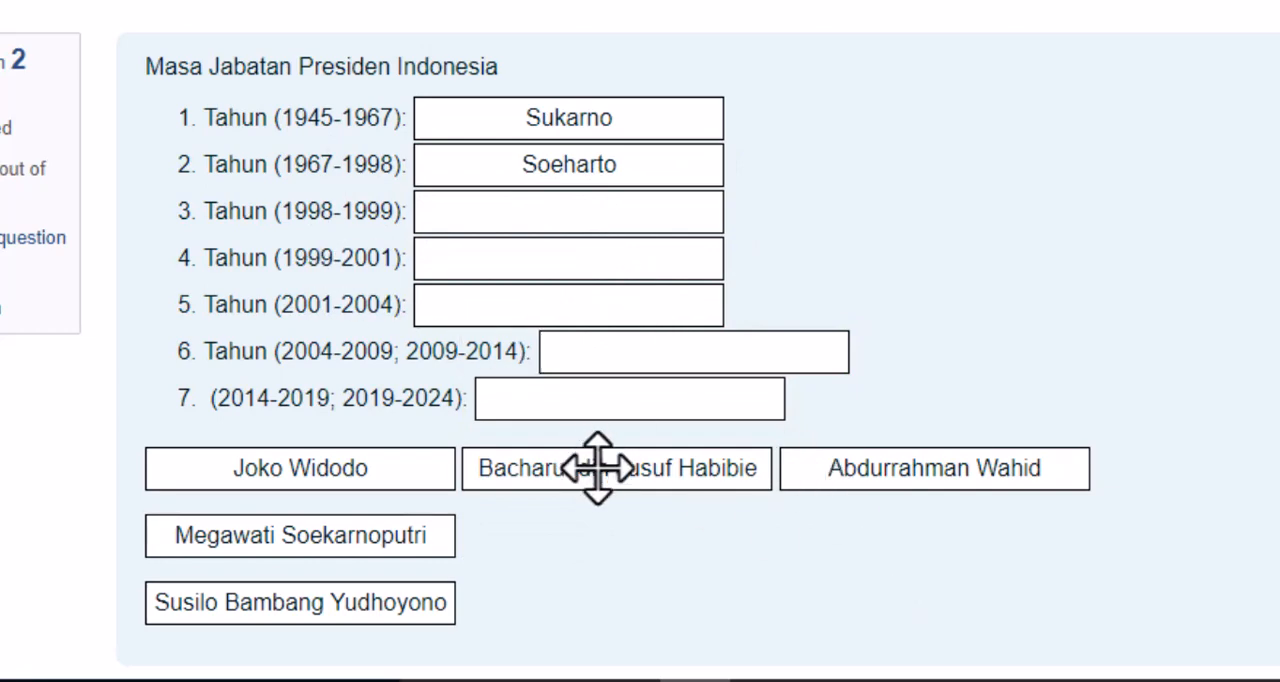
left_click_drag(597, 468, 554, 212)
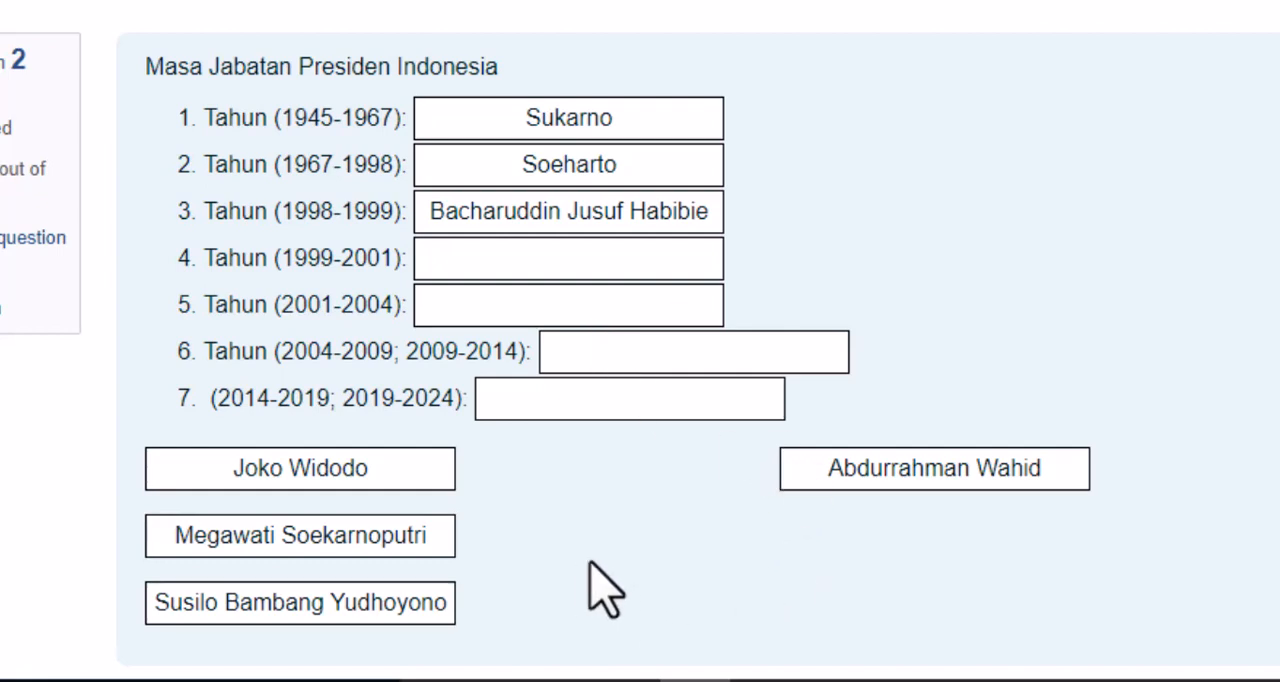
scroll(602, 588, "down", 1)
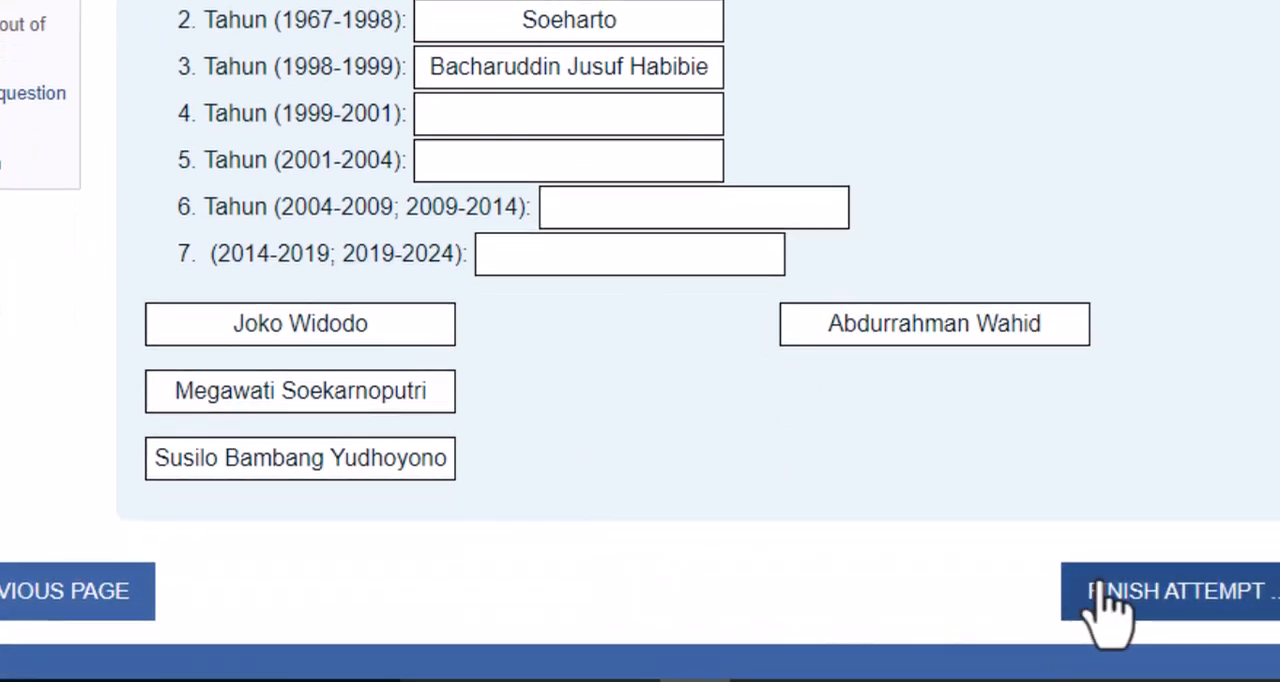
scroll(1088, 595, "up", 1)
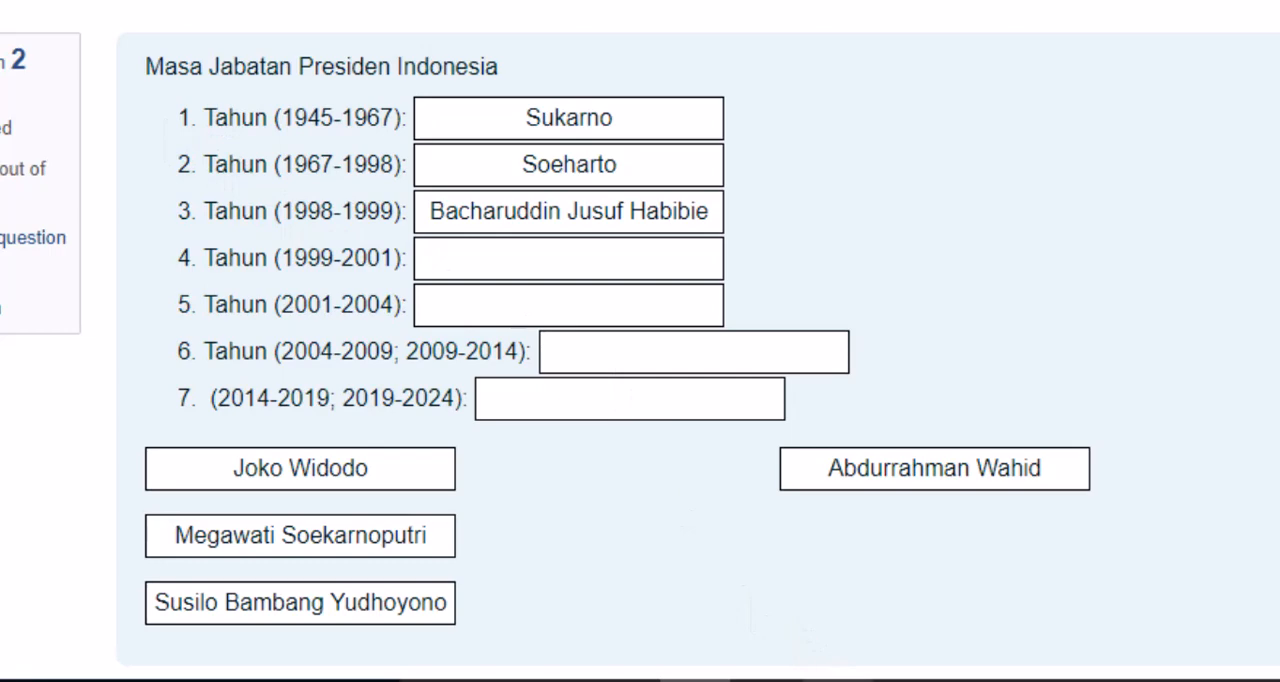
- Switch to Notepad and read the list of question forms in Bentuk Soal.txt
left_click(767, 680)
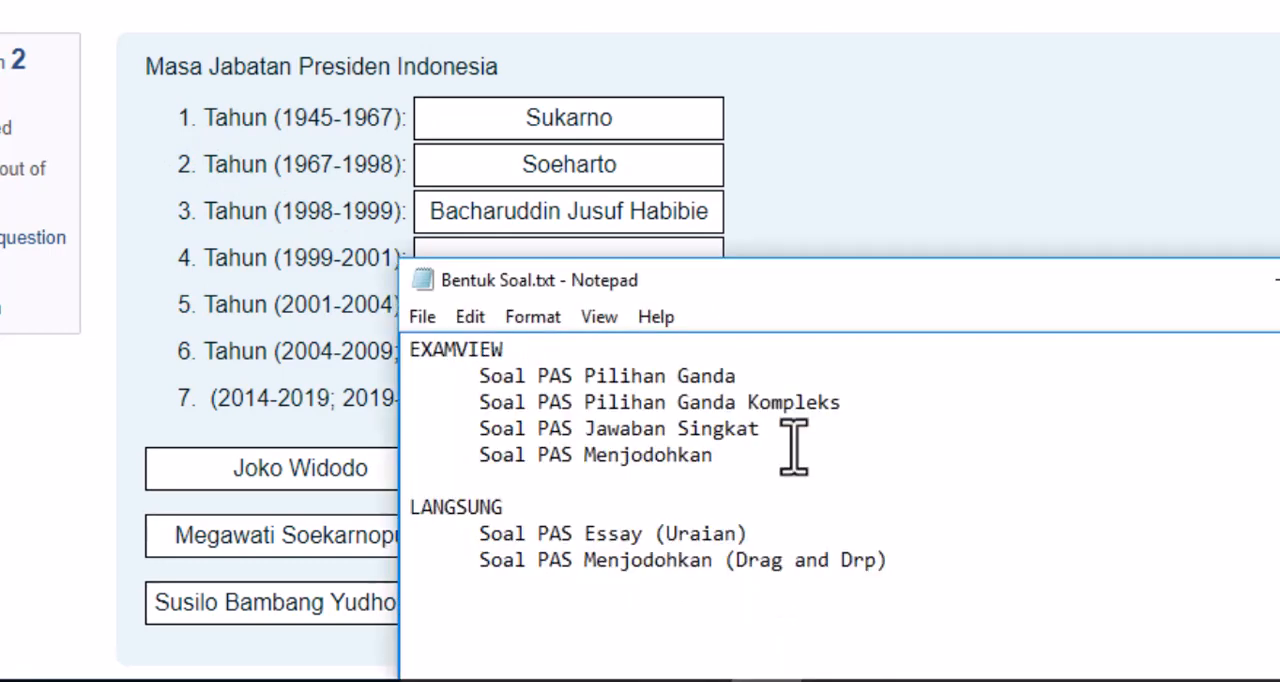
left_click_drag(840, 305, 518, 0)
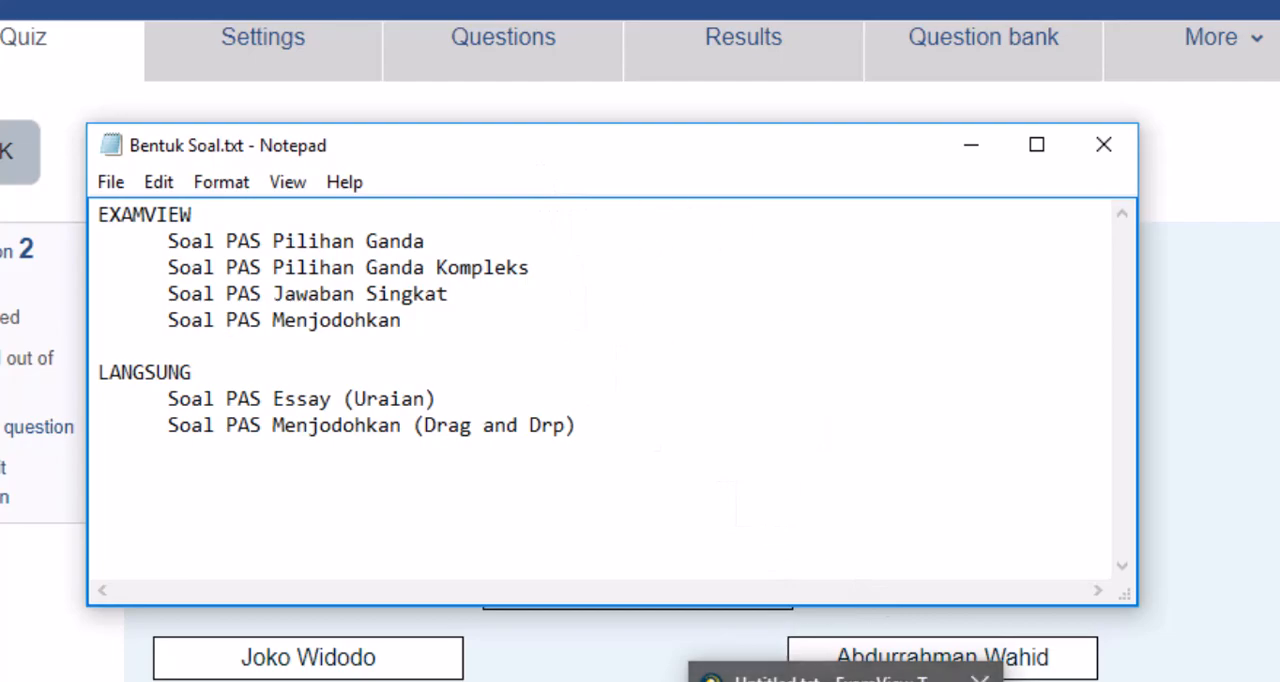
- Switch to ExamView and review the Multiple Choice, Multiple Response, Short Answer, Matching and Essay question types without creating a question
left_click(845, 681)
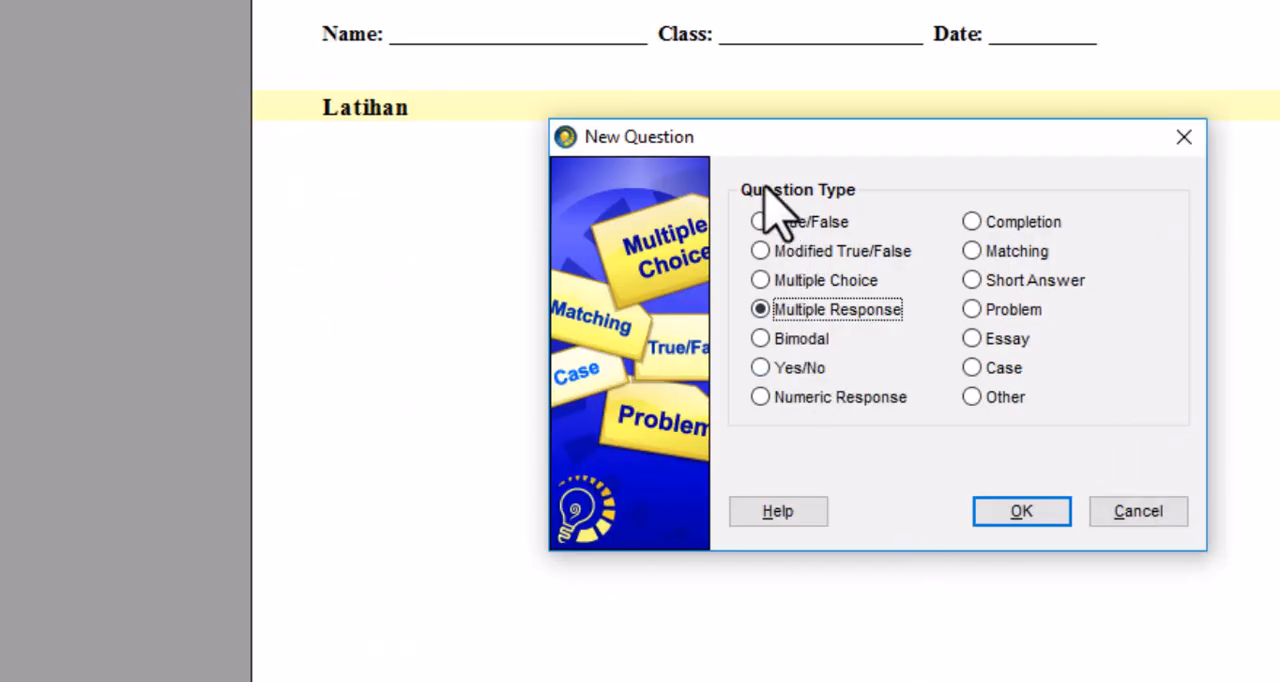
left_click_drag(814, 143, 612, 30)
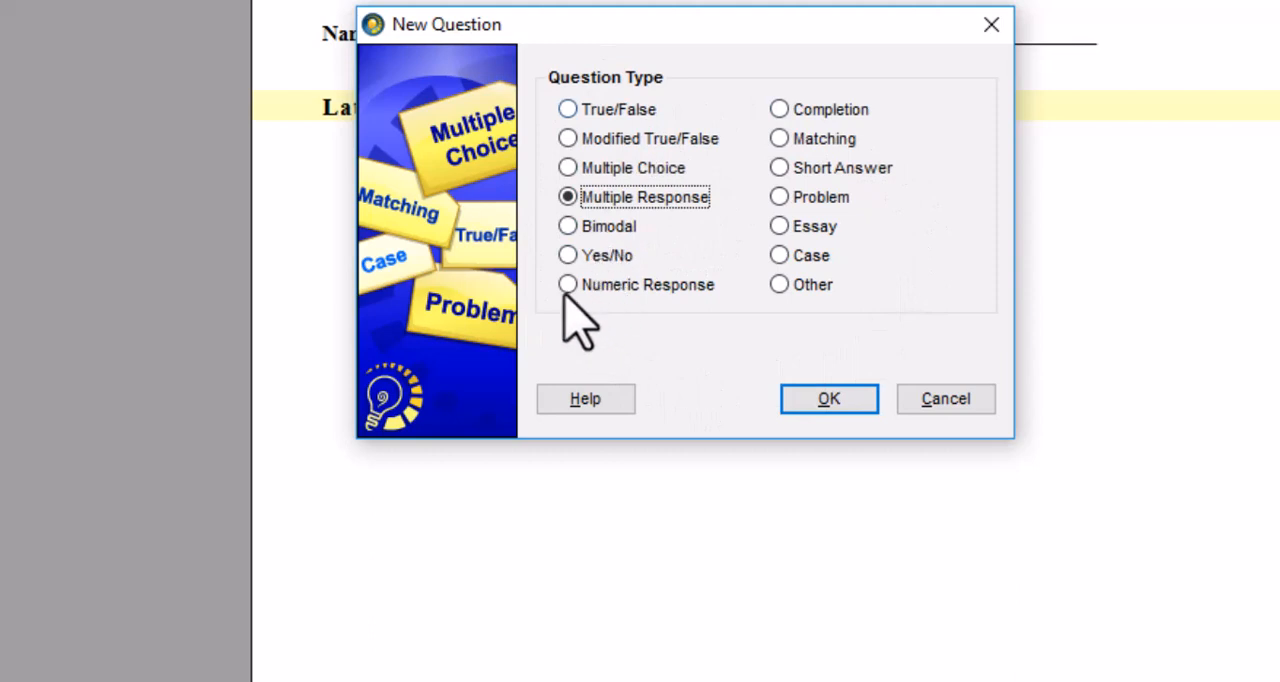
left_click(568, 172)
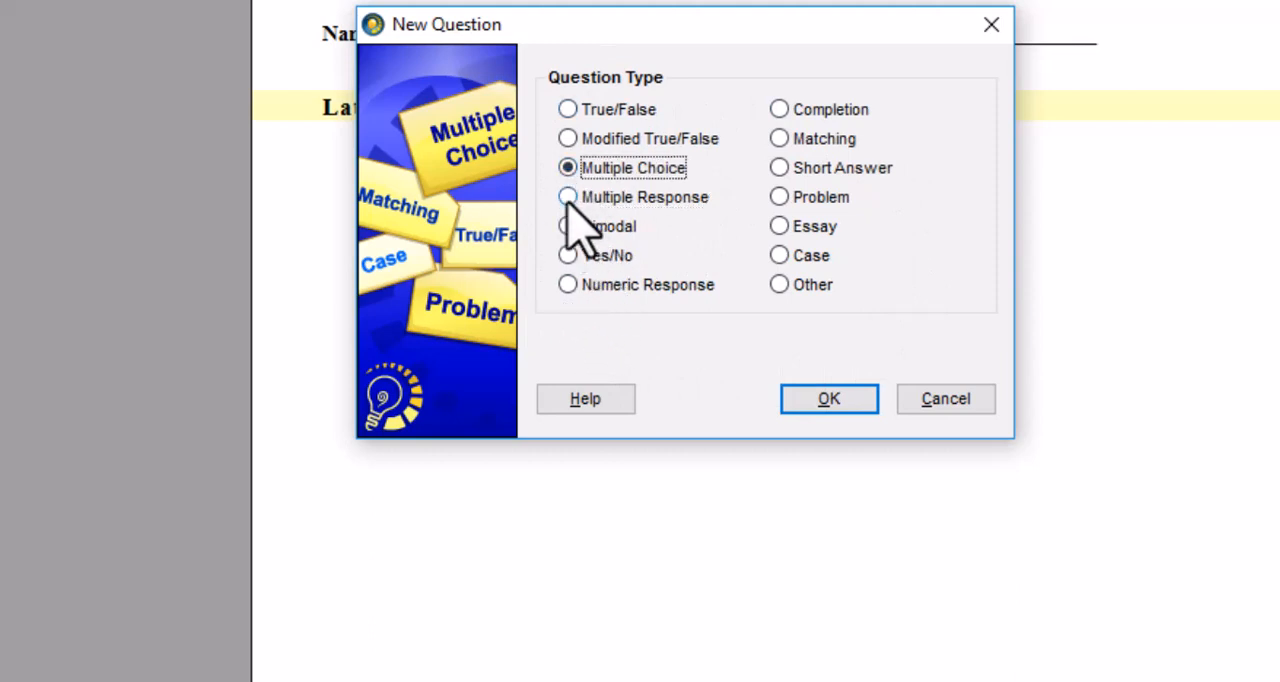
left_click(567, 199)
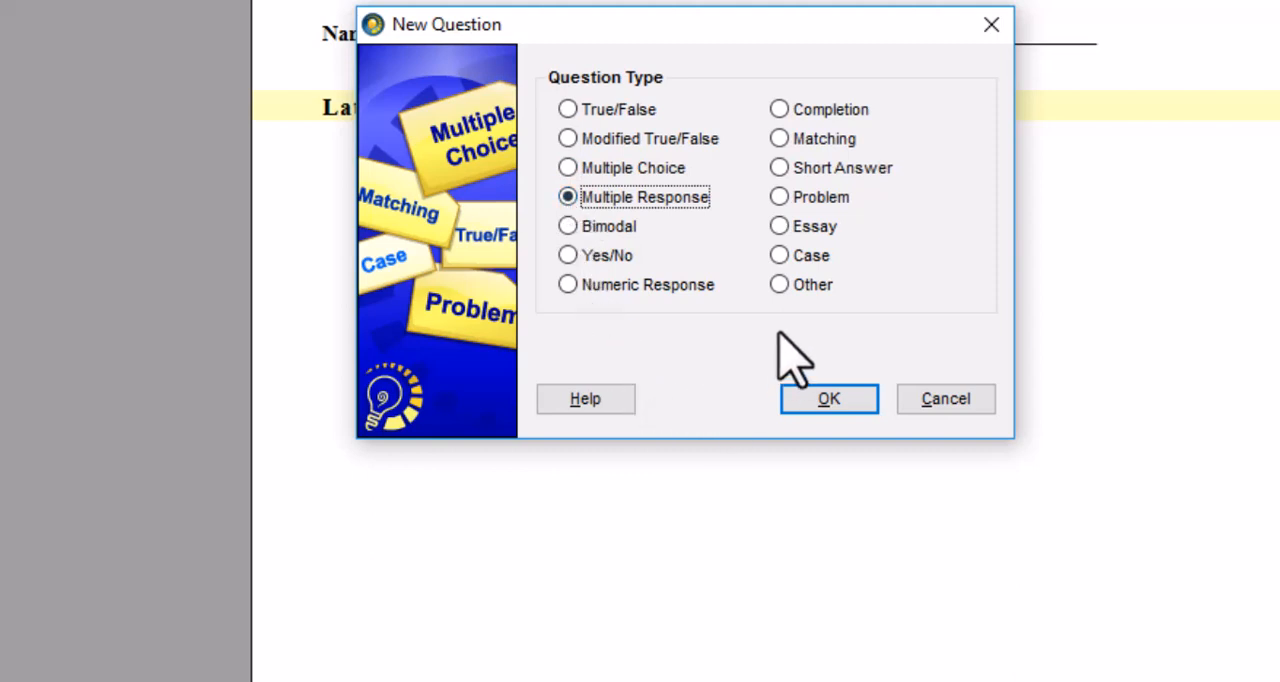
left_click(789, 170)
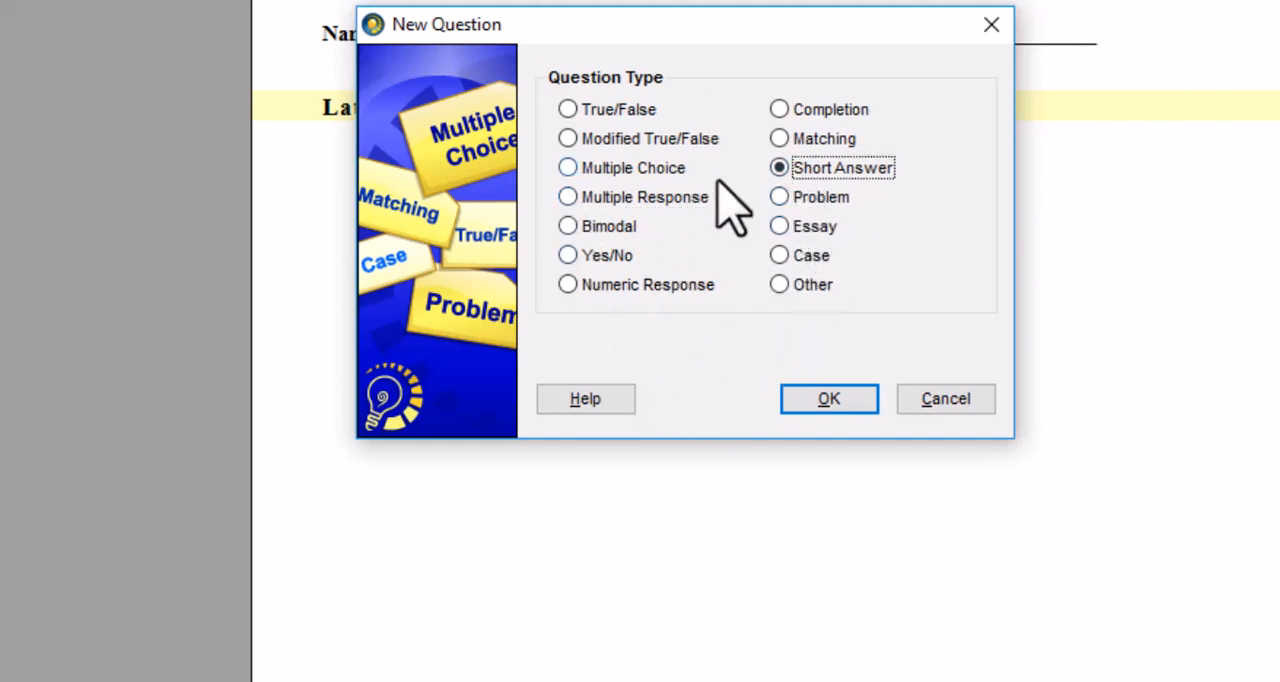
left_click(784, 140)
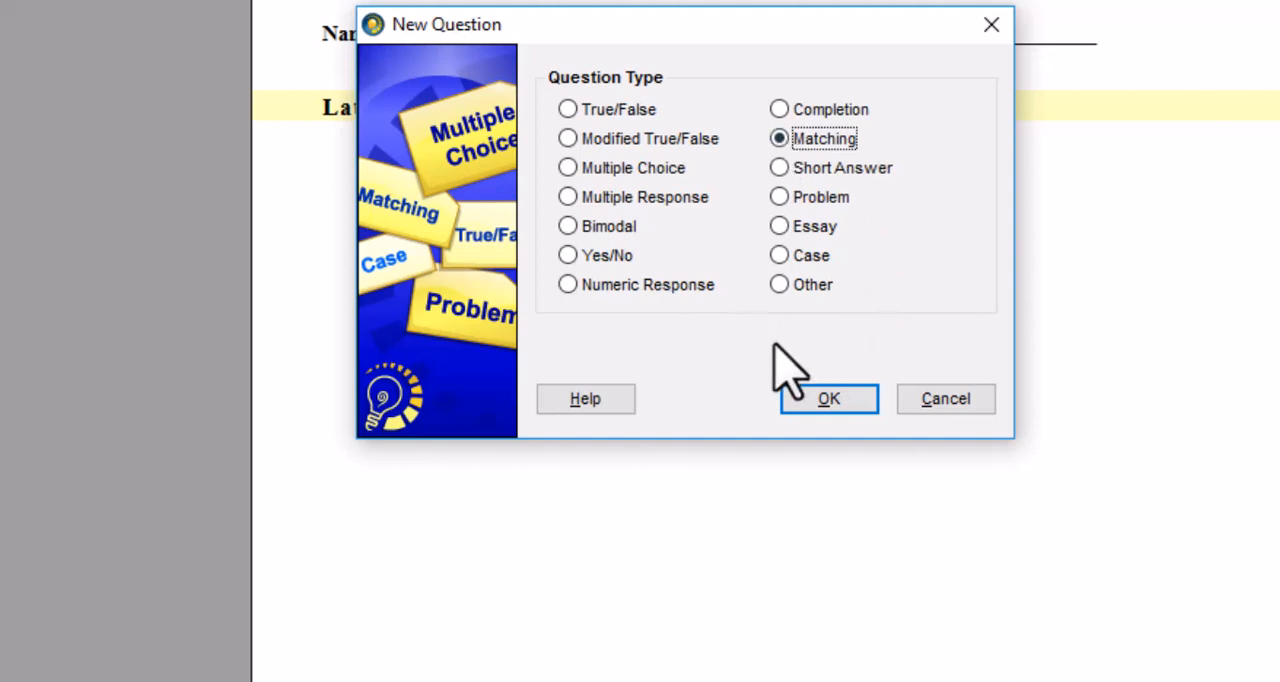
left_click(787, 228)
left_click(783, 168)
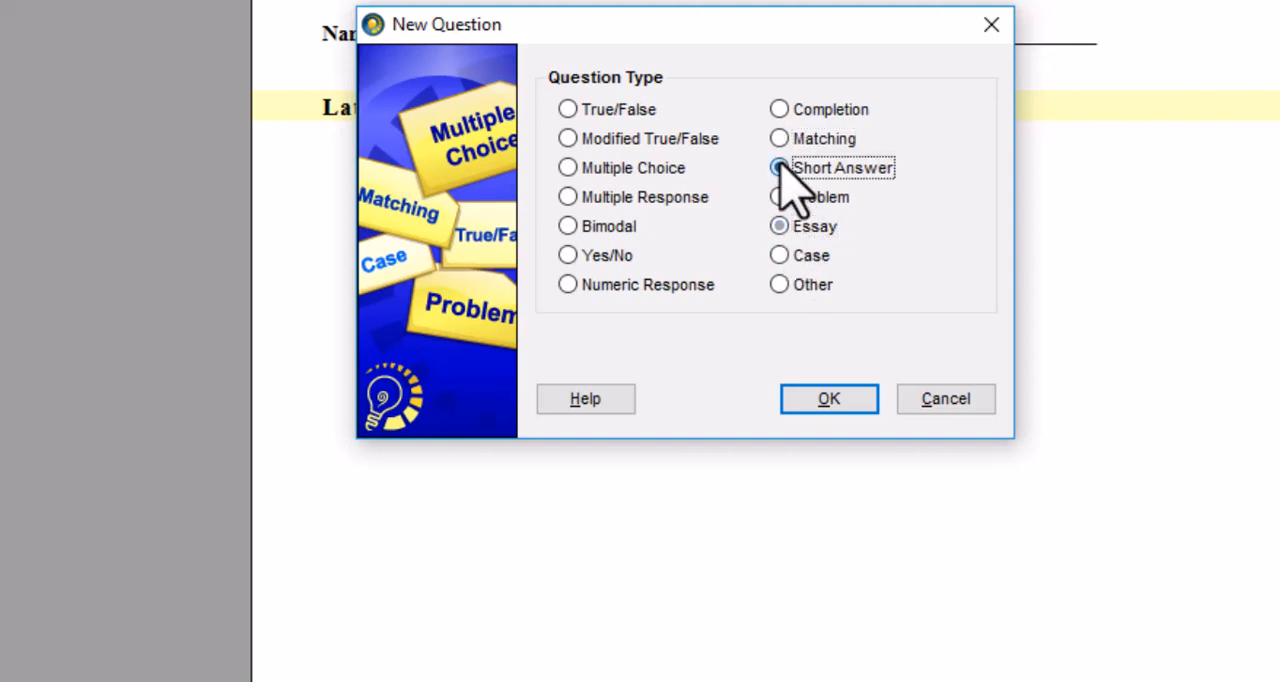
left_click(780, 226)
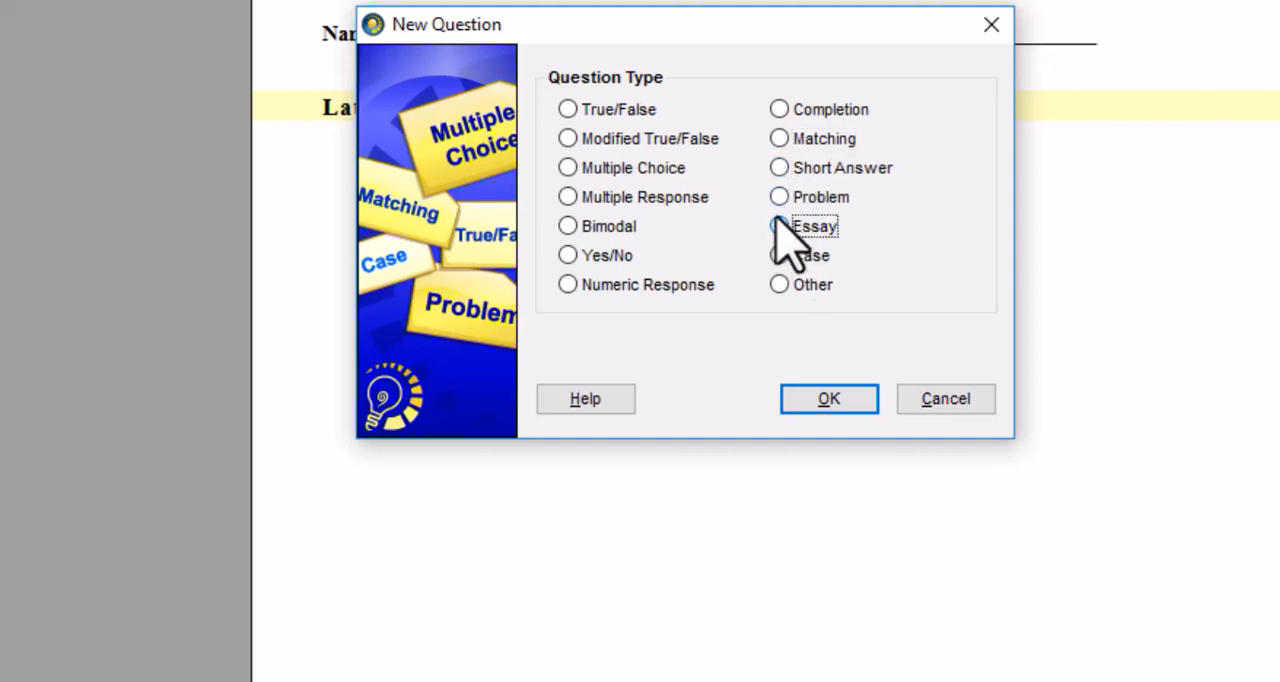
left_click(780, 170)
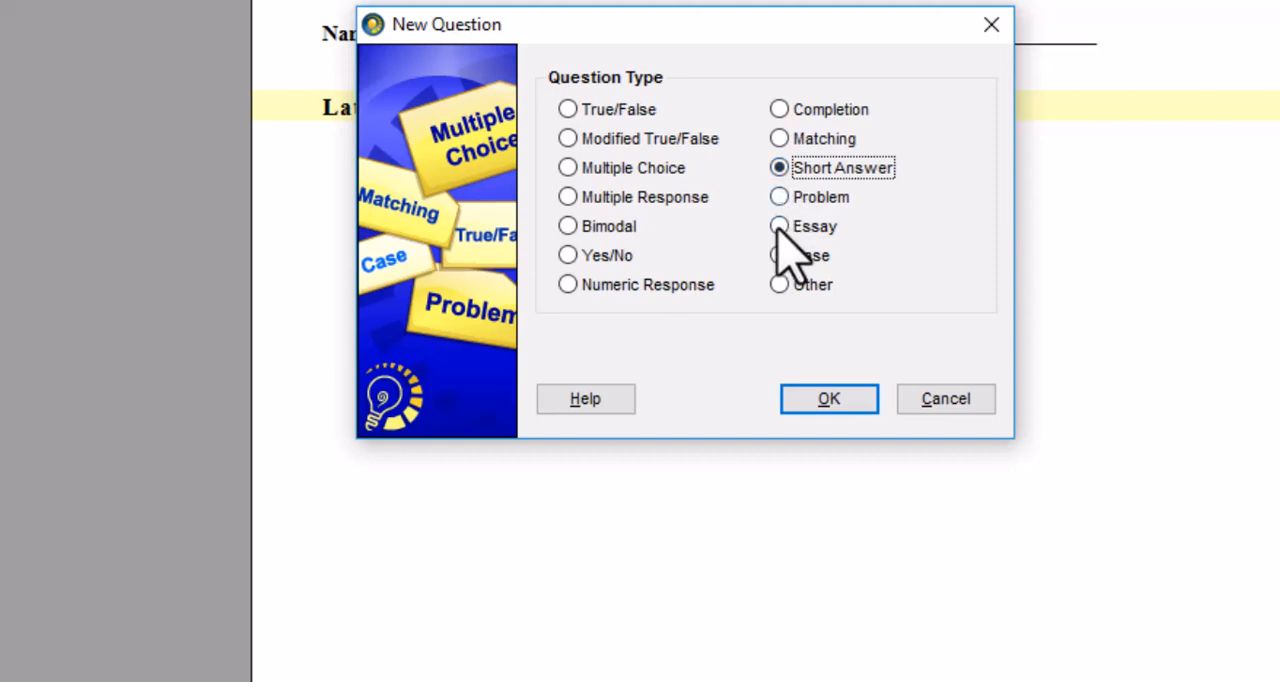
left_click(779, 227)
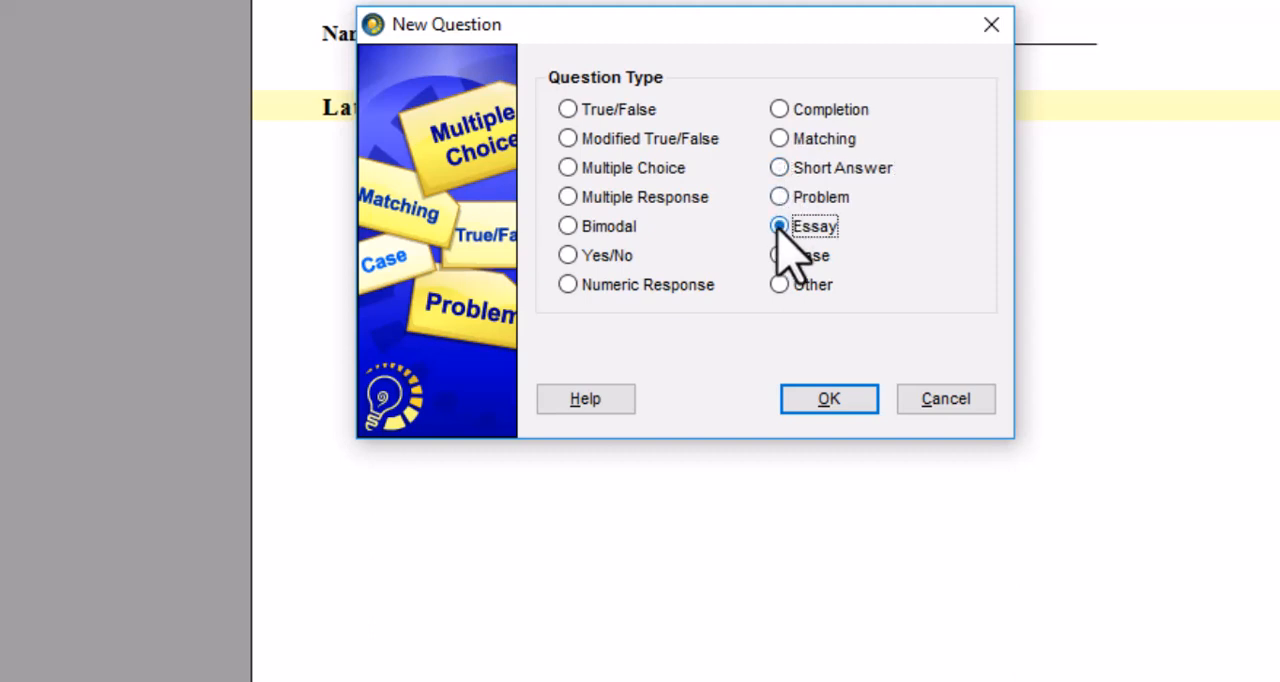
left_click(794, 174)
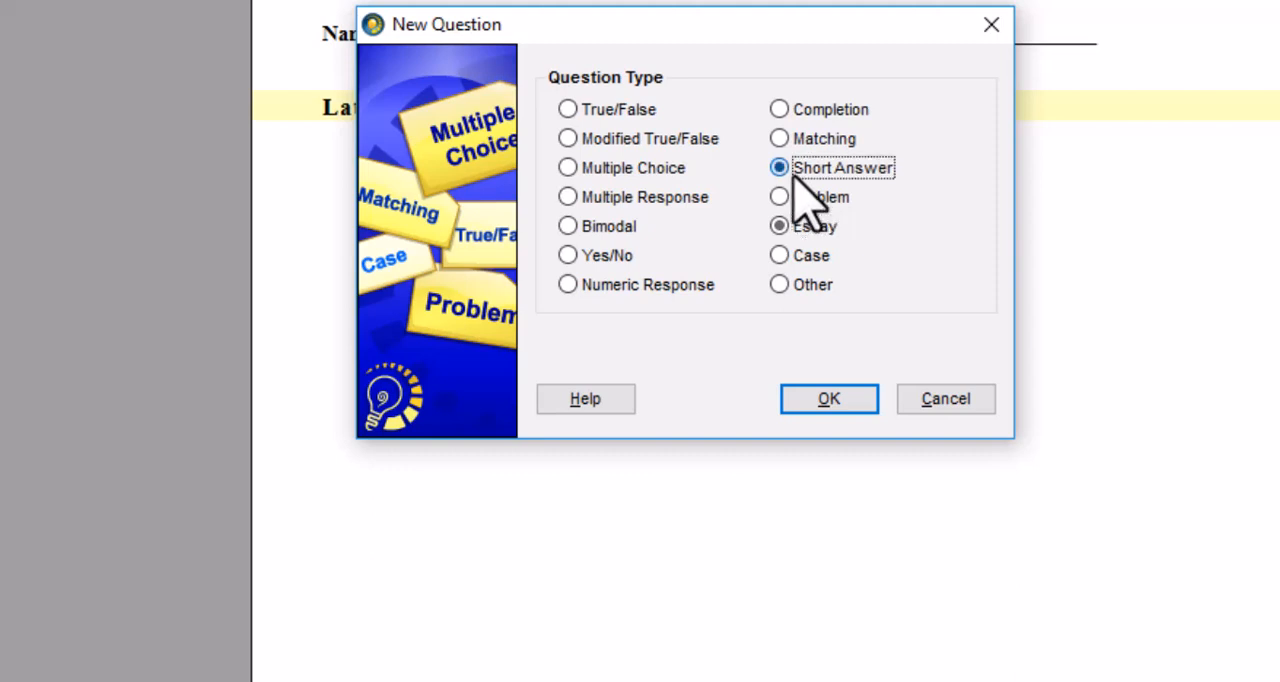
left_click(783, 230)
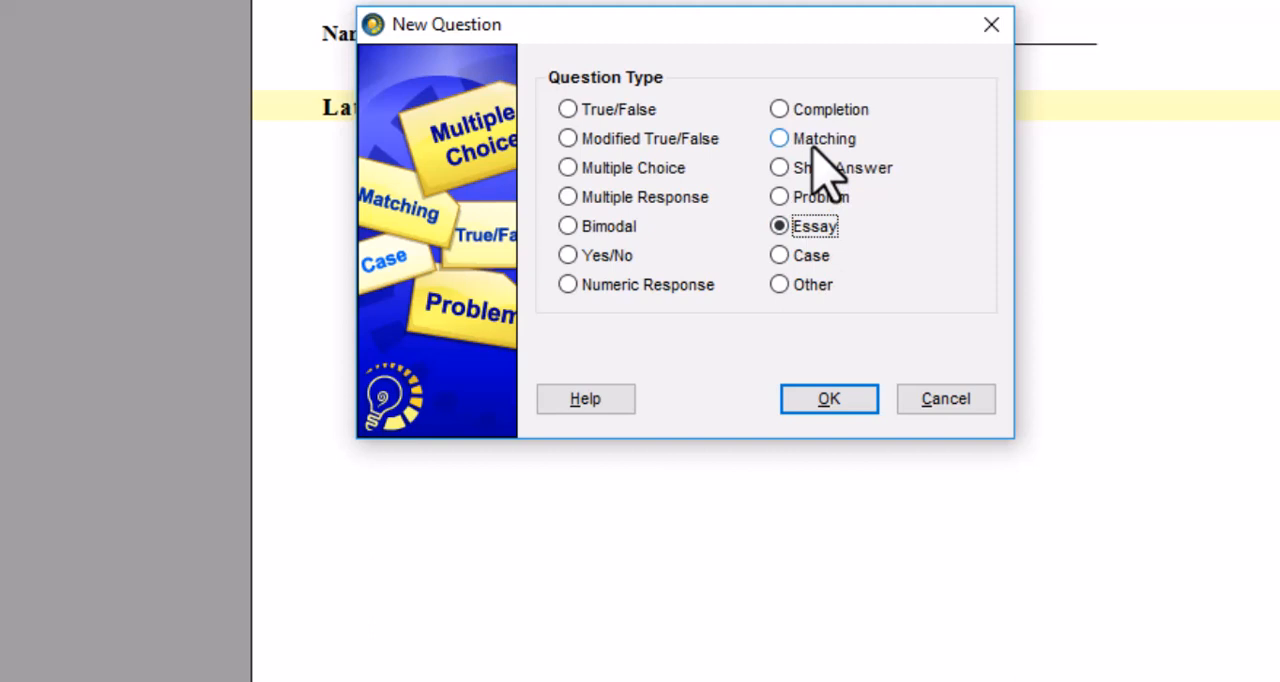
left_click(938, 405)
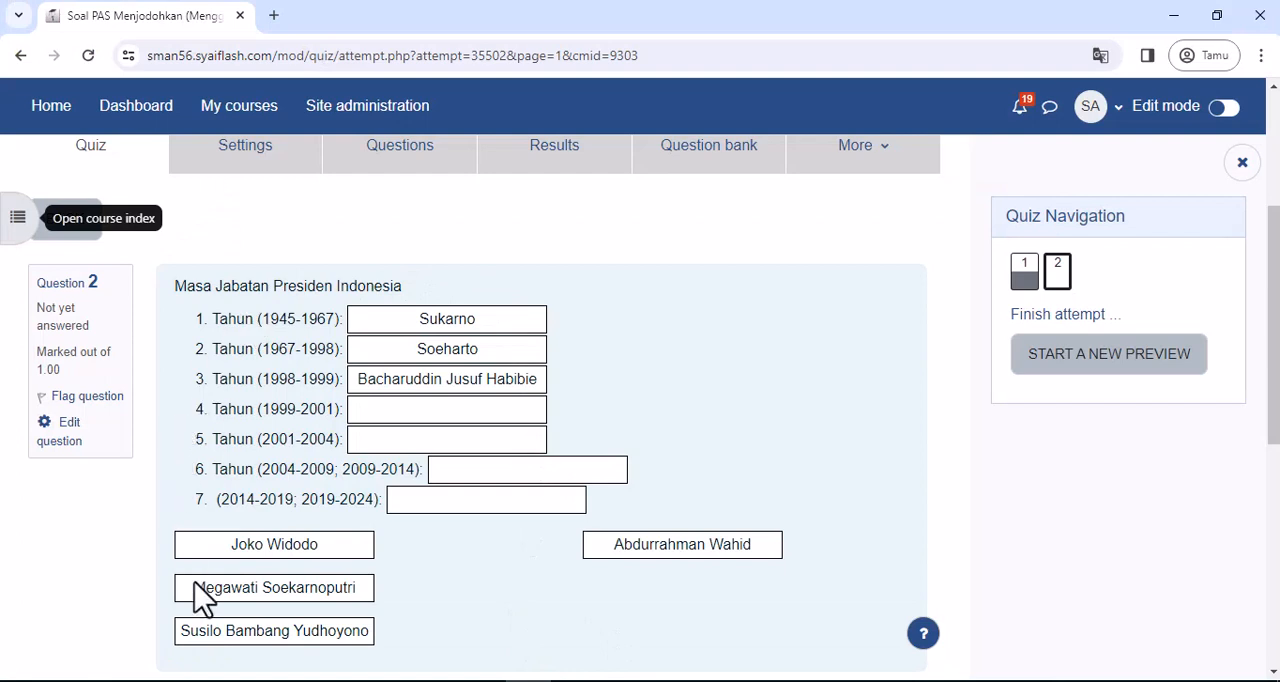
- Go back to question 1 of the Moodle quiz attempt
scroll(363, 622, "down", 2)
scroll(363, 622, "up", 2)
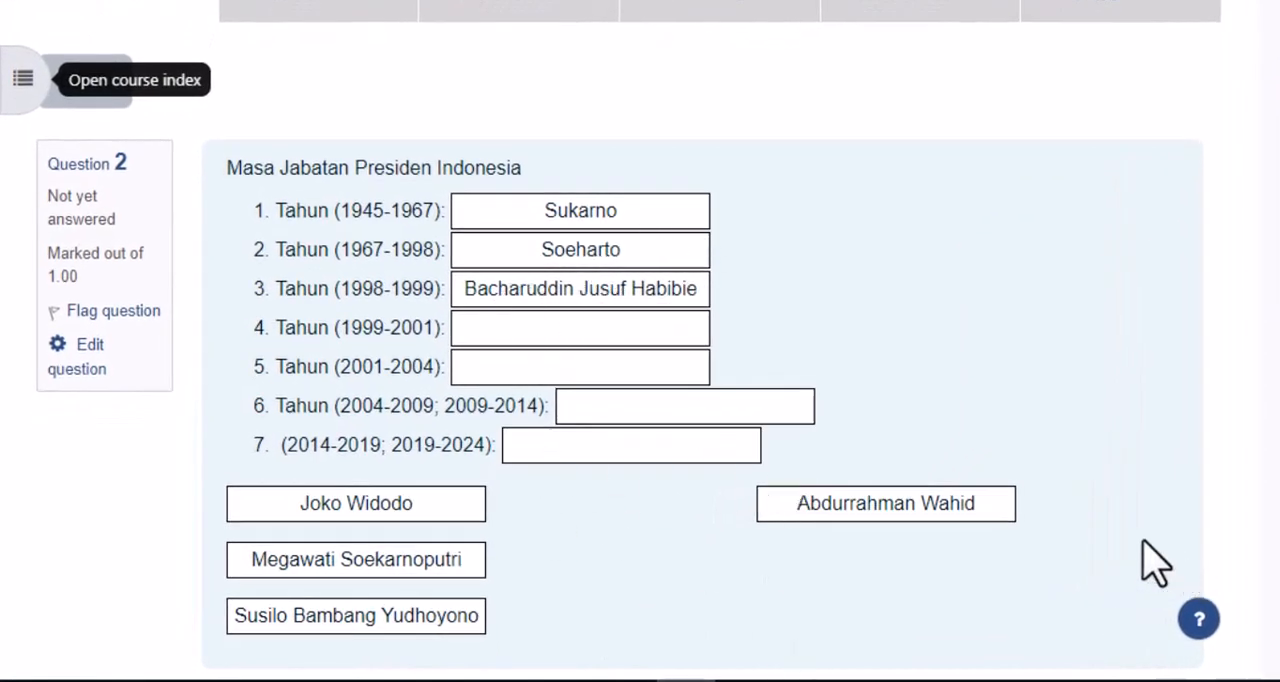
scroll(1063, 563, "down", 2)
left_click(208, 484)
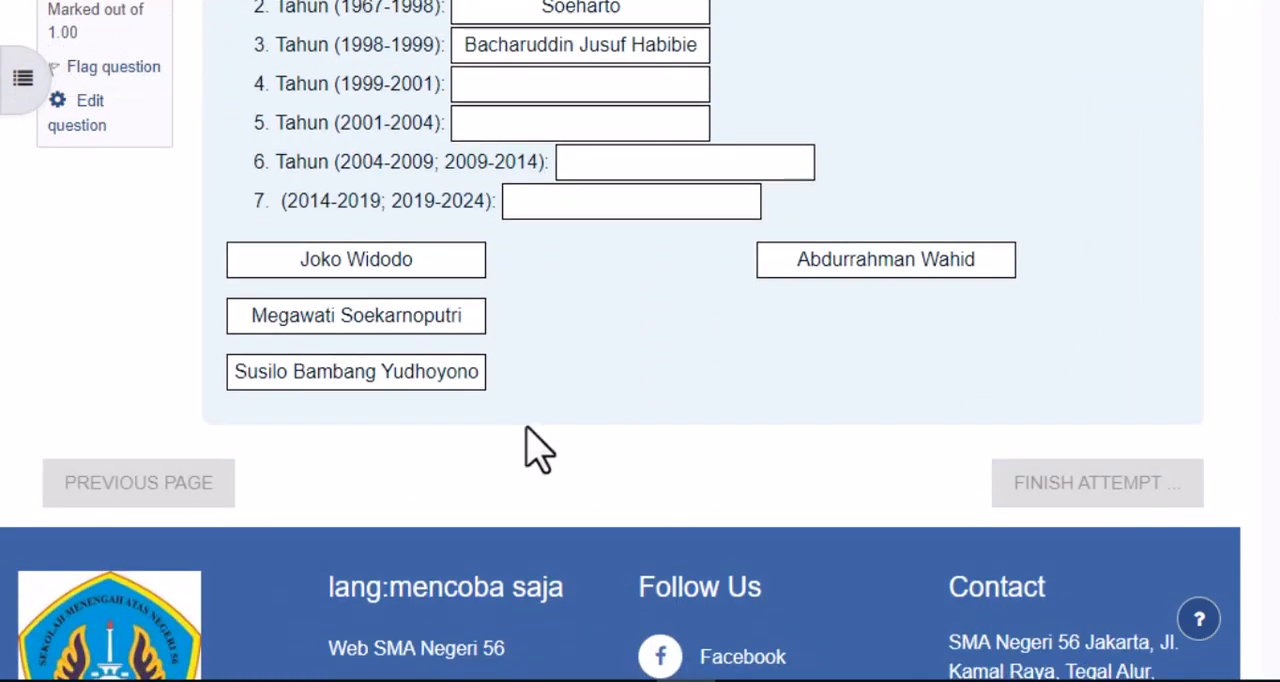
scroll(592, 395, "down", 4)
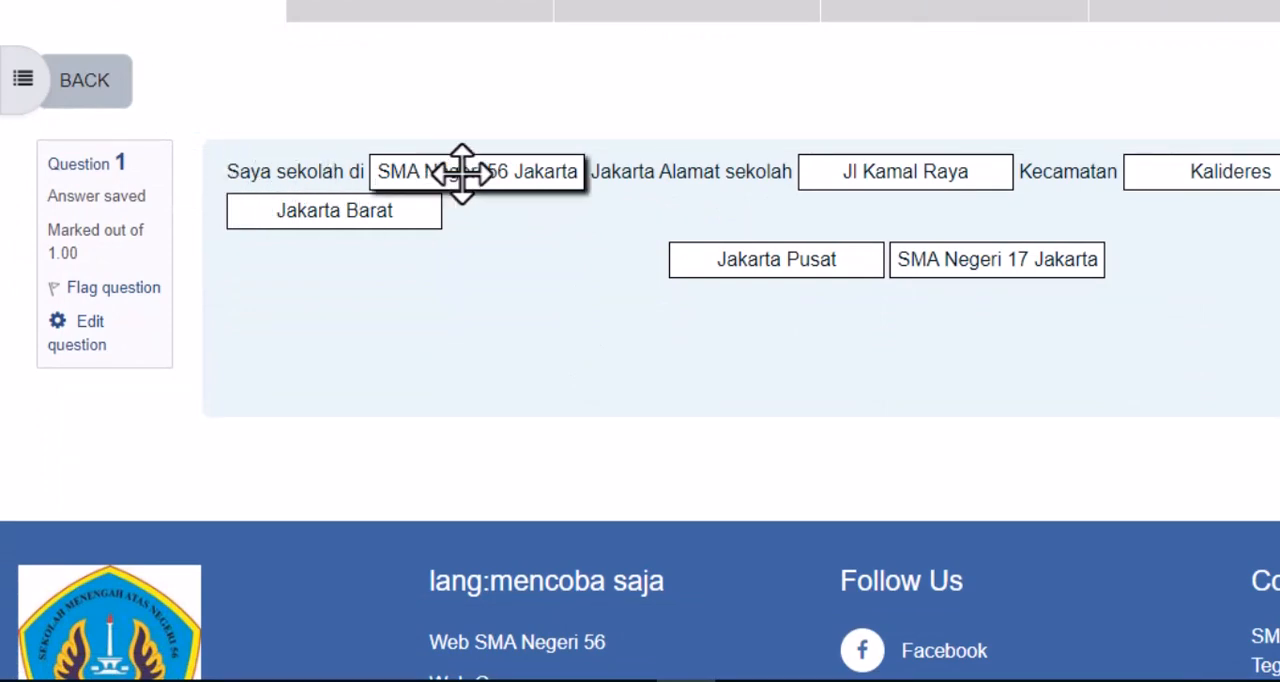
- Clear the school, street, district and city answers from the blanks in question 1
left_click_drag(460, 171, 409, 361)
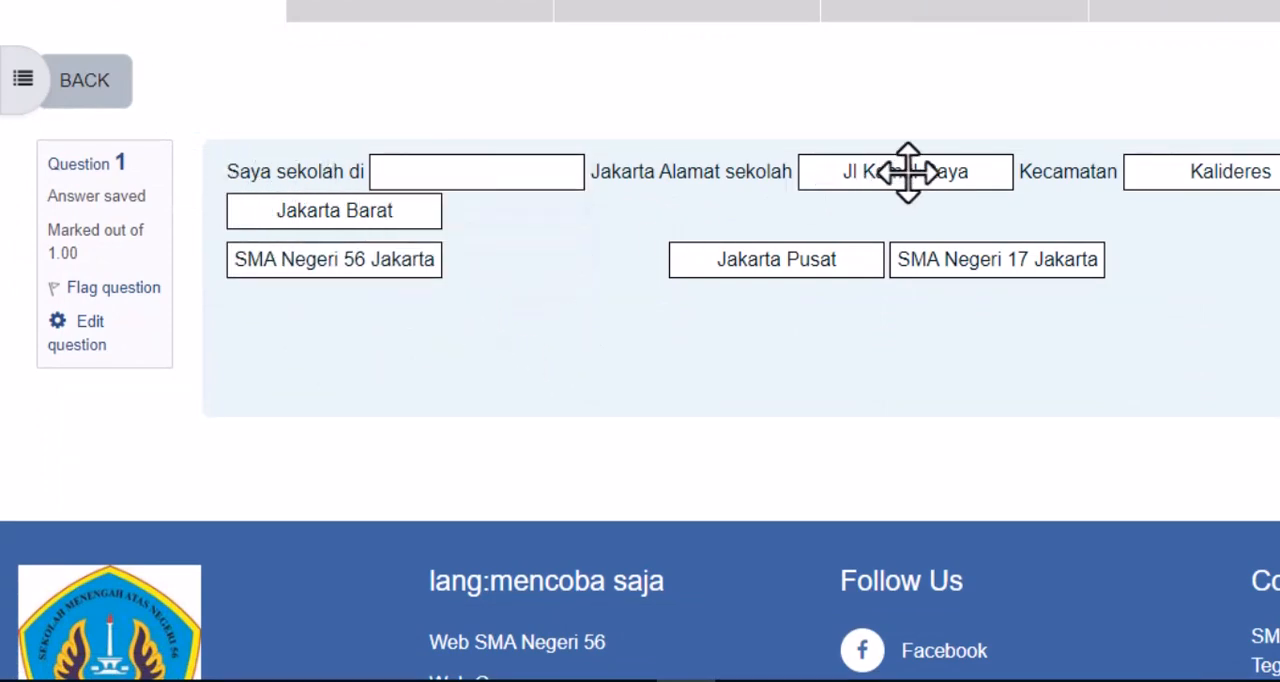
left_click_drag(906, 171, 349, 257)
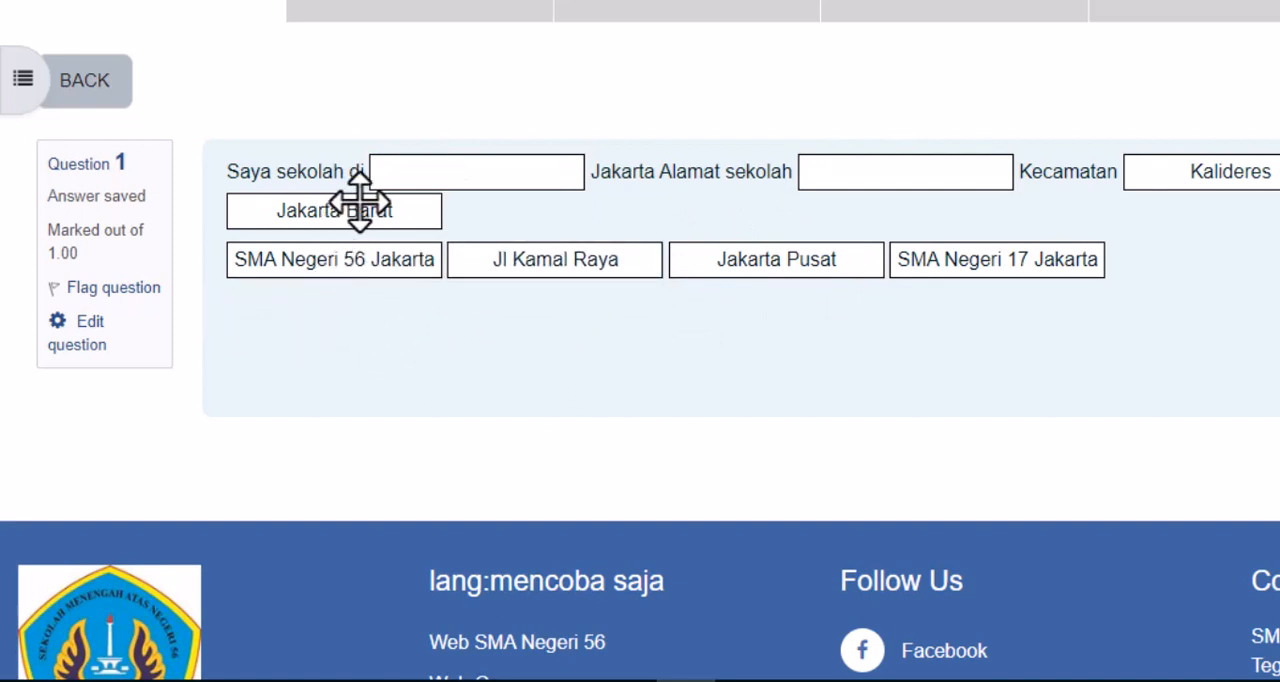
left_click_drag(357, 208, 1140, 182)
left_click_drag(1260, 165, 1190, 393)
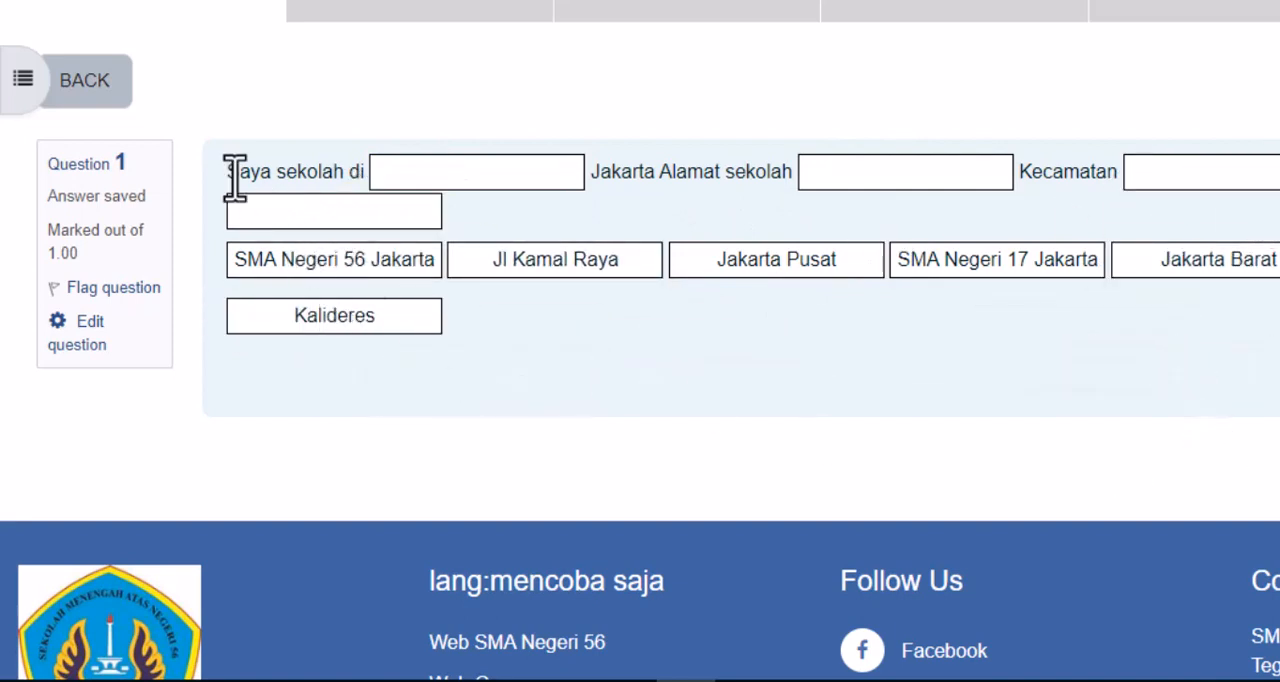
- Fill the blanks of question 1 in order with SMA Negeri 56 Jakarta, Jl Kamal Raya, Kalideres and Jakarta Barat
left_click_drag(371, 271, 521, 183)
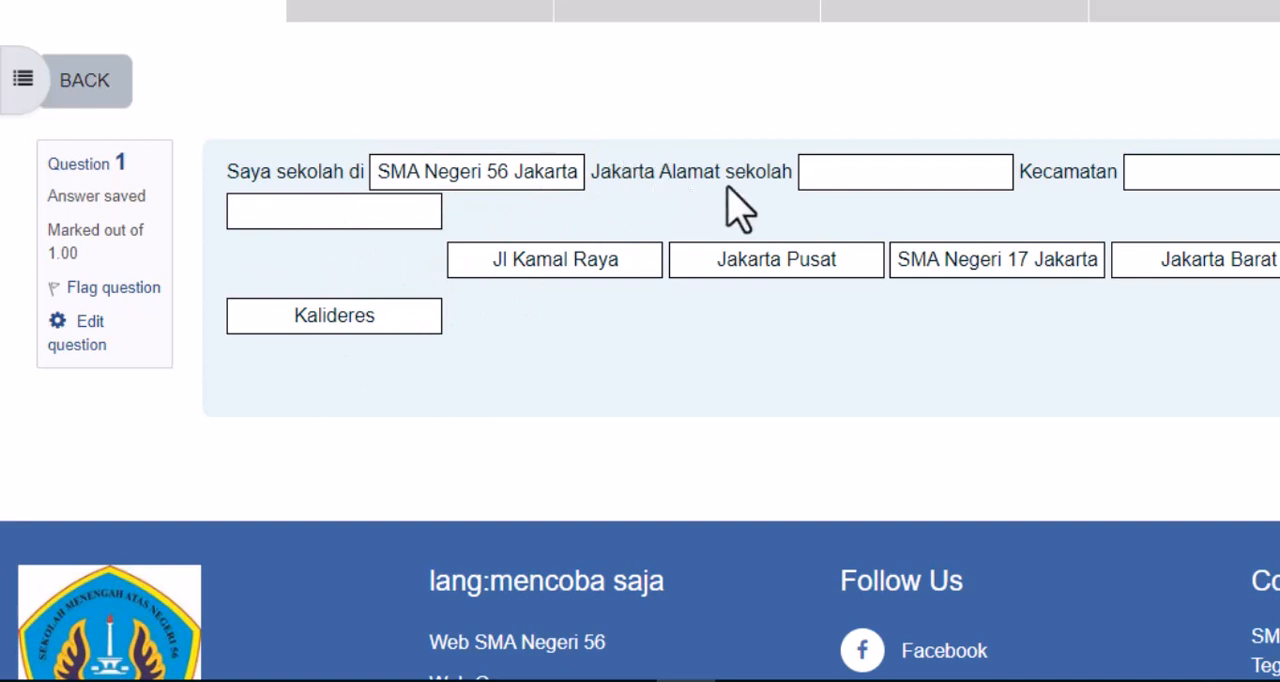
left_click_drag(569, 260, 910, 171)
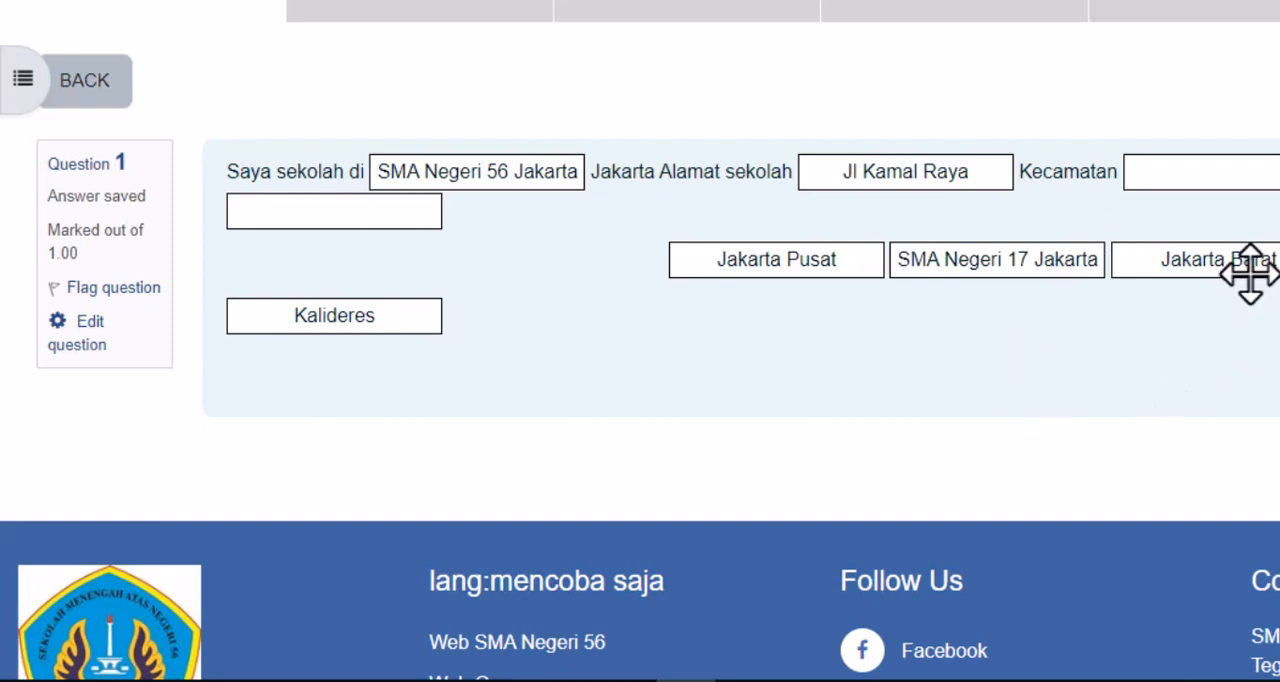
left_click_drag(300, 320, 1223, 160)
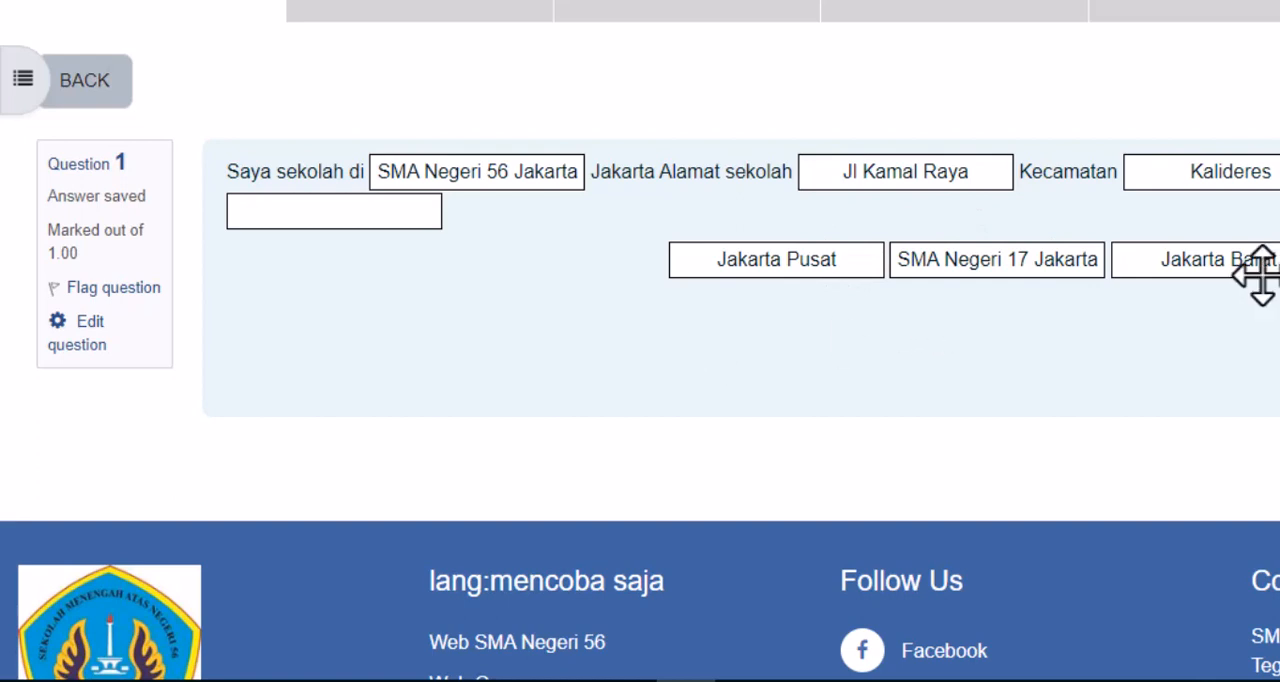
left_click_drag(1260, 272, 365, 218)
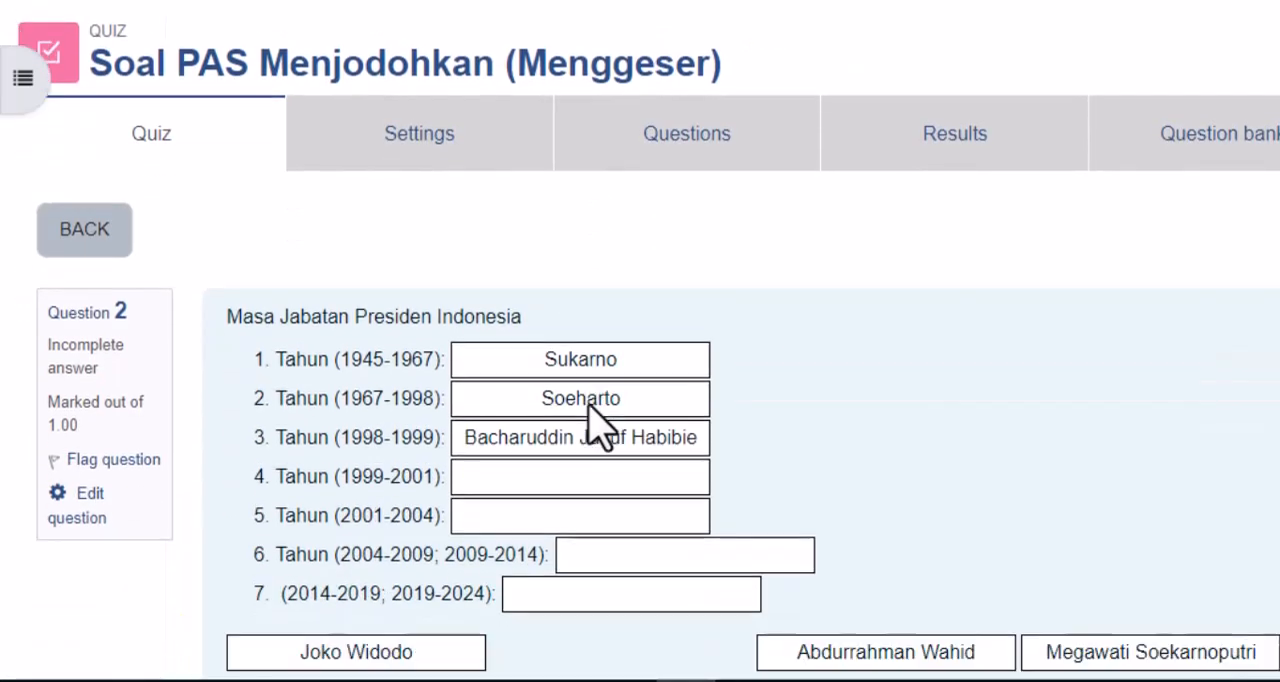
- Go on to question 2 and log out of the e-learning site
scroll(600, 423, "down", 2)
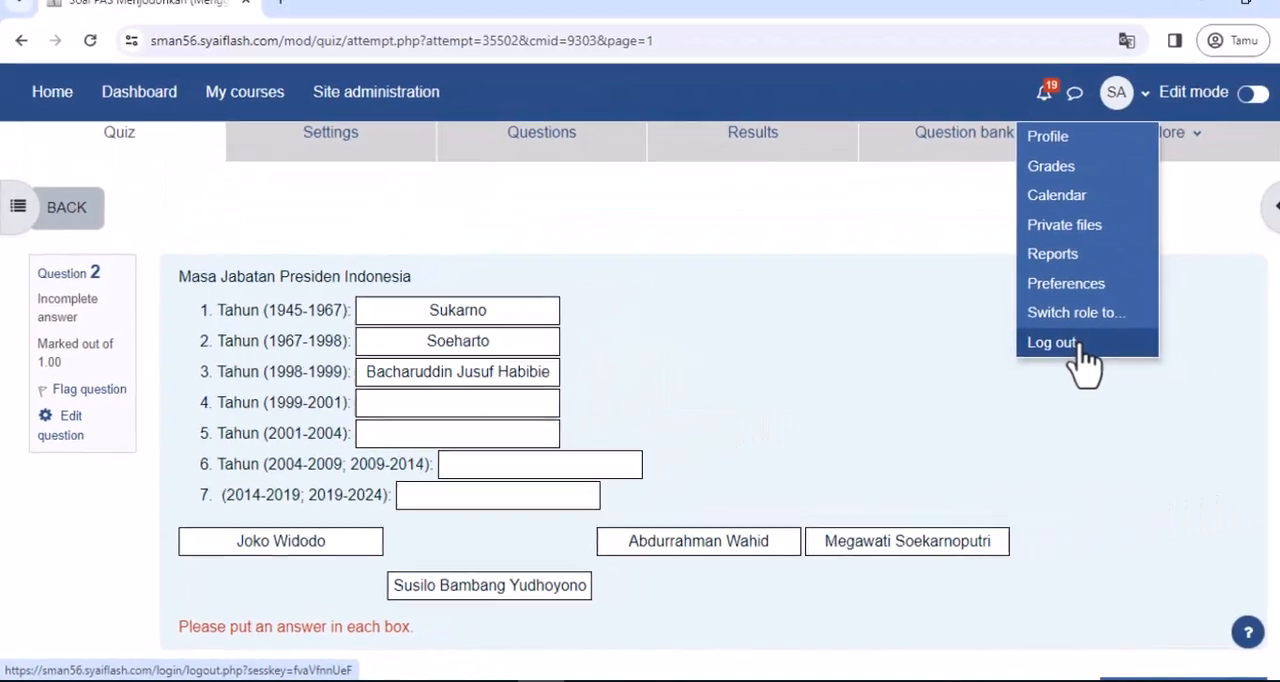
left_click(1071, 343)
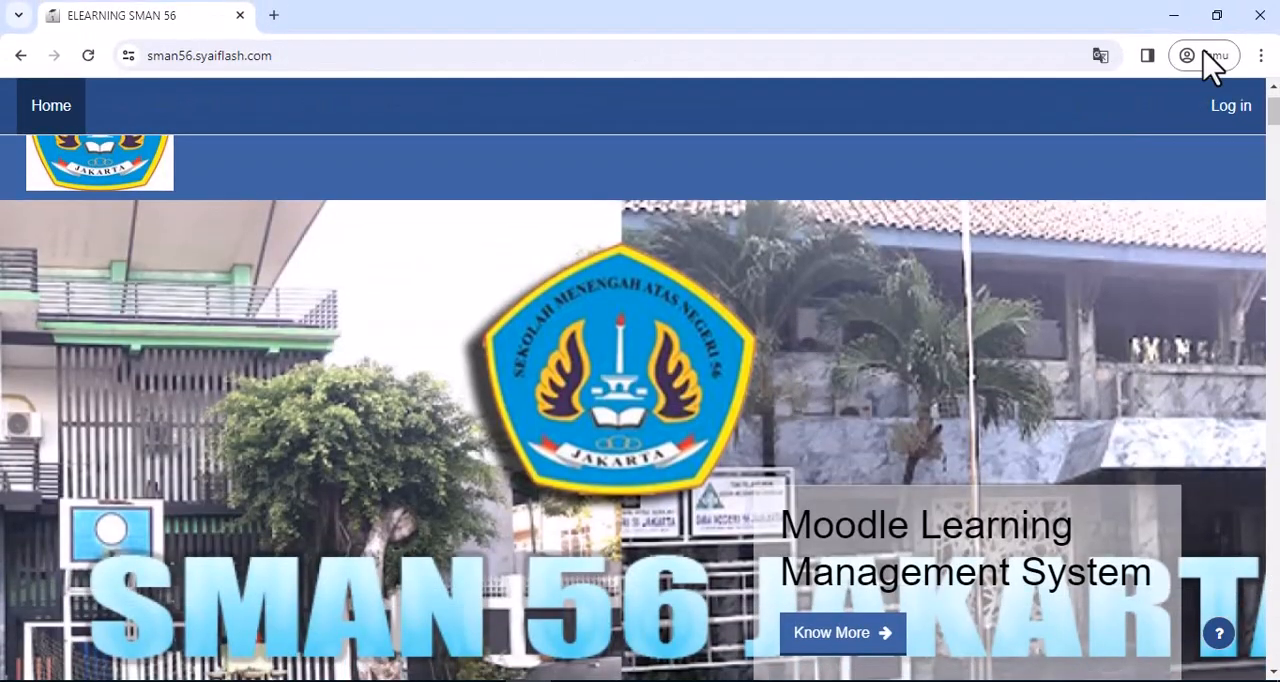
- Log in to the site with the teacher account's username and password, and open the teacher's course list
left_click(1231, 105)
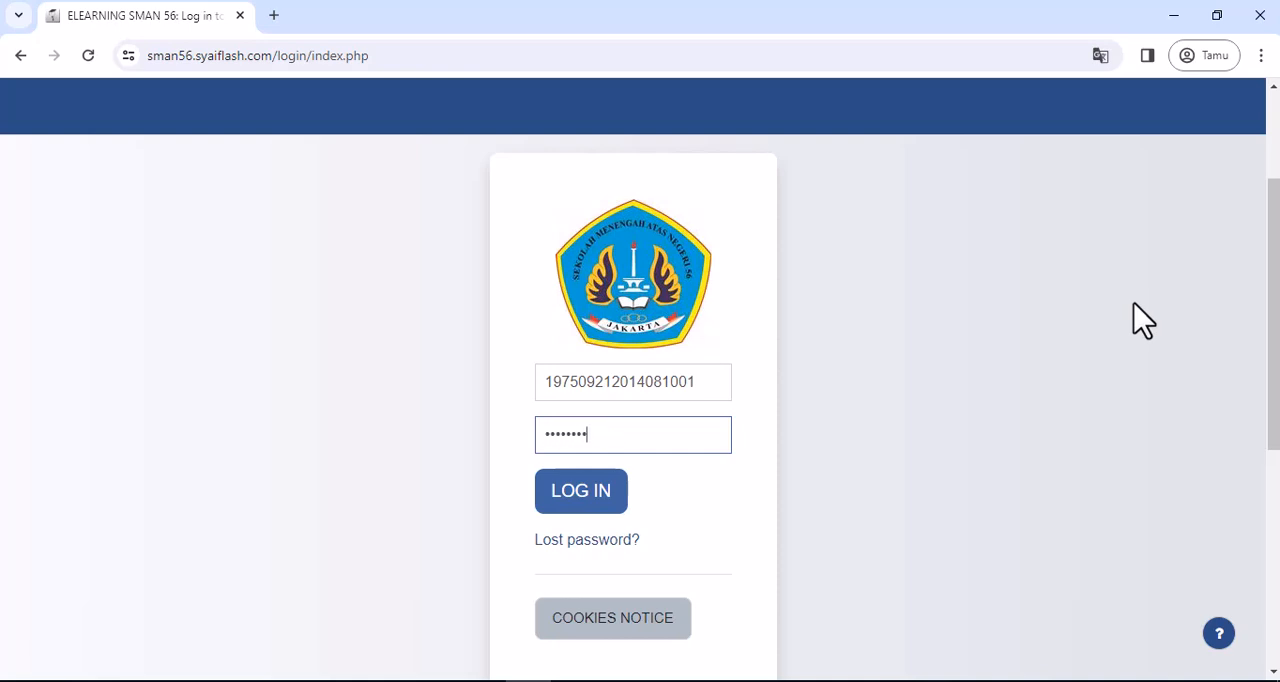
left_click(611, 506)
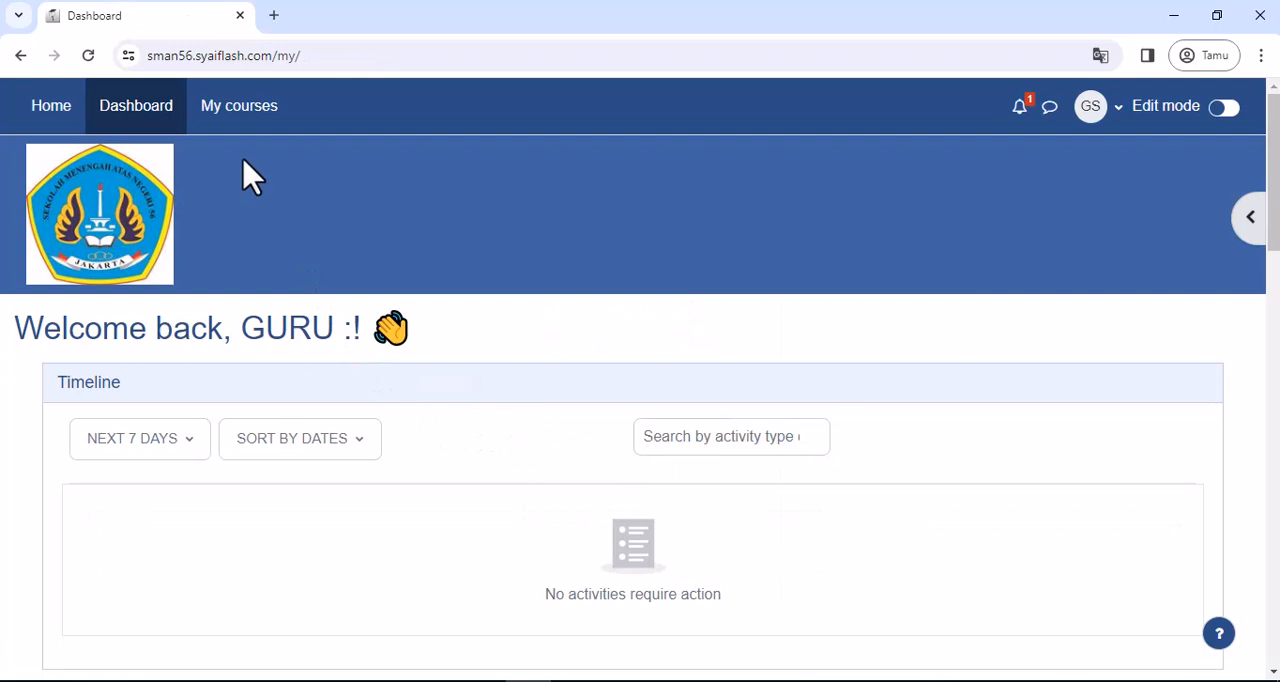
left_click(245, 118)
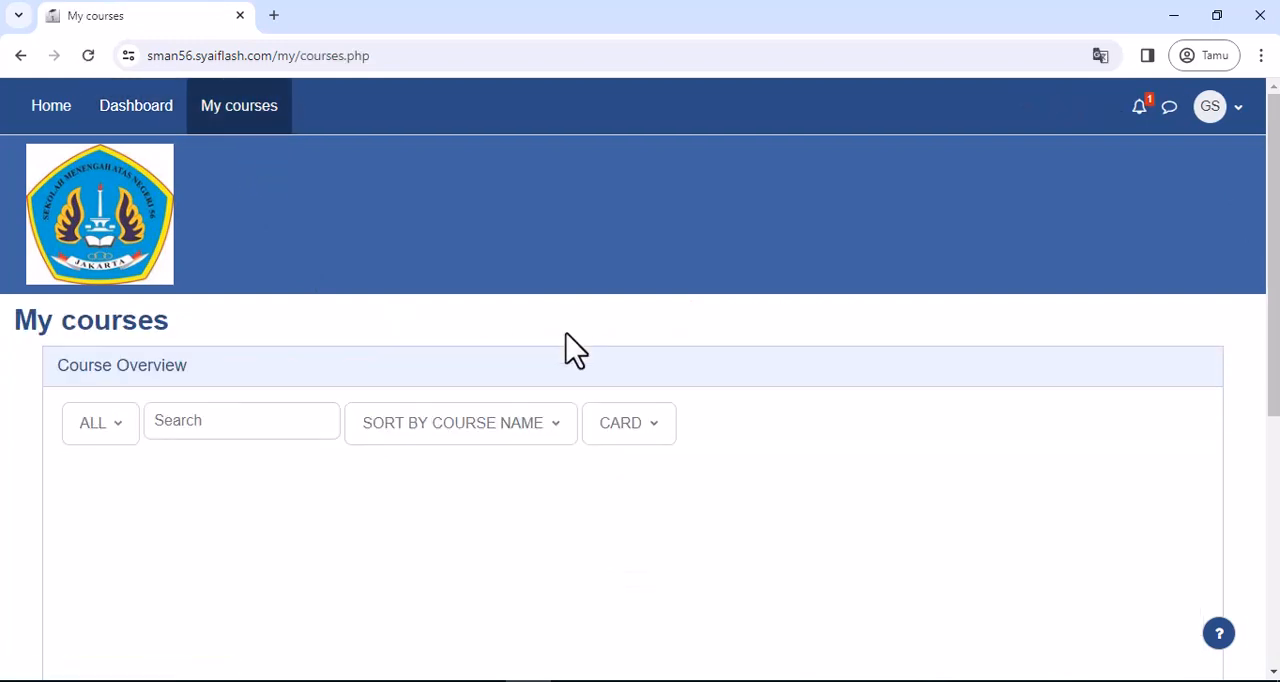
- Look through the teacher's courses and open the 10.1 Fisika course for KELAS 10-1
scroll(573, 352, "down", 2)
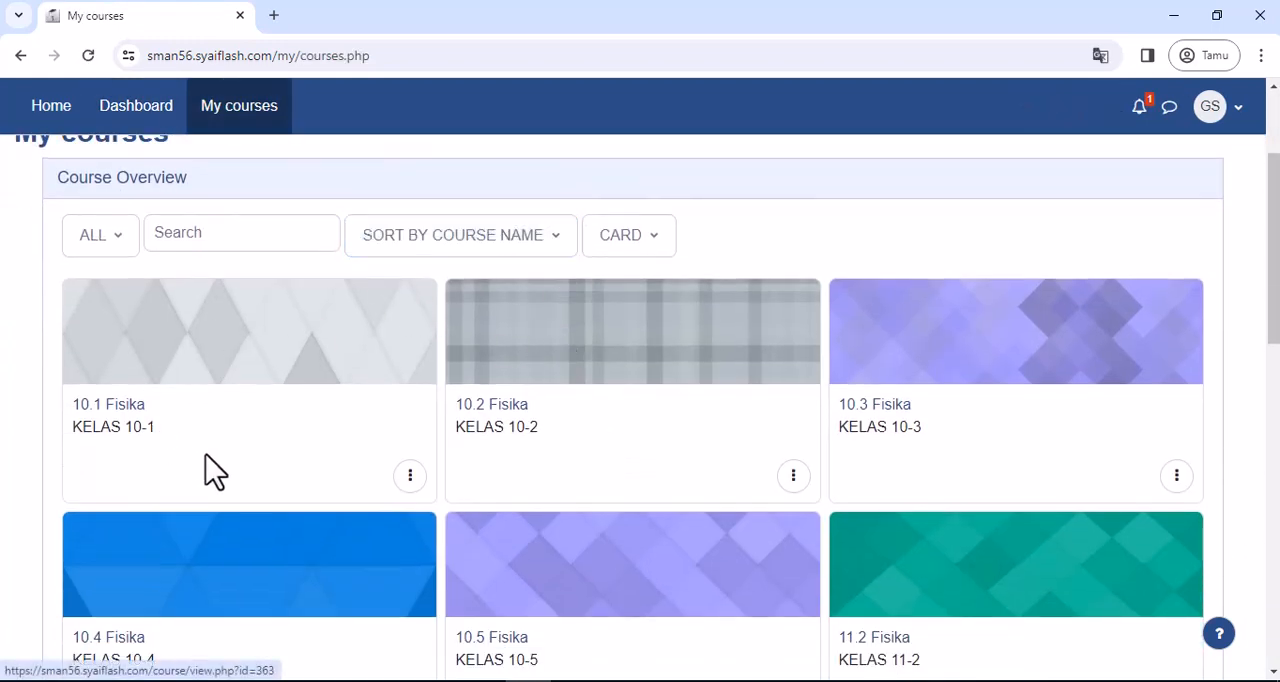
scroll(248, 400, "up", 1)
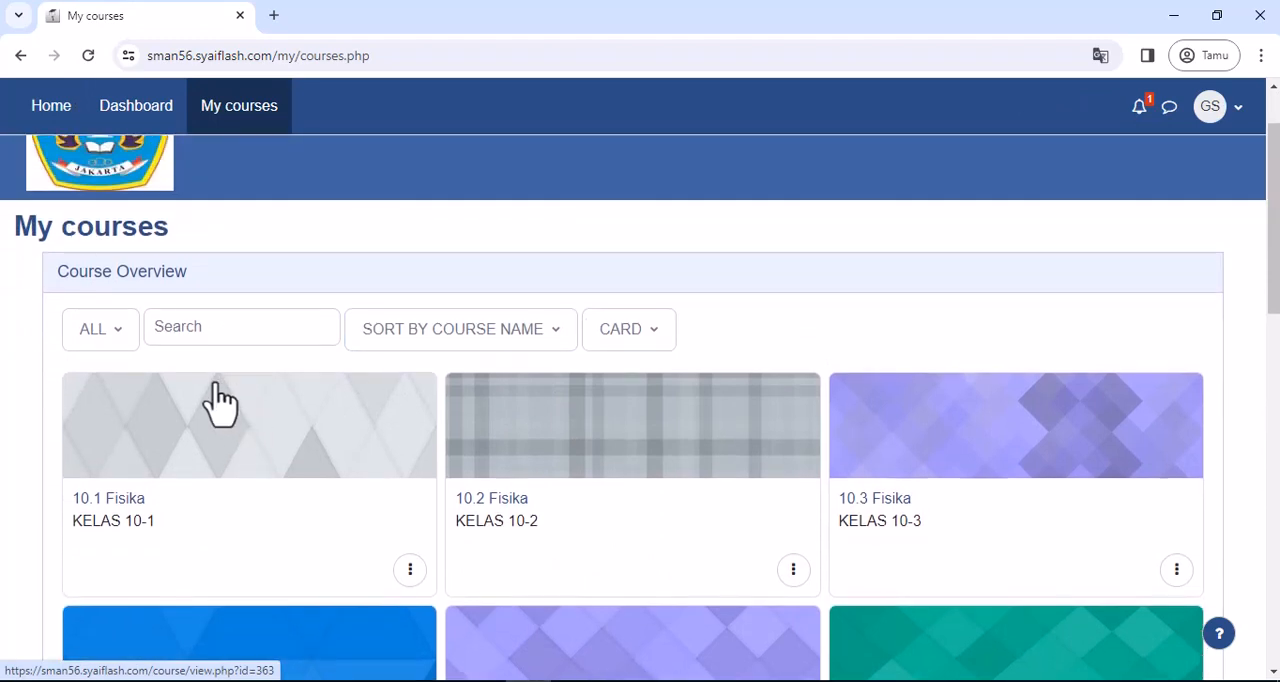
scroll(220, 402, "down", 1)
scroll(218, 408, "down", 5)
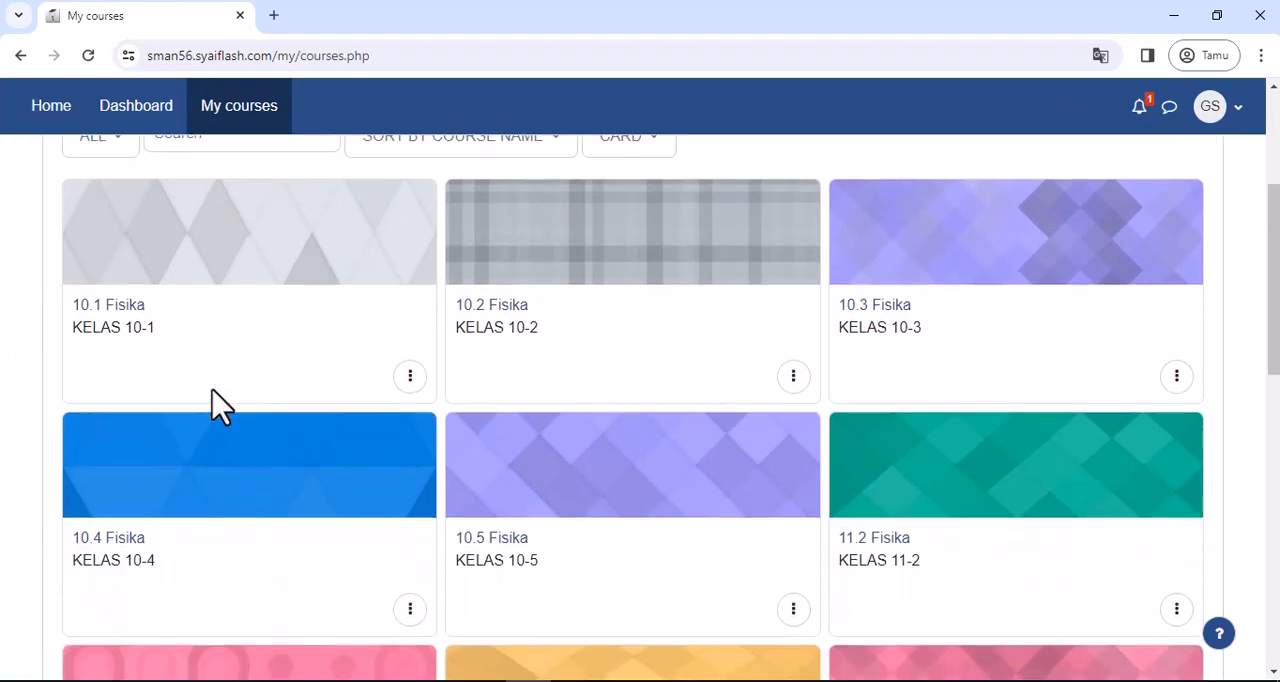
scroll(220, 405, "up", 5)
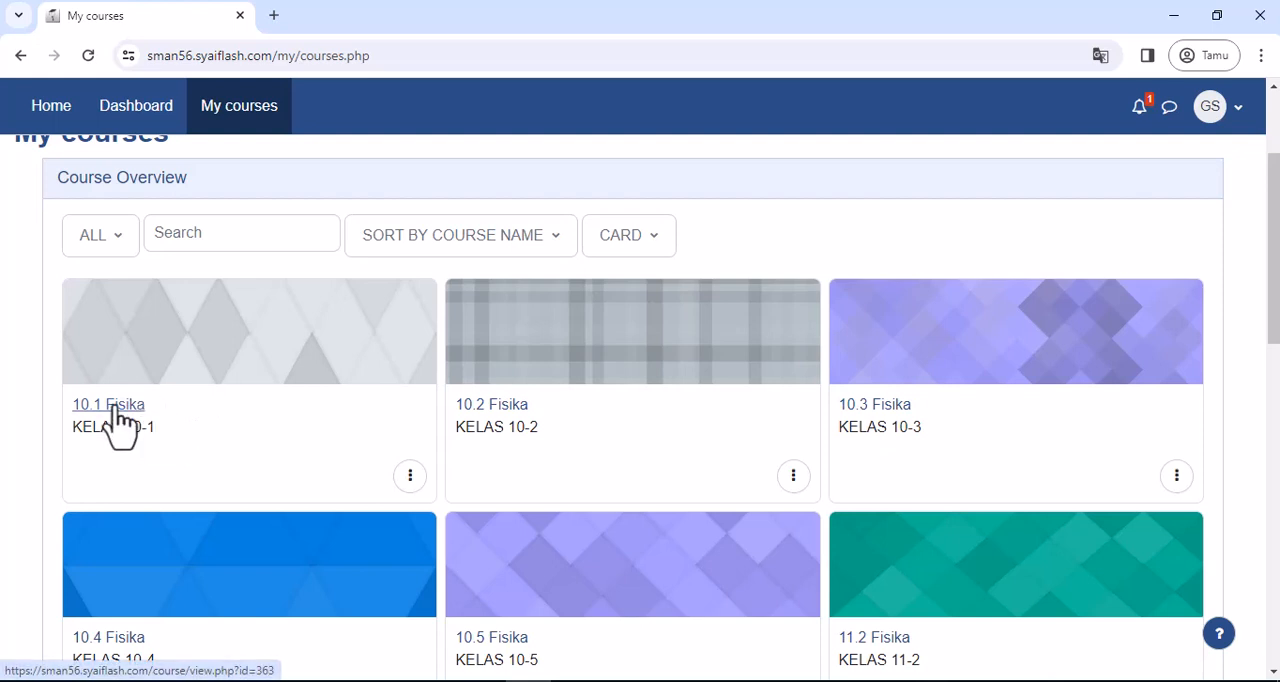
left_click(114, 410)
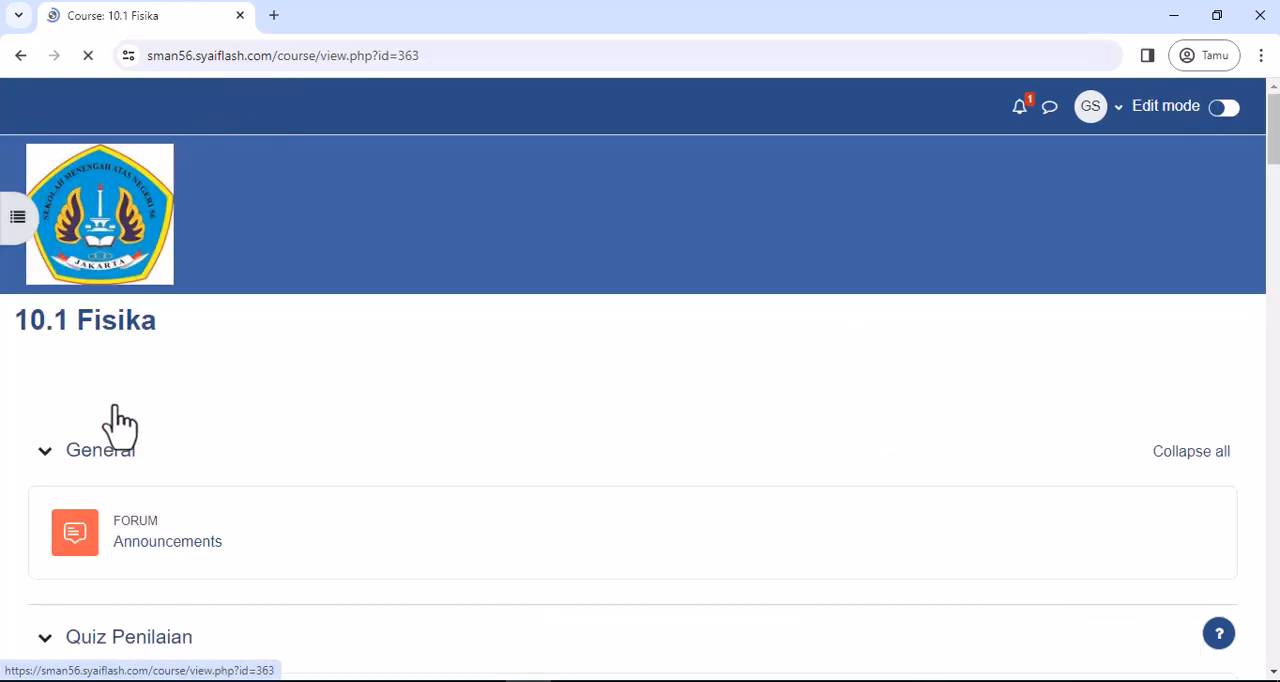
- Open the quiz Penilaian 01 in the Quiz Penilaian section of the course
scroll(217, 425, "down", 4)
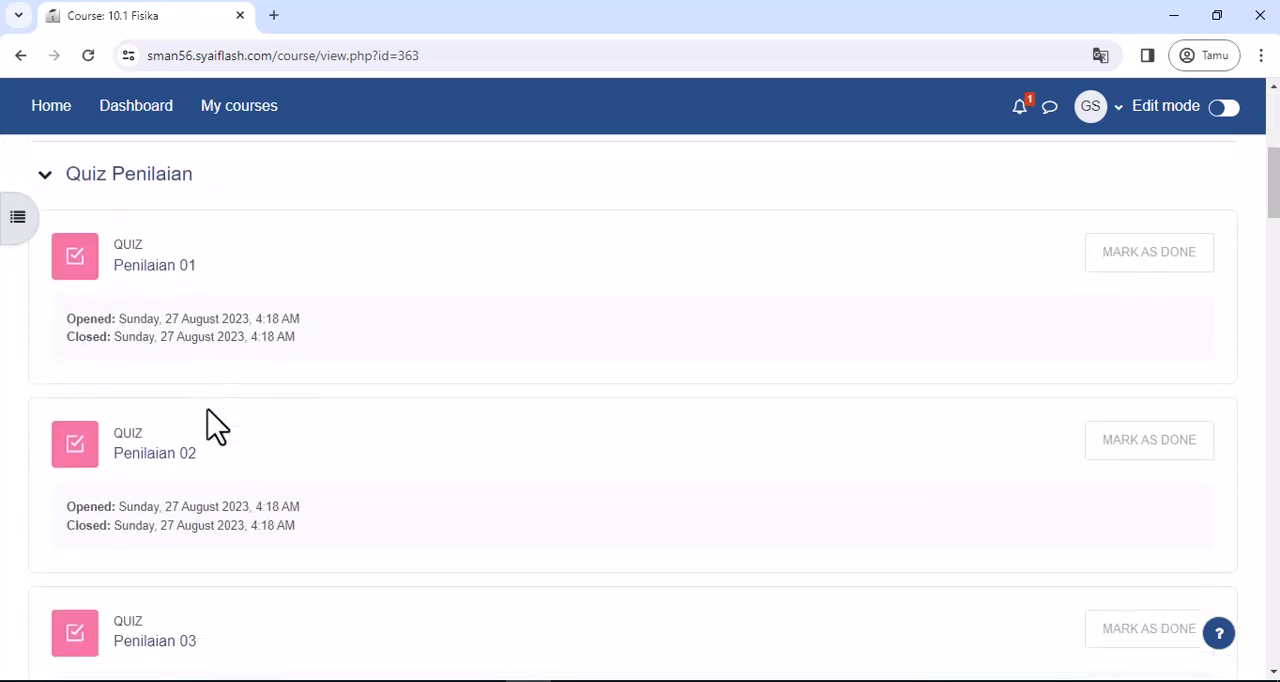
scroll(217, 425, "up", 2)
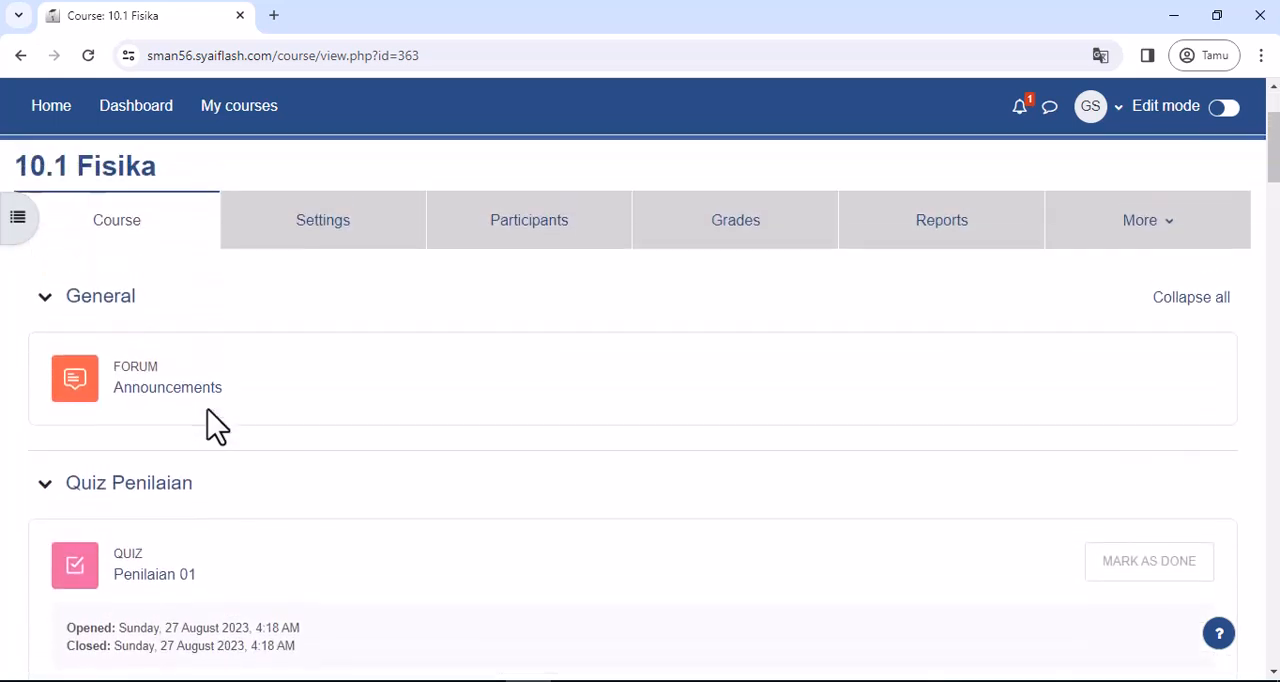
scroll(217, 425, "down", 2)
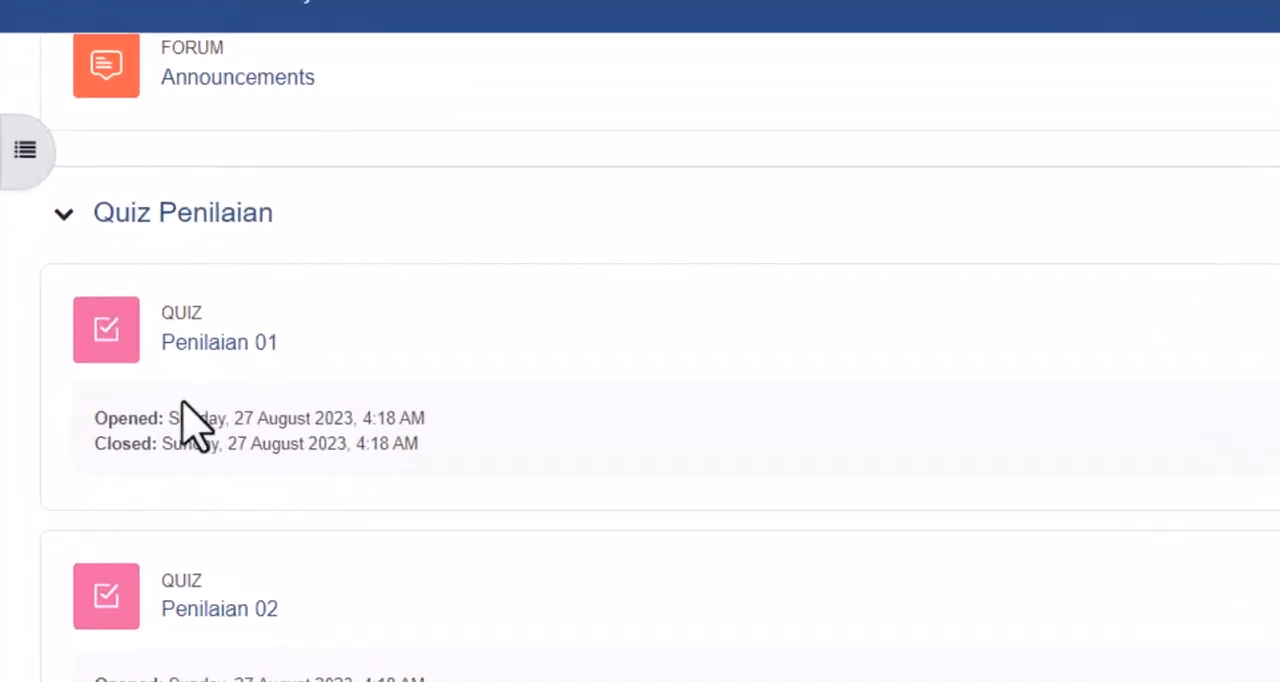
left_click(233, 346)
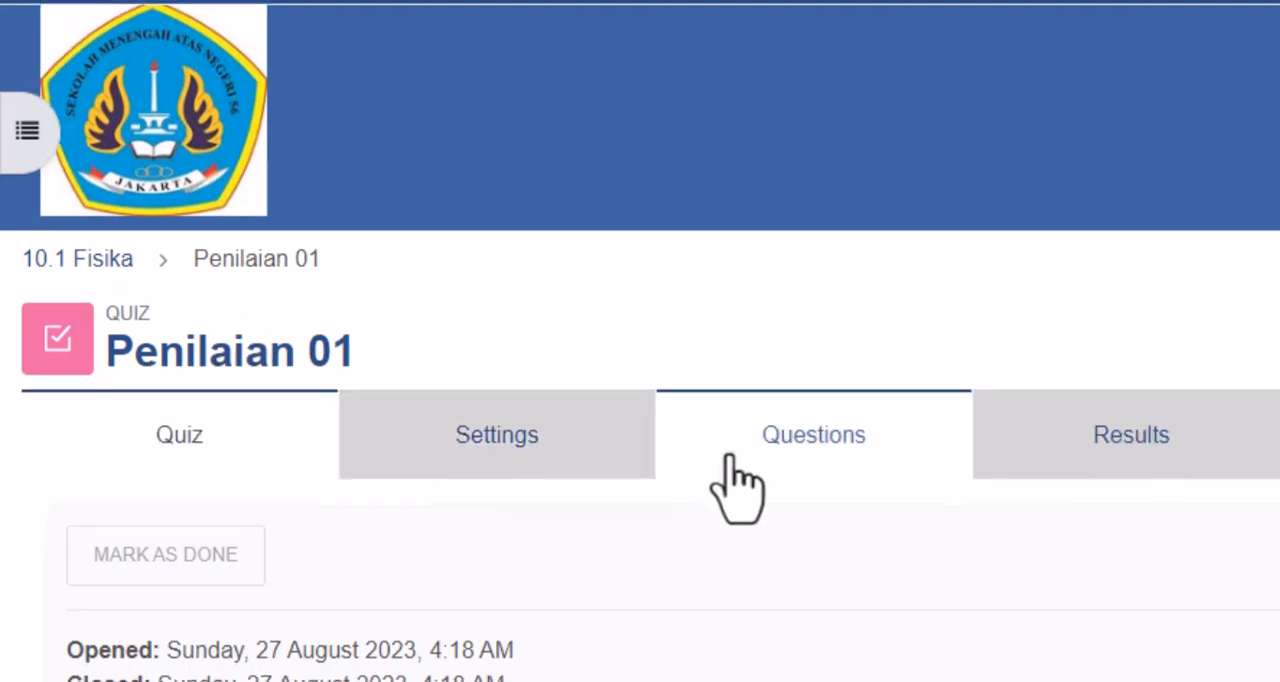
- Look over the Penilaian 01 quiz page and open the quiz's settings
scroll(737, 486, "down", 5)
scroll(737, 482, "up", 5)
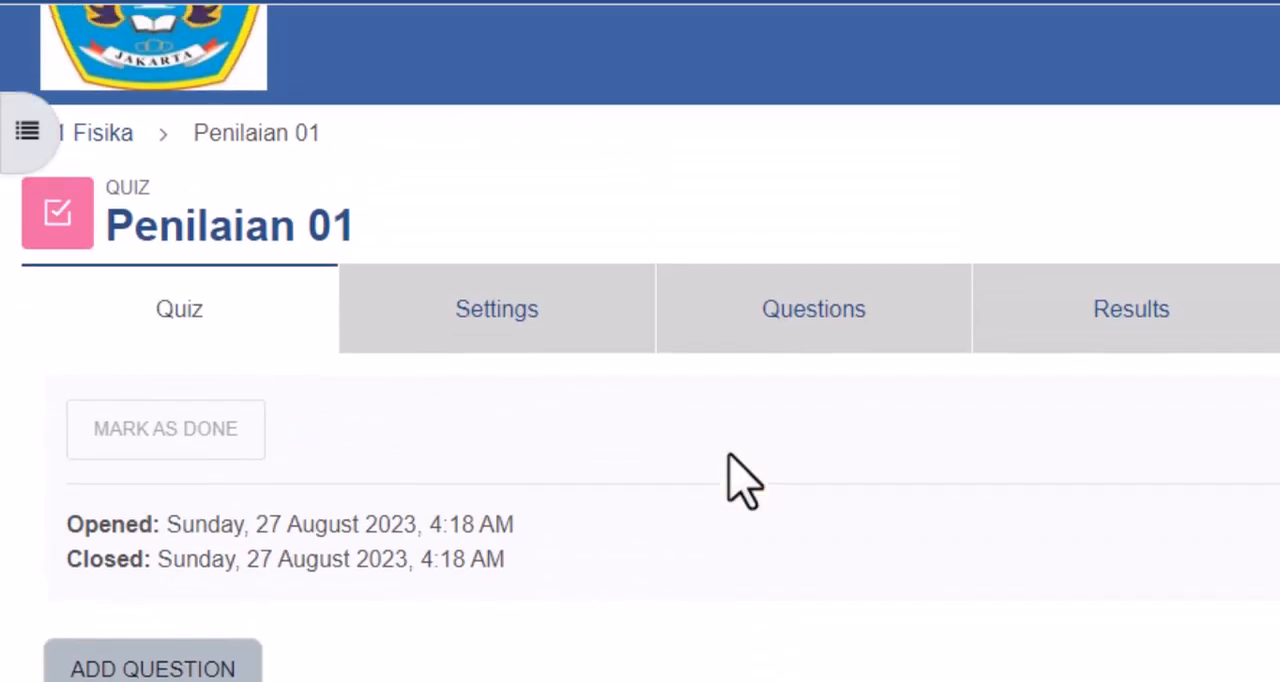
scroll(737, 480, "down", 5)
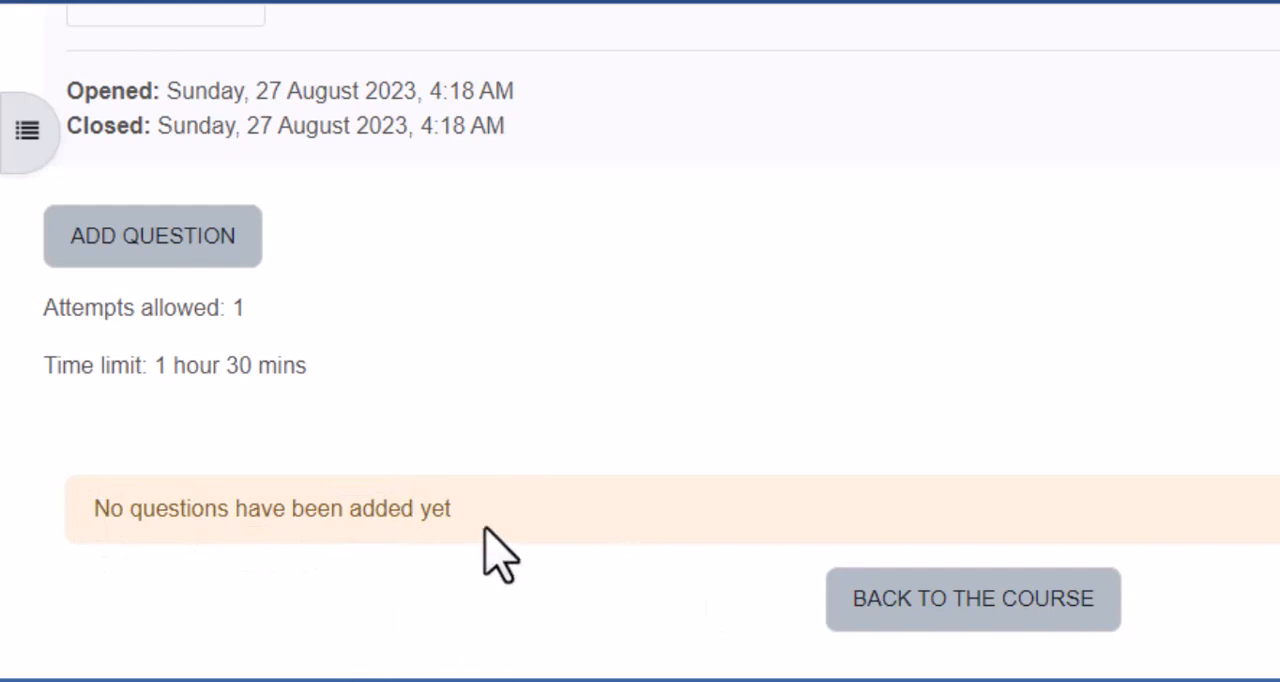
scroll(490, 548, "up", 5)
scroll(495, 552, "down", 3)
scroll(500, 557, "up", 3)
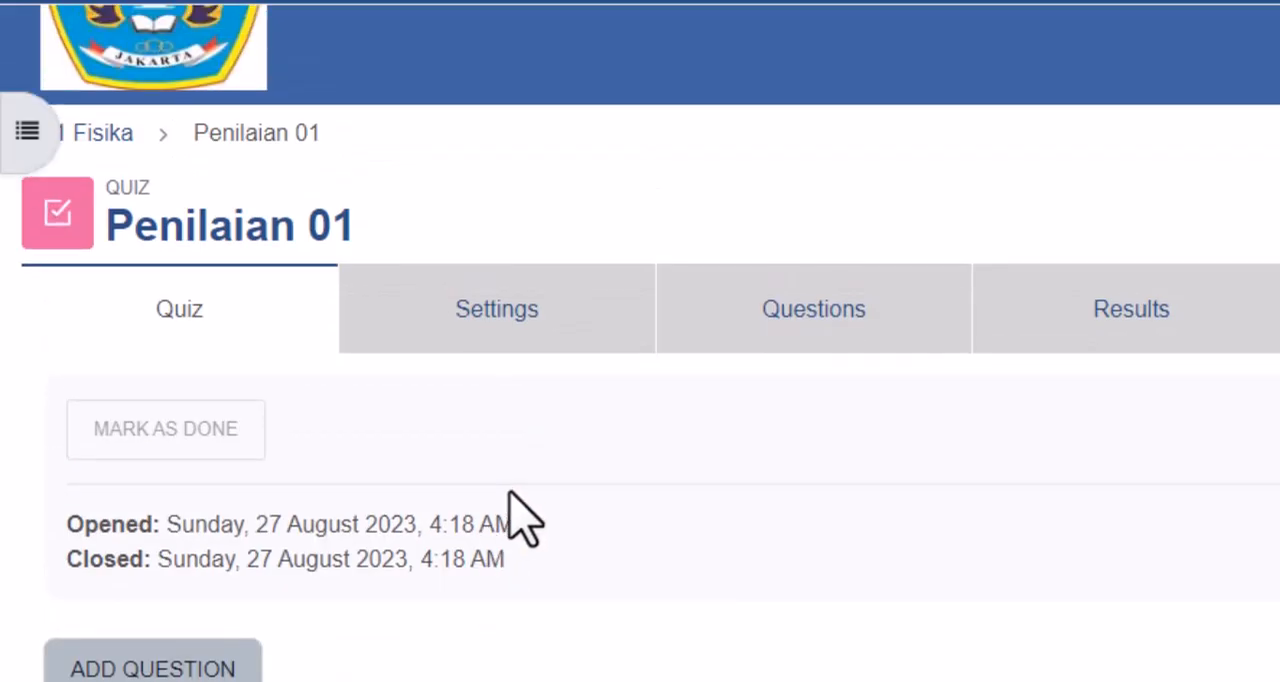
scroll(520, 518, "down", 1)
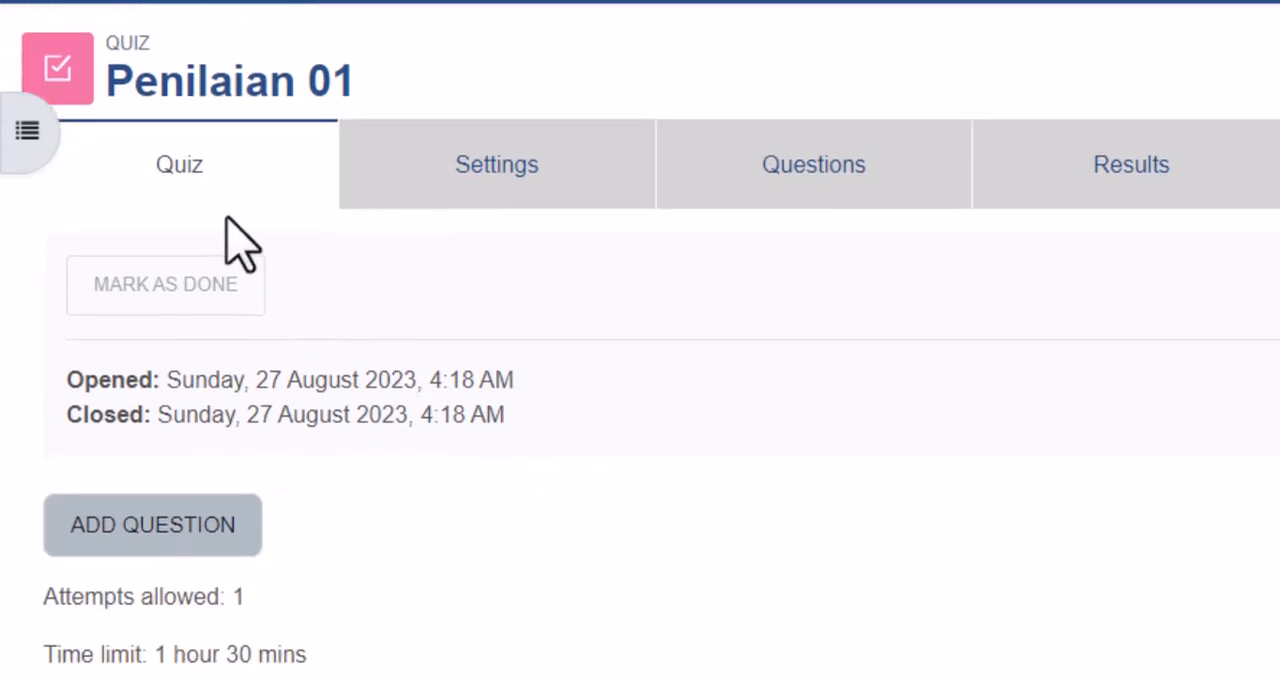
left_click(466, 168)
scroll(654, 400, "down", 5)
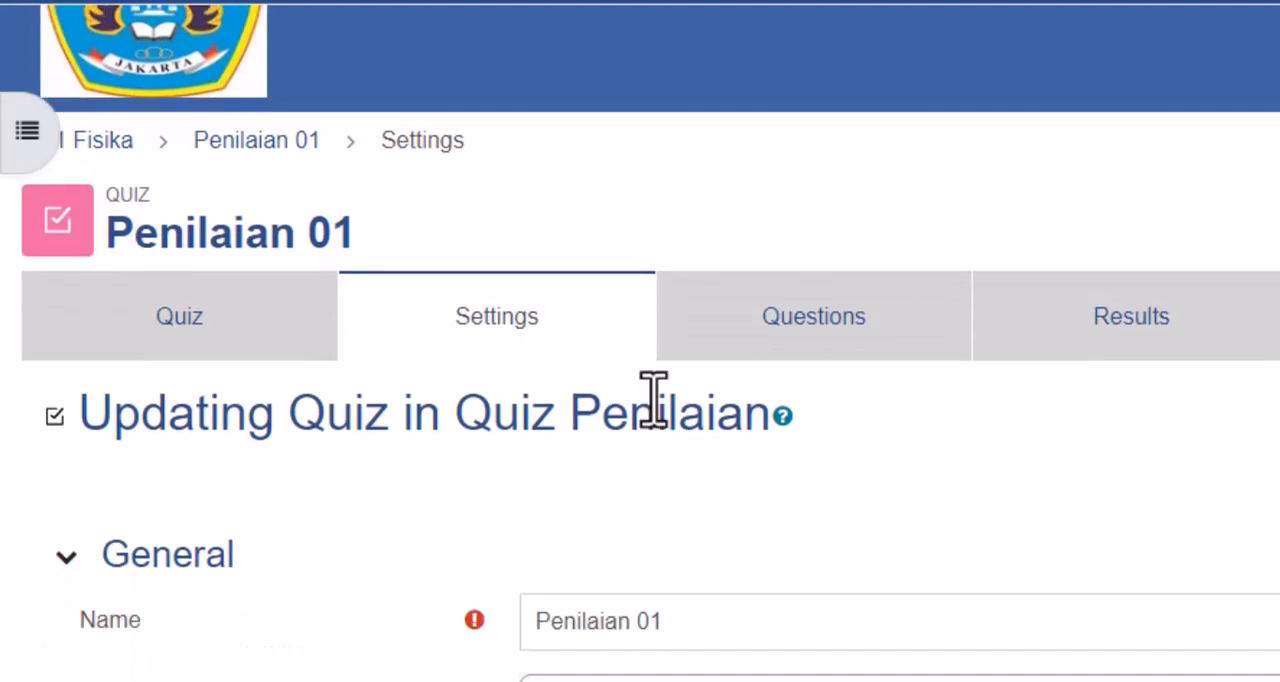
- Switch to Bentuk Soal.txt in Notepad and copy the line "Soal PAS Menjodohkan (Drag and Drp)"
left_click_drag(694, 187, 541, 190)
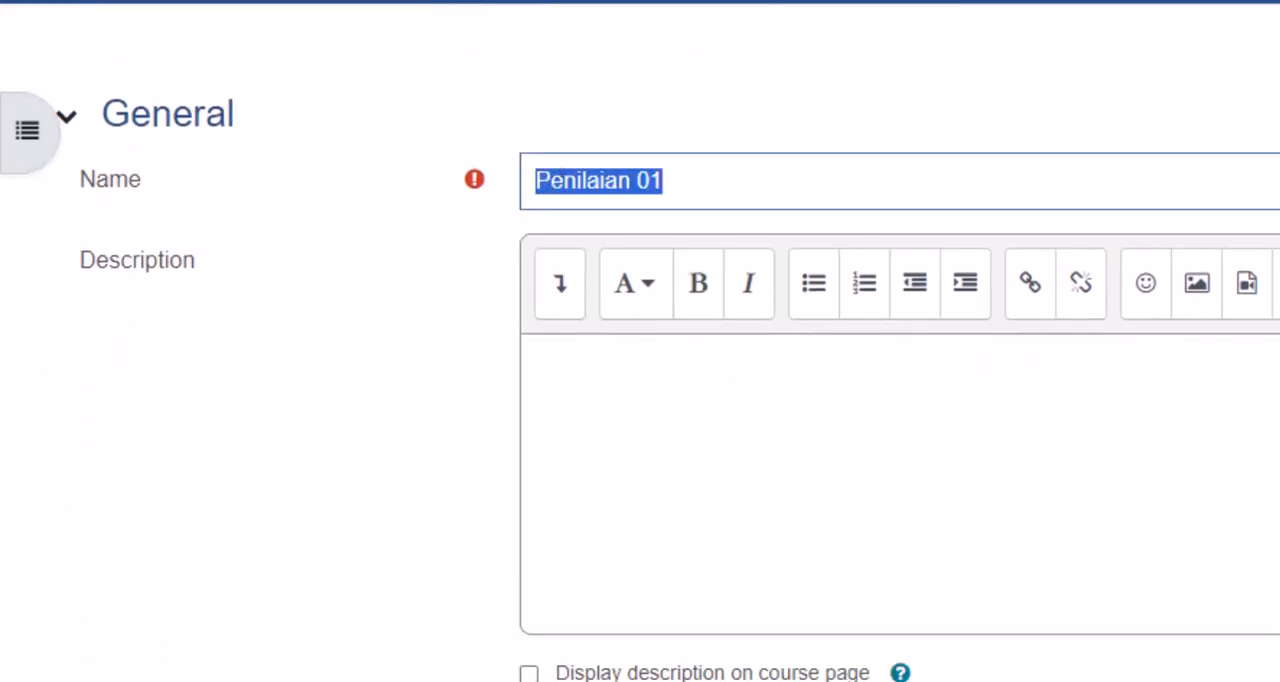
key("alt+Tab")
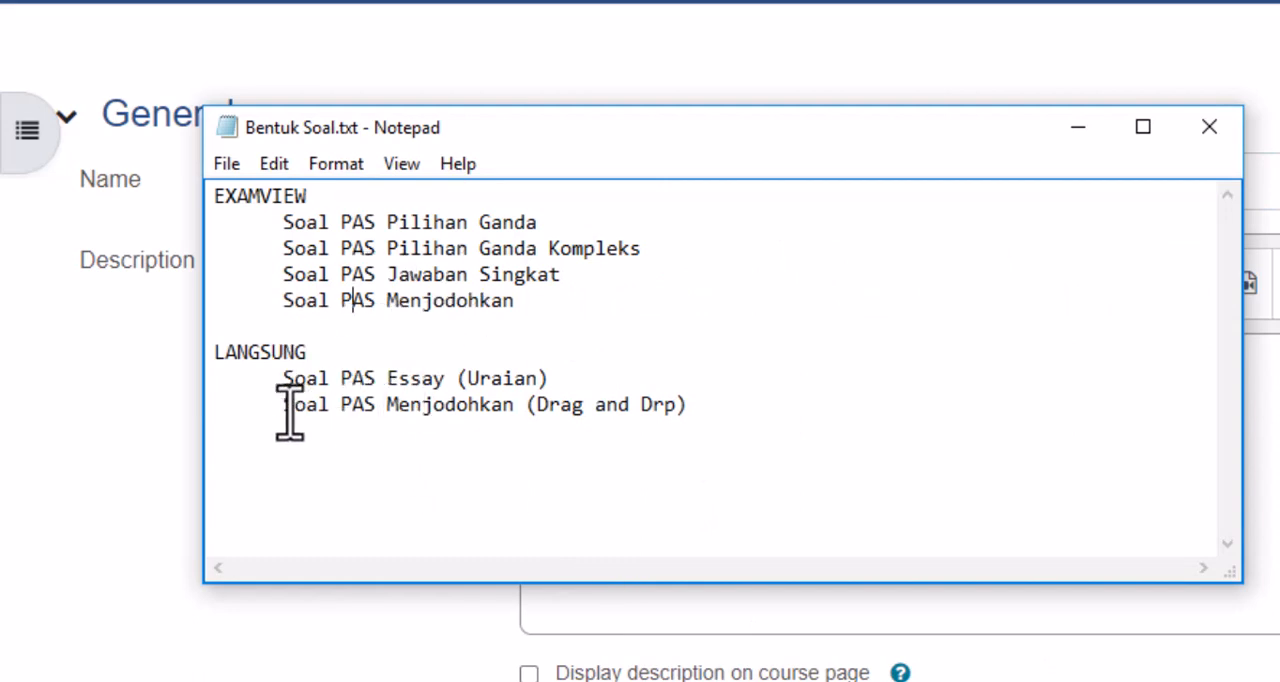
left_click(712, 410)
left_click_drag(712, 410, 307, 425)
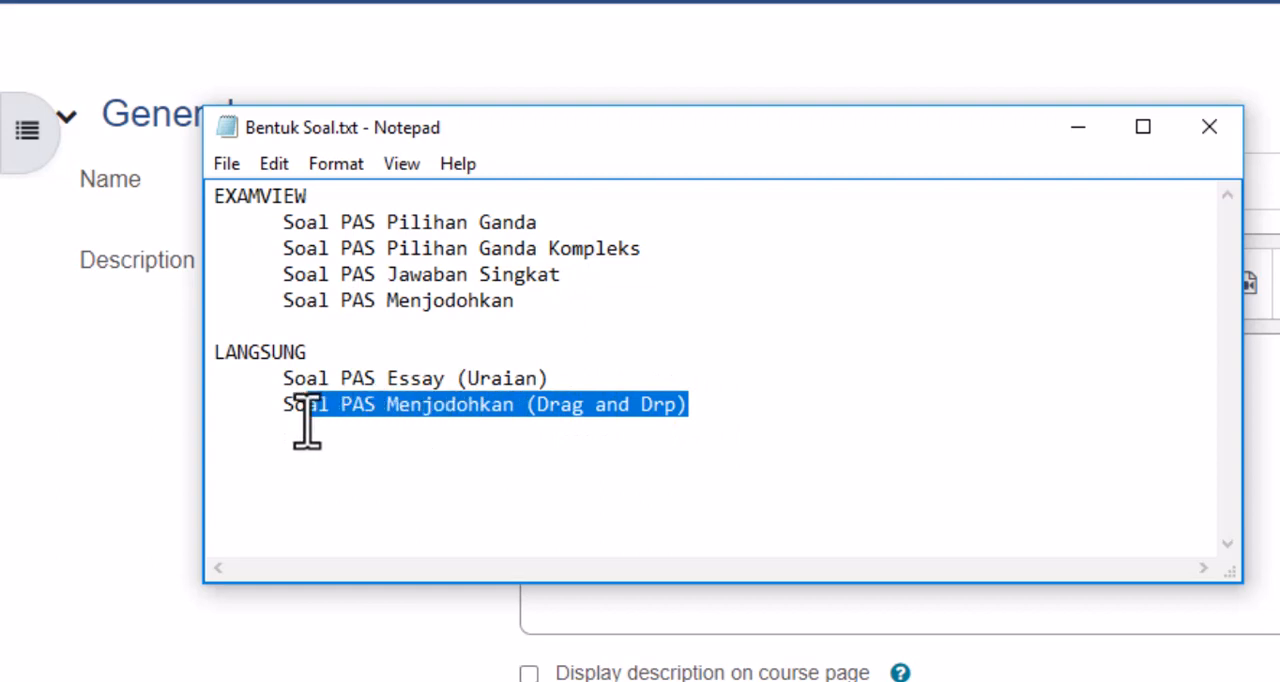
right_click(380, 410)
left_click(455, 497)
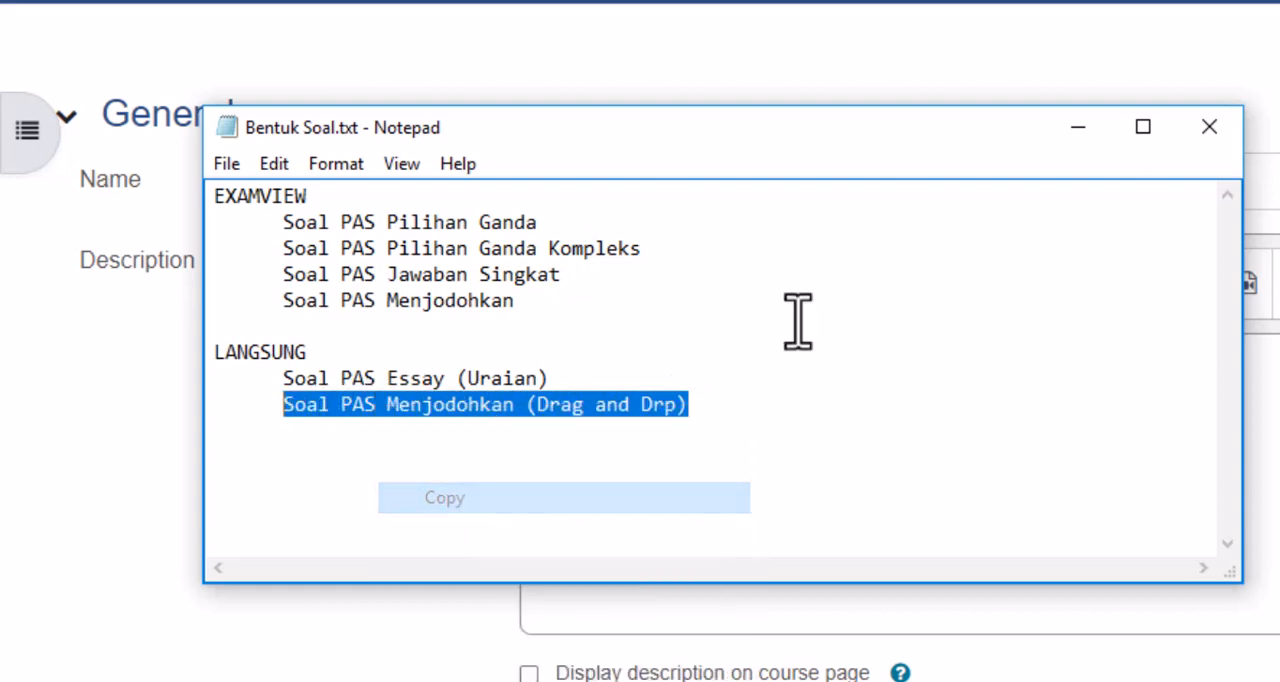
- Return to the quiz settings in the browser and replace the quiz name with "Soal PAS Menjodohkan (Drag and Drp)"
left_click(1078, 127)
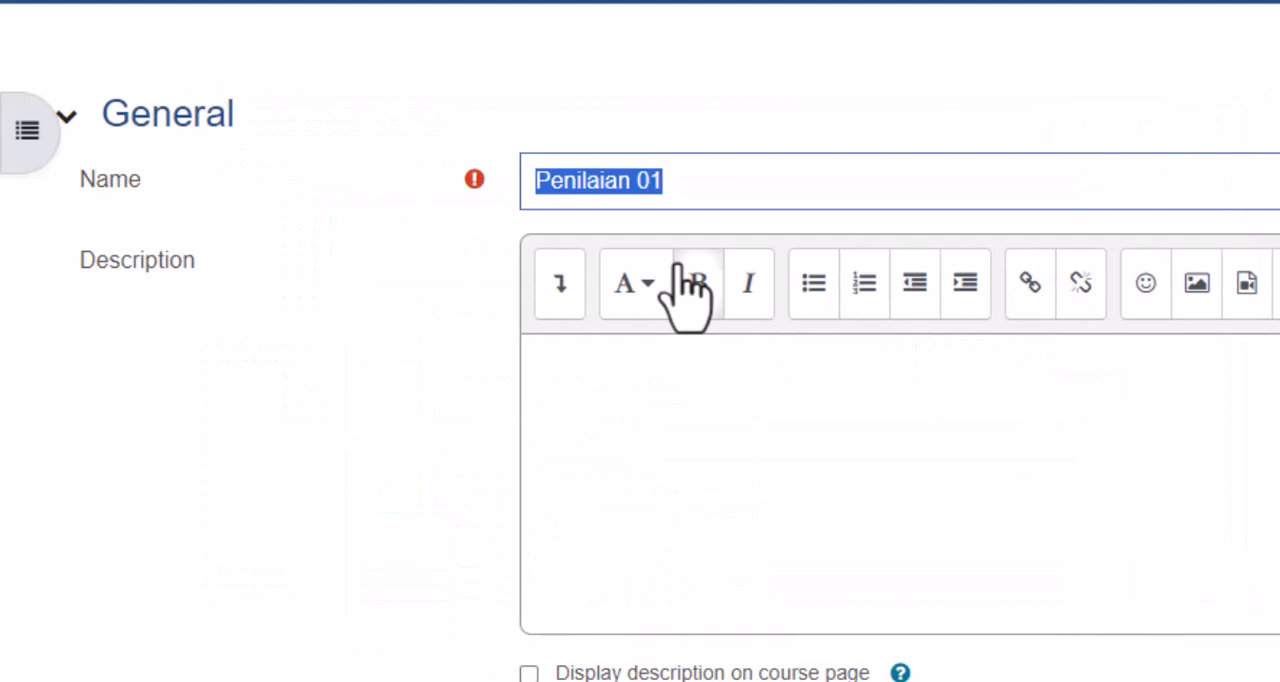
right_click(657, 183)
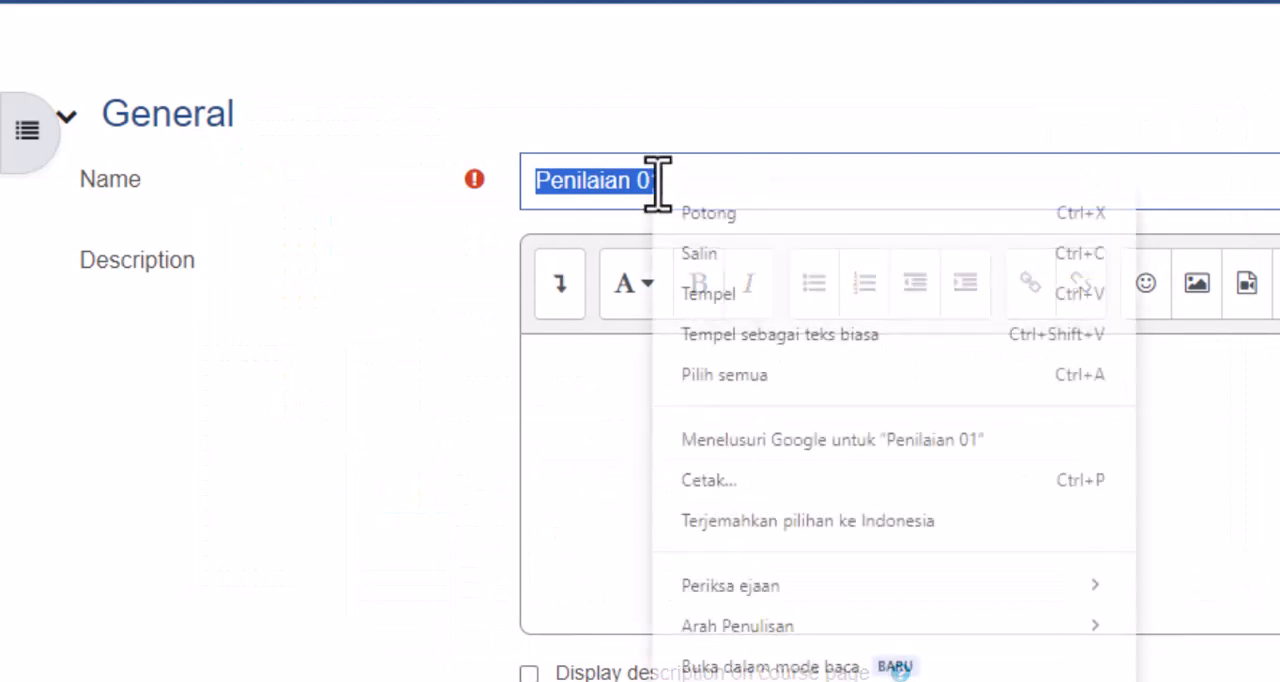
left_click(748, 293)
- Expand the Timing settings and set the quiz's opening time to 07:00
scroll(642, 422, "down", 3)
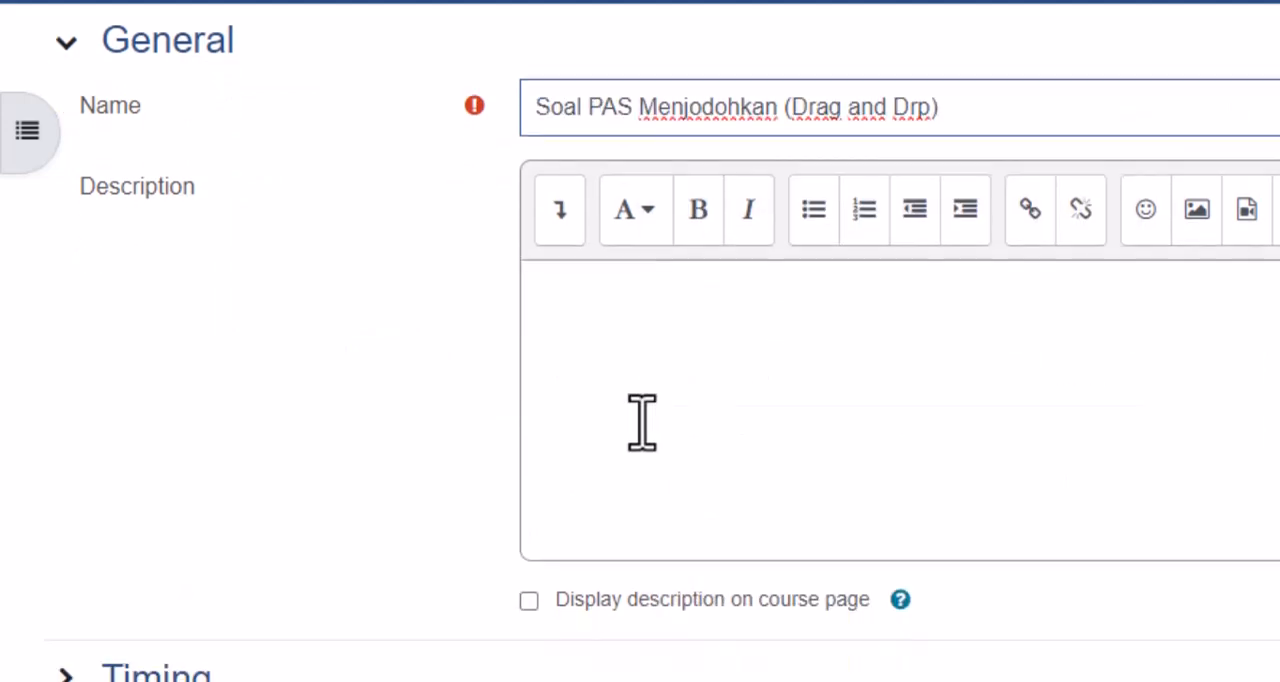
left_click(180, 497)
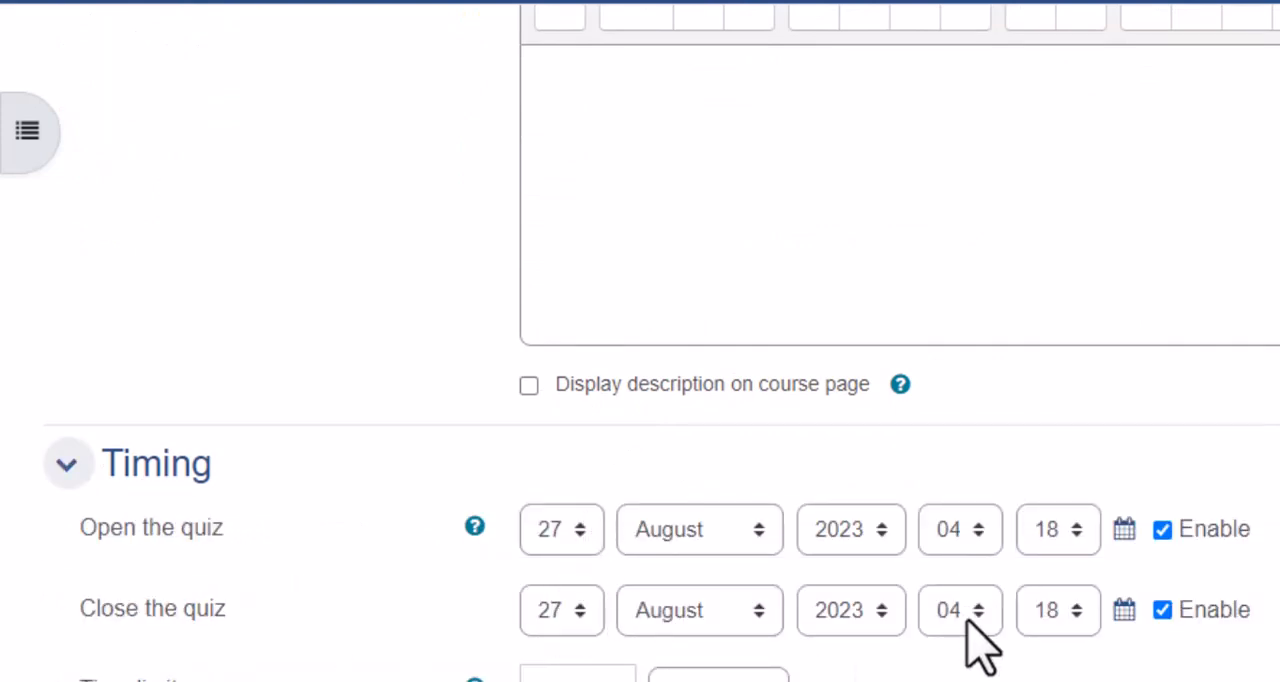
left_click(982, 530)
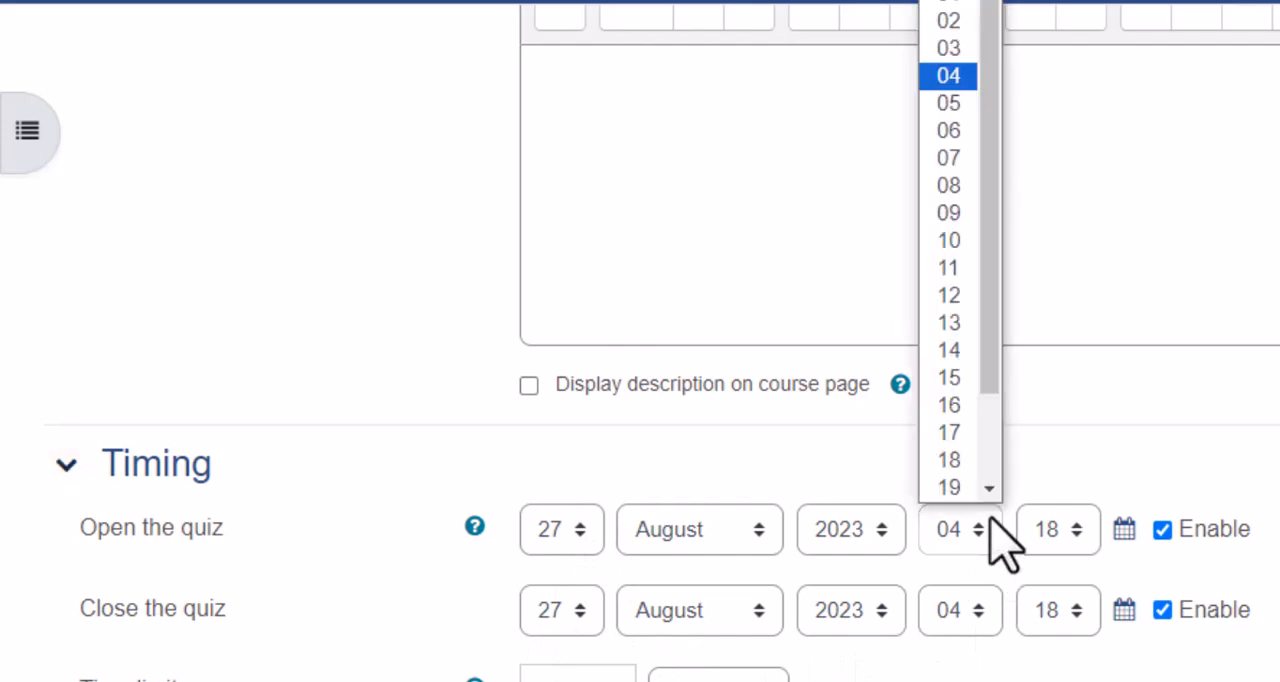
left_click(955, 158)
left_click(1074, 526)
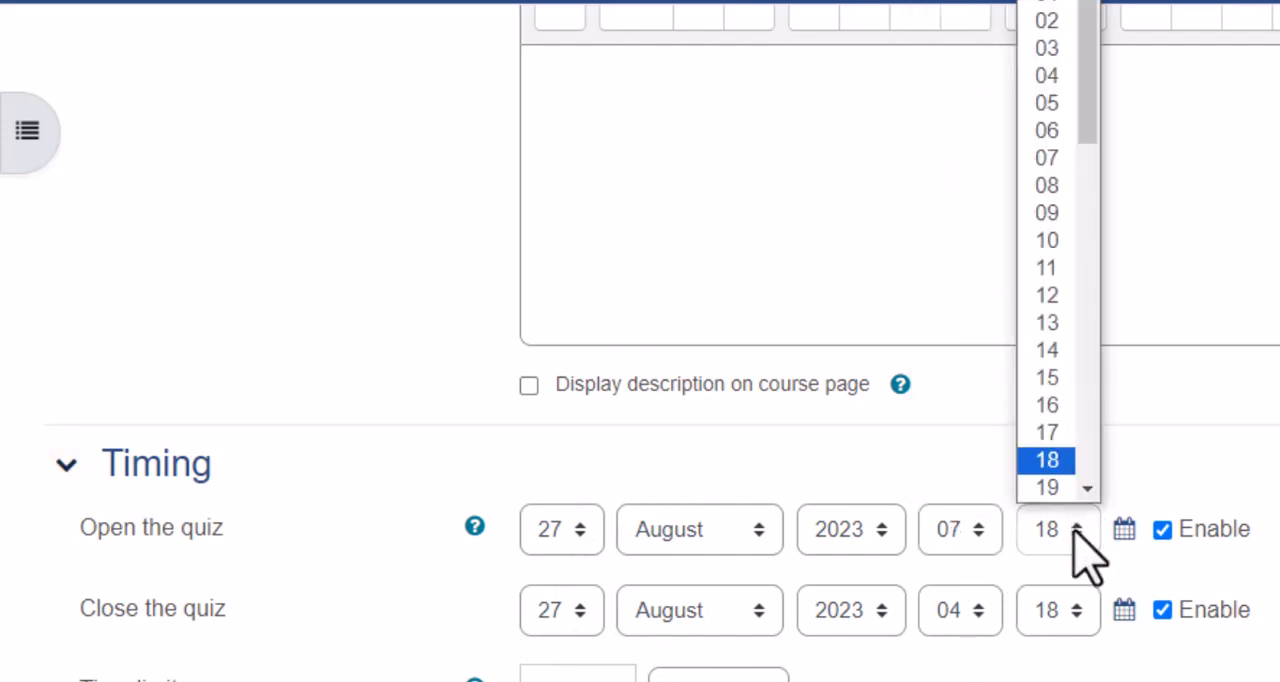
left_click(1062, 5)
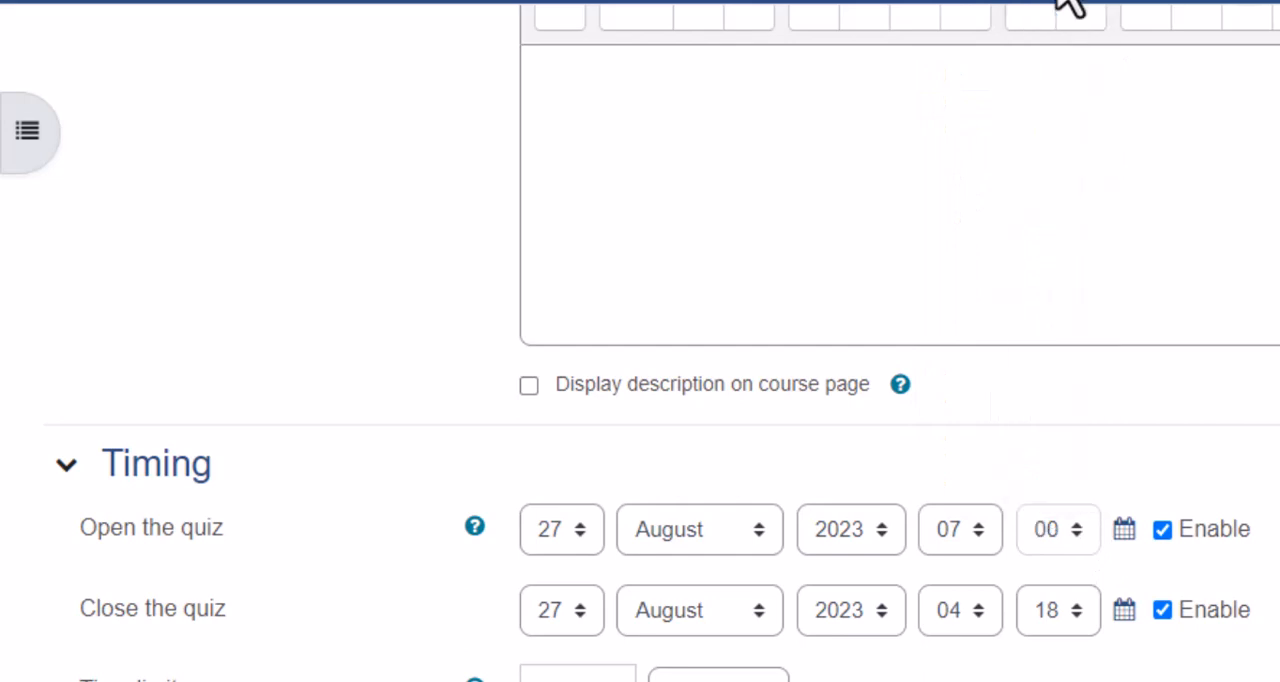
- Set the quiz's closing time to 09:00
left_click(968, 617)
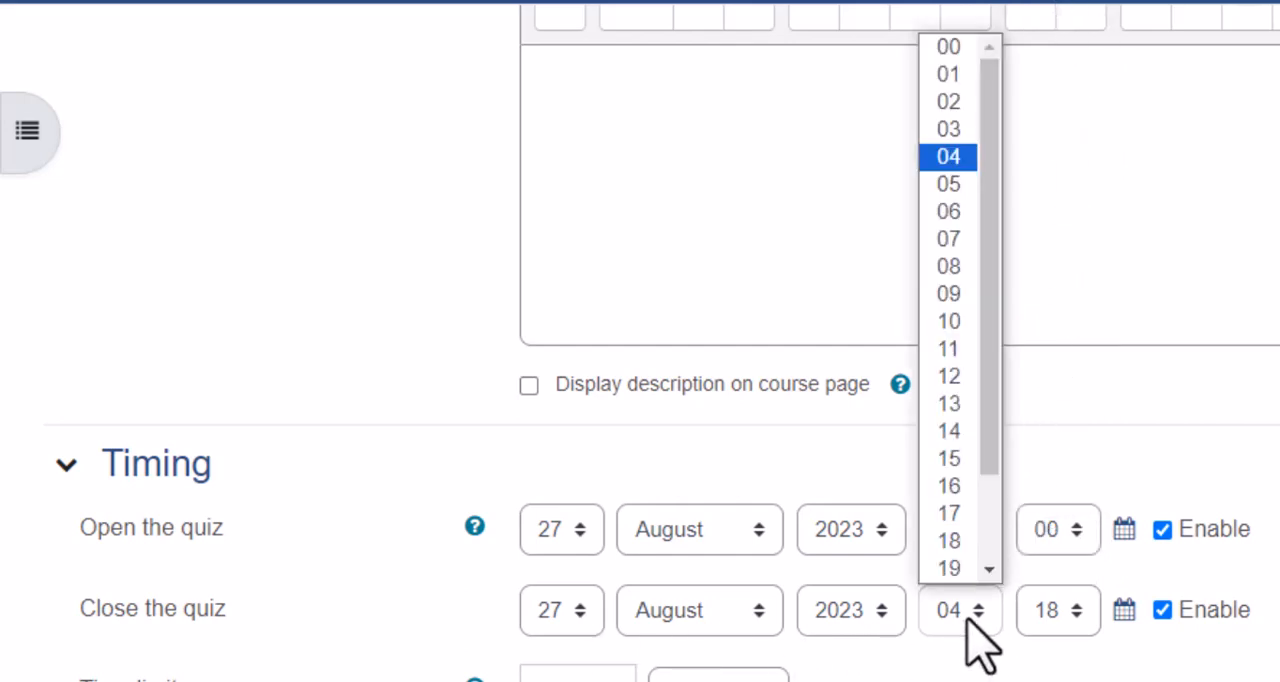
left_click(950, 294)
left_click(1074, 618)
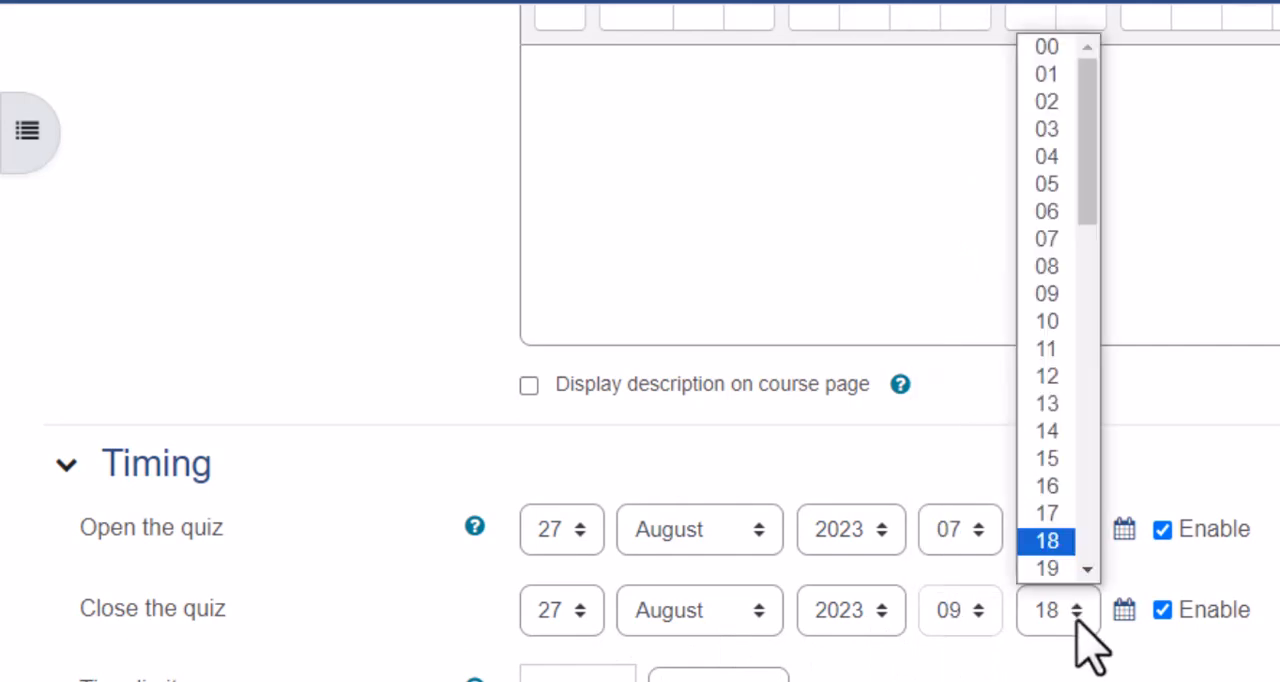
left_click(1055, 48)
- Review the quiz's time limit, grade and question behaviour settings
scroll(1137, 450, "down", 3)
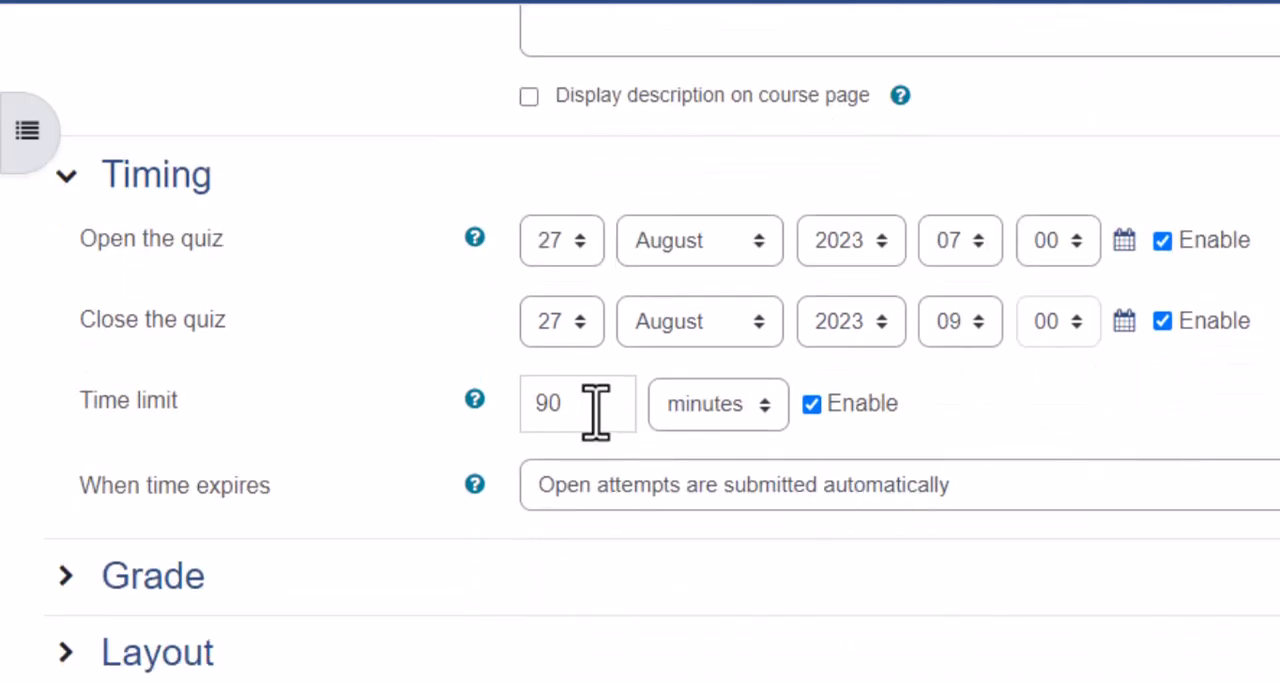
scroll(596, 408, "down", 2)
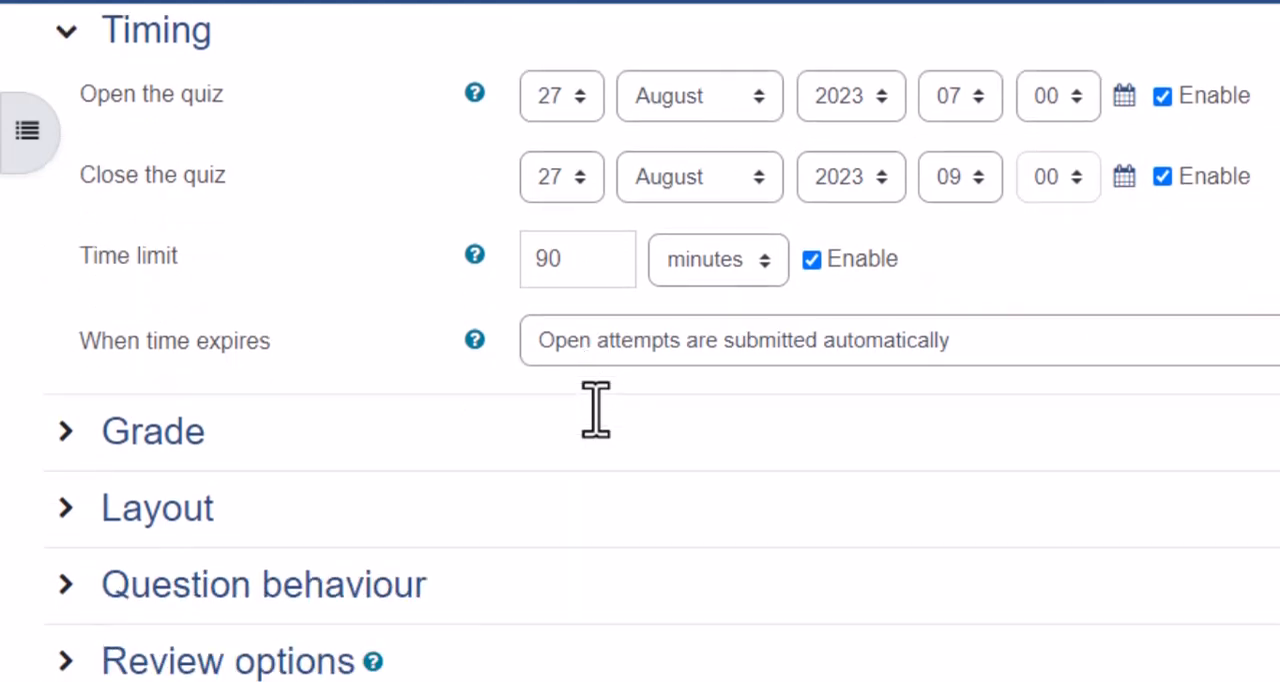
left_click(67, 436)
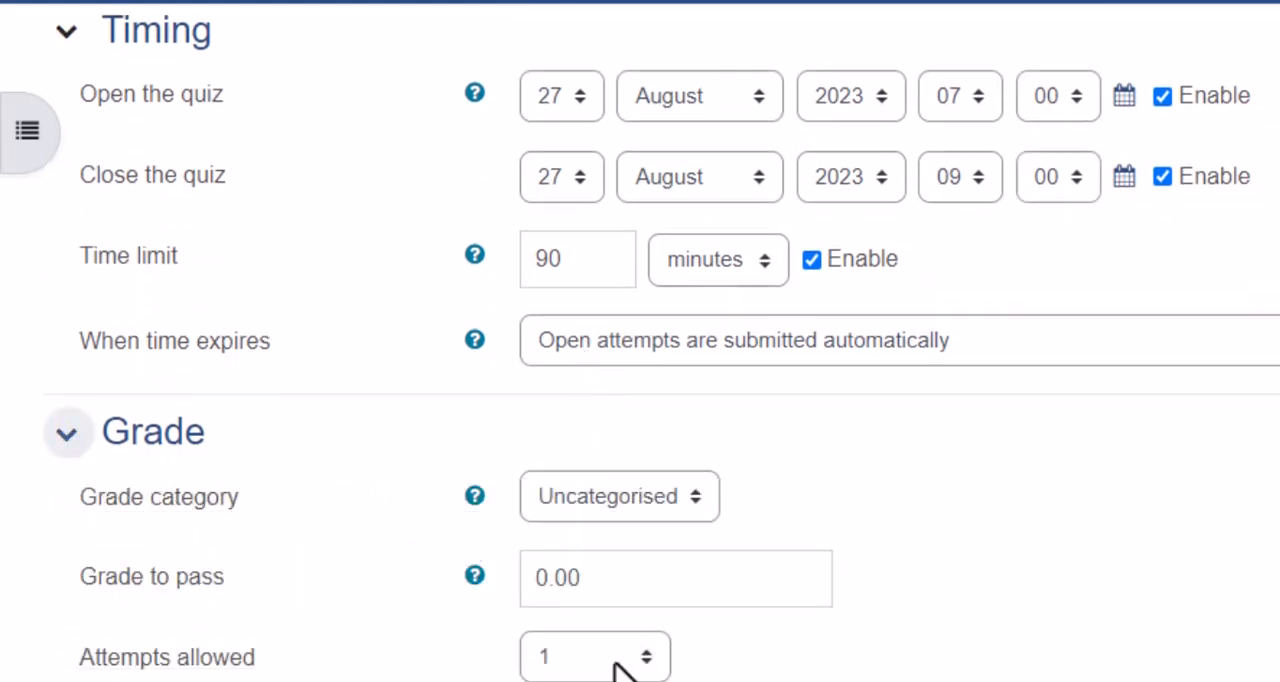
scroll(614, 668, "down", 4)
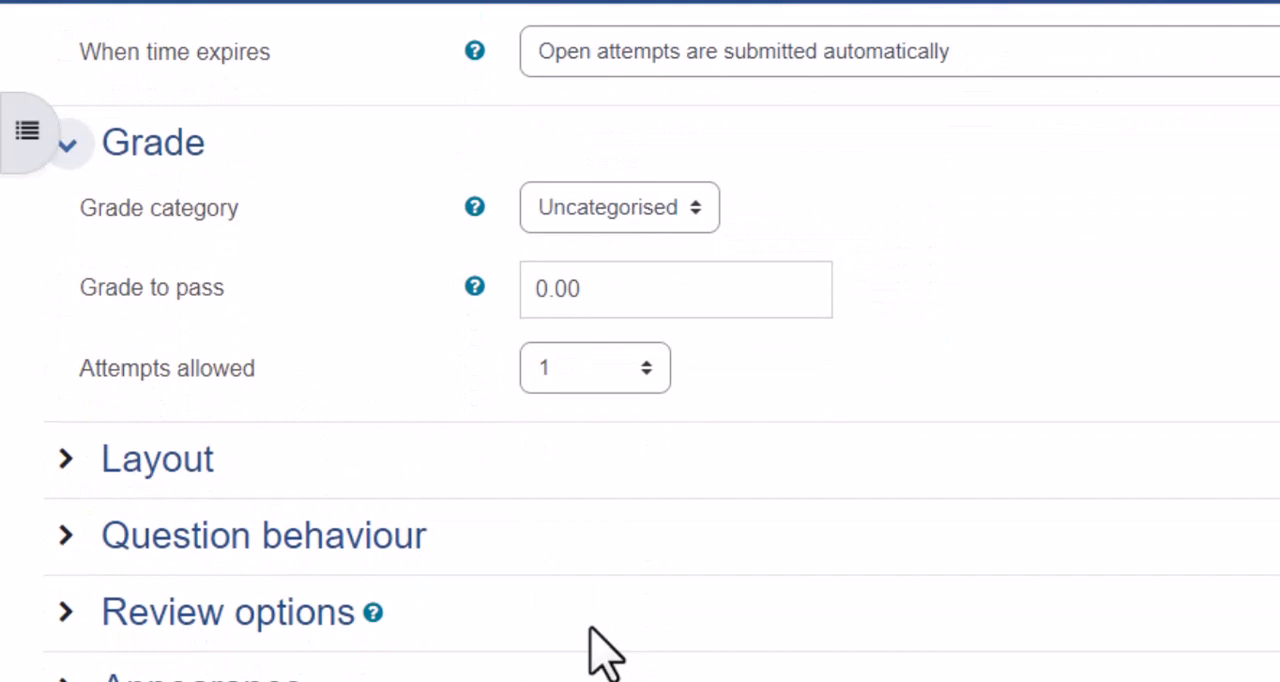
left_click(88, 556)
scroll(95, 590, "down", 2)
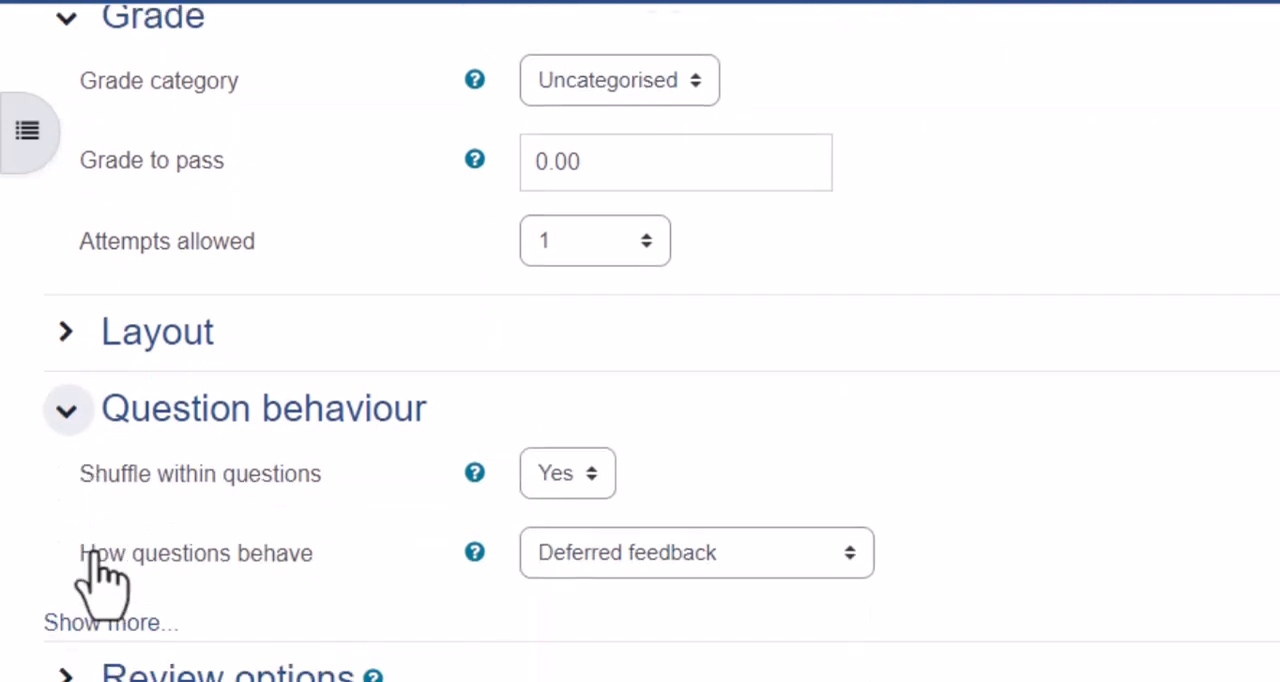
left_click(95, 390)
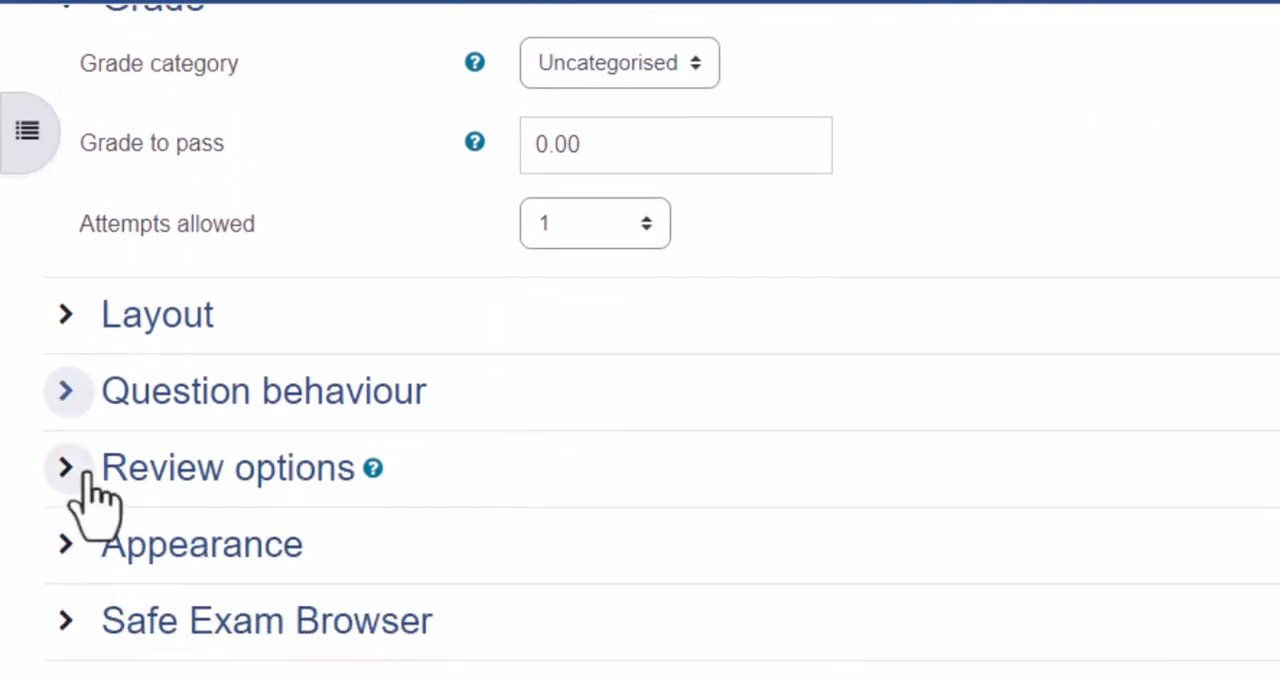
- Expand the Review options and check what students may see during and after the attempt
left_click(86, 478)
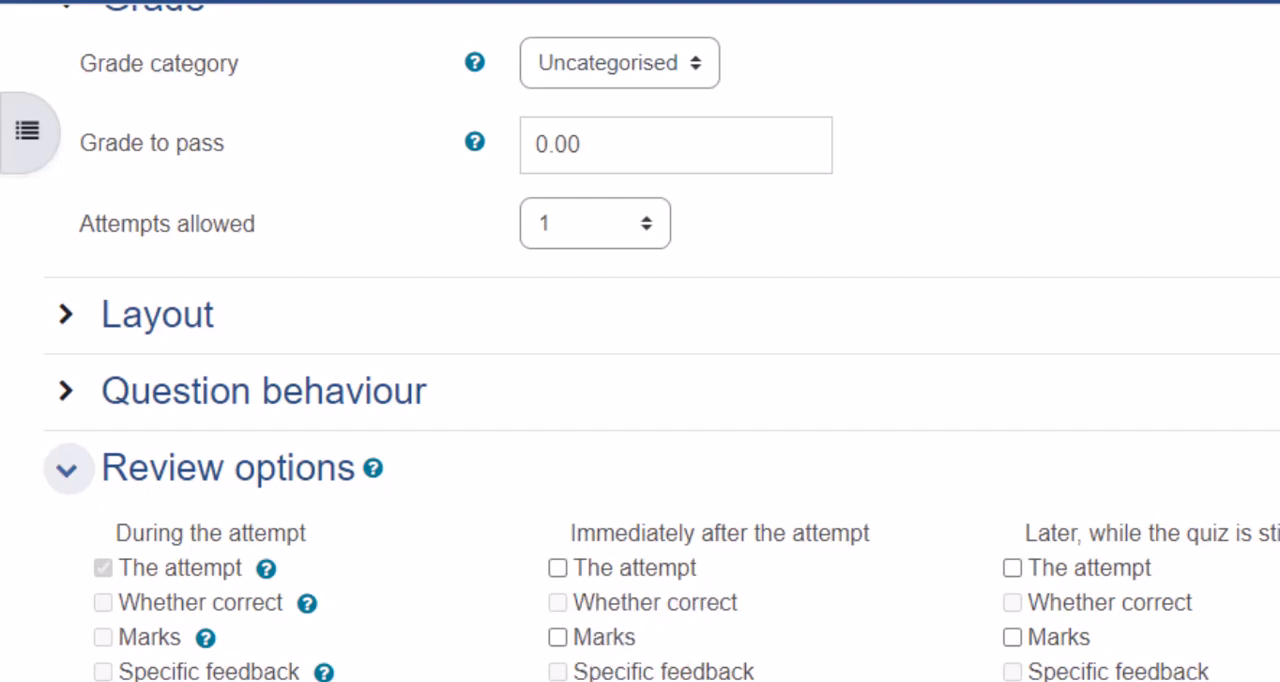
scroll(523, 571, "down", 3)
scroll(880, 485, "down", 1)
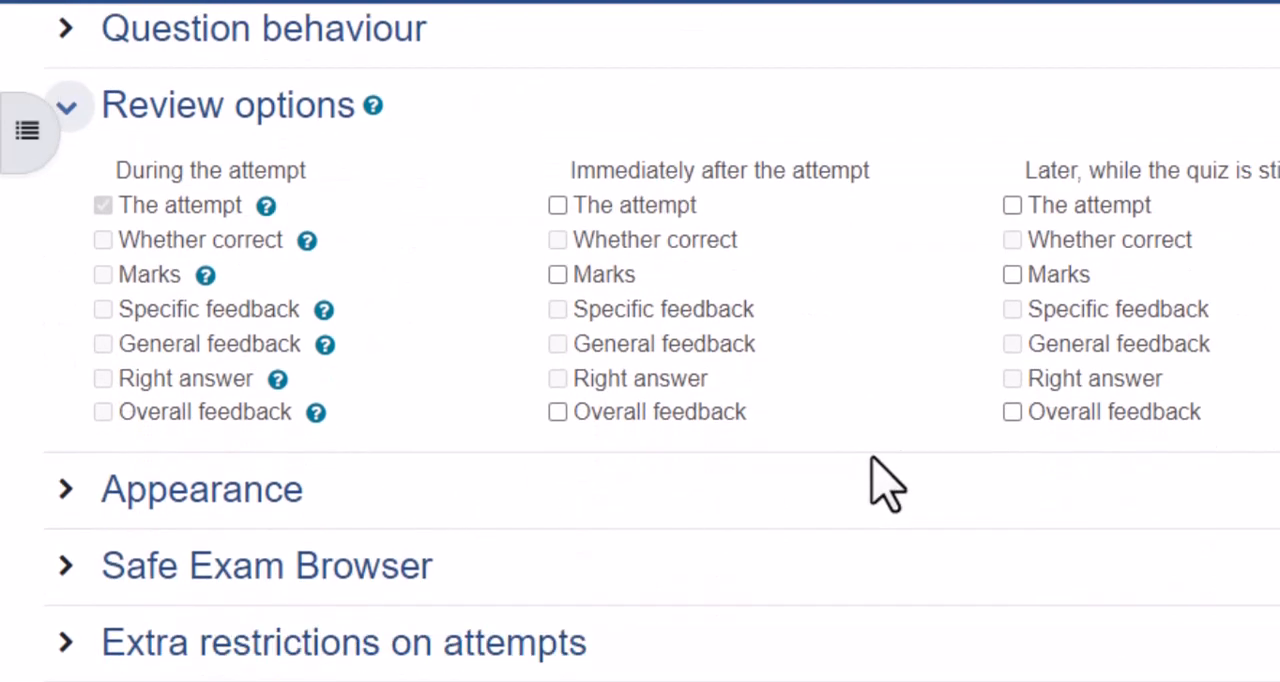
- Save and display the quiz, and open its question editing page
scroll(880, 485, "down", 8)
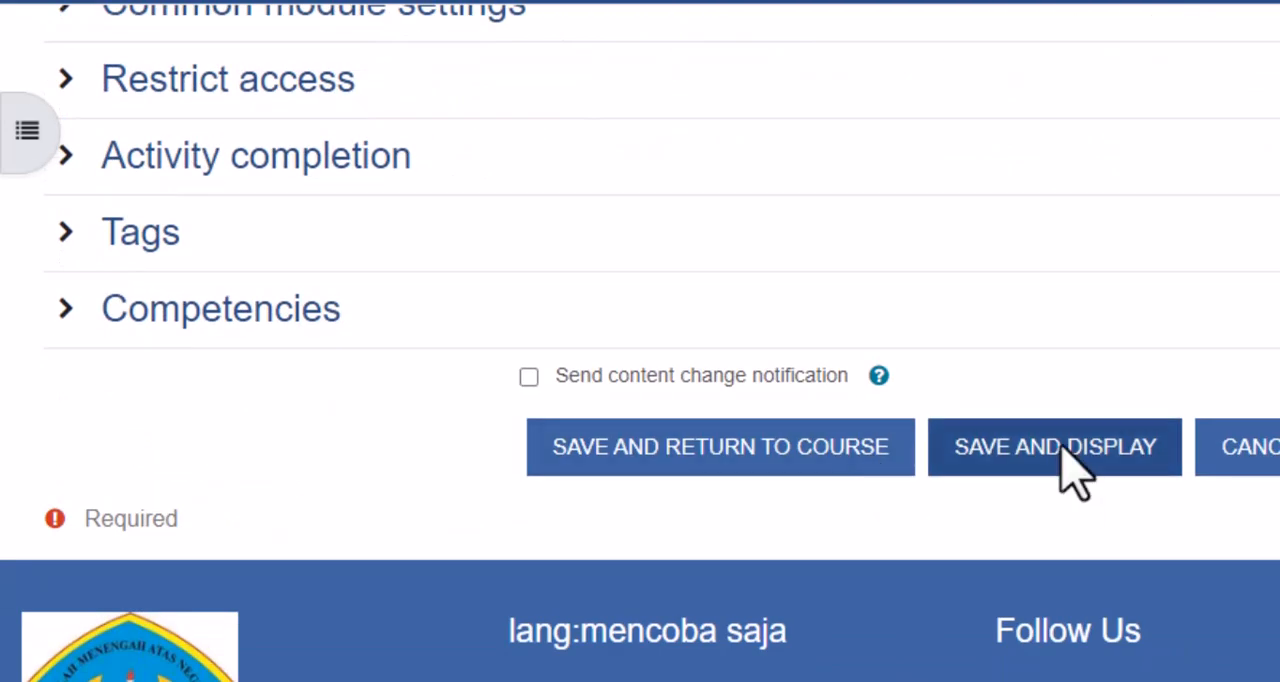
left_click(1075, 470)
scroll(1075, 470, "down", 3)
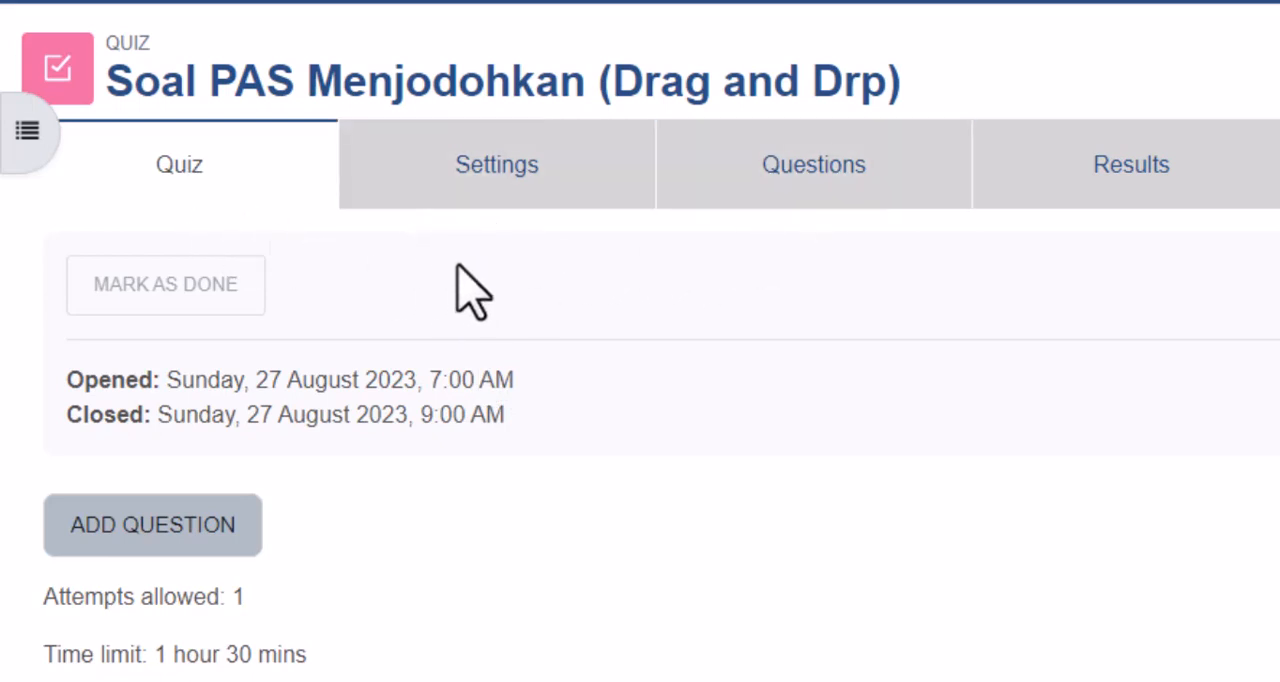
left_click(870, 172)
scroll(870, 186, "down", 3)
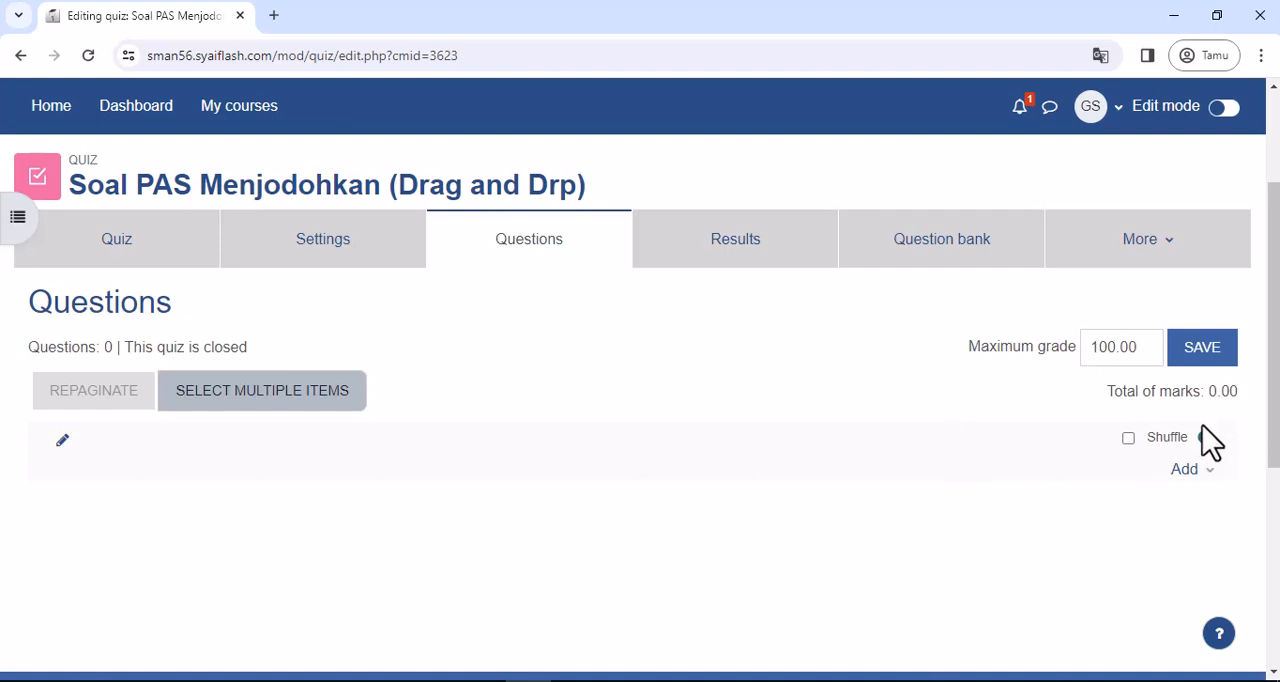
- Add a new question of the type Drag and drop into text to the quiz
left_click(1186, 470)
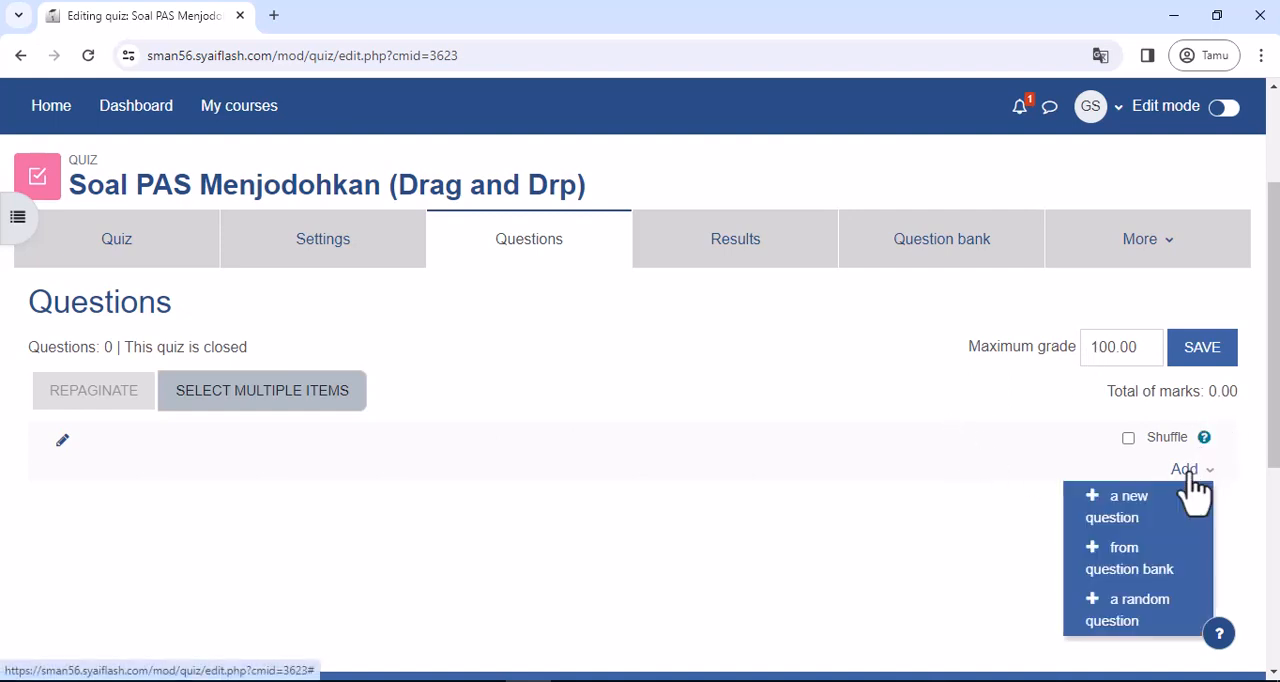
scroll(1195, 490, "down", 2)
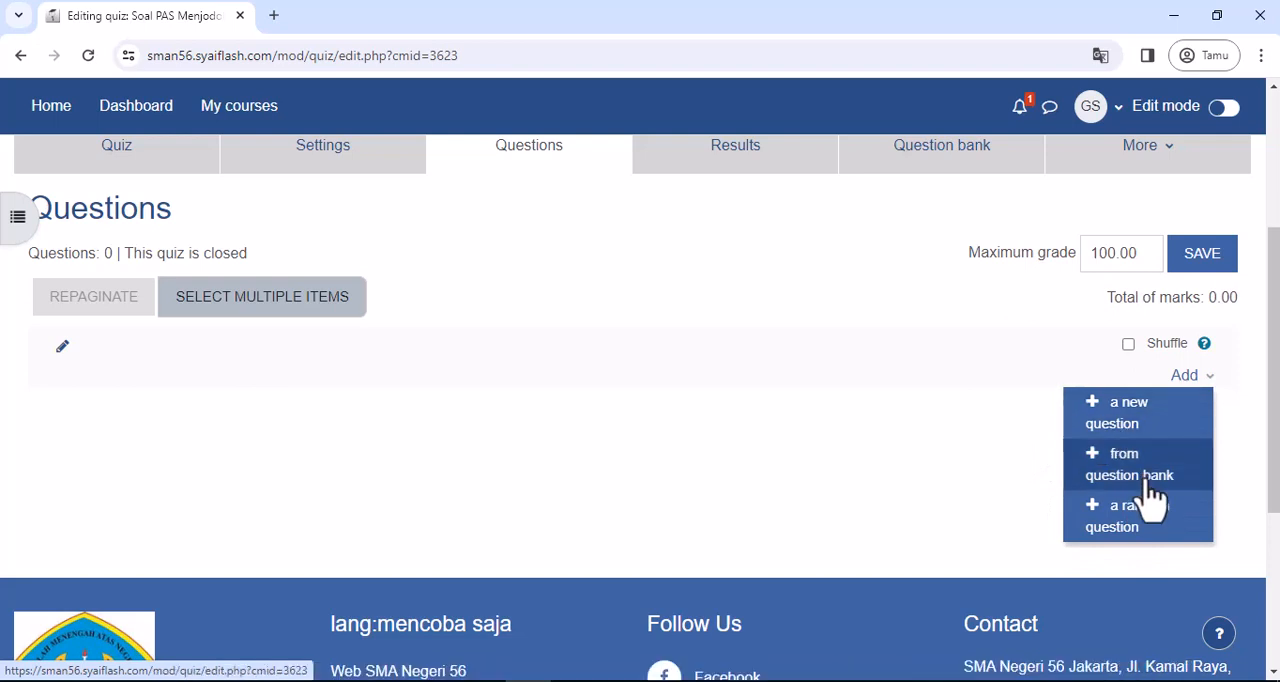
left_click(1133, 432)
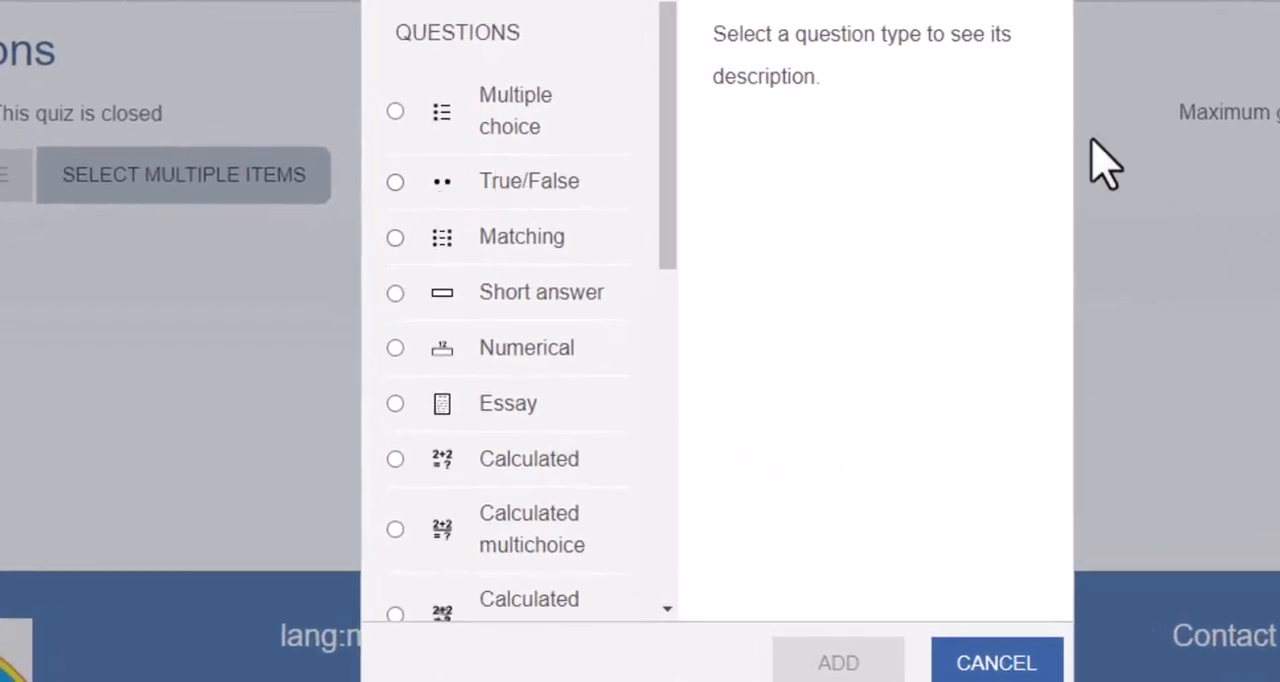
scroll(578, 145, "down", 5)
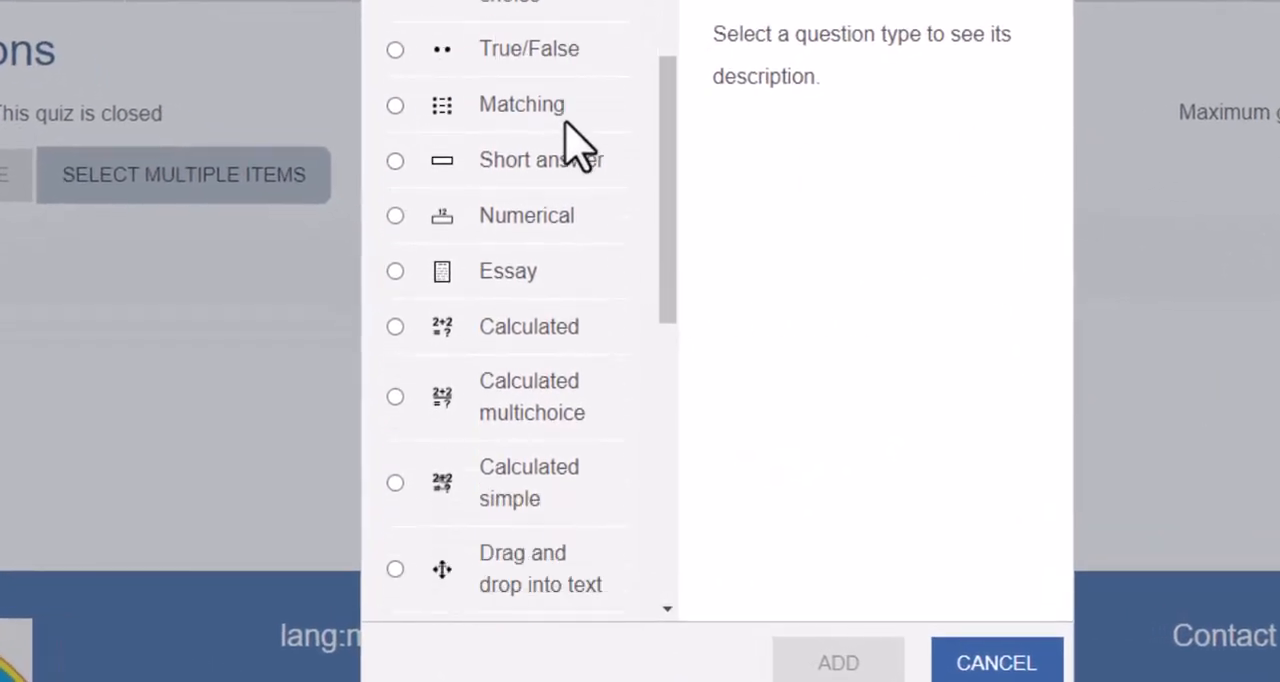
scroll(578, 145, "down", 2)
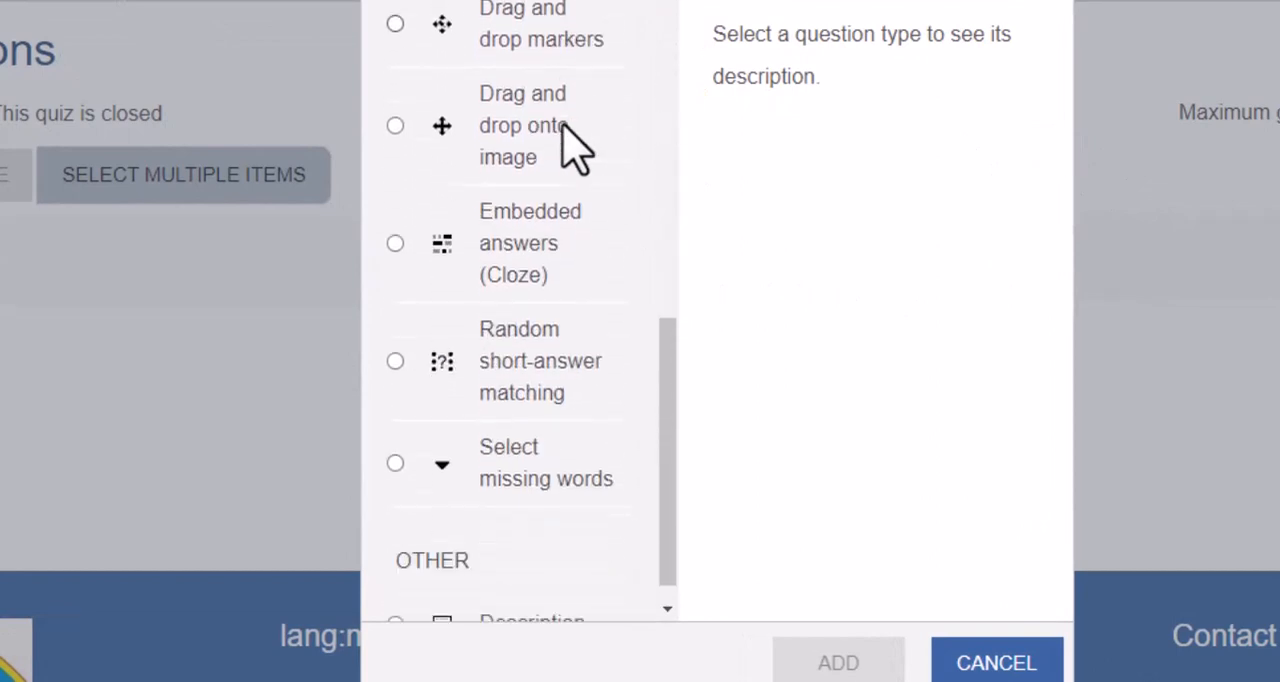
scroll(534, 286, "up", 6)
scroll(536, 296, "up", 2)
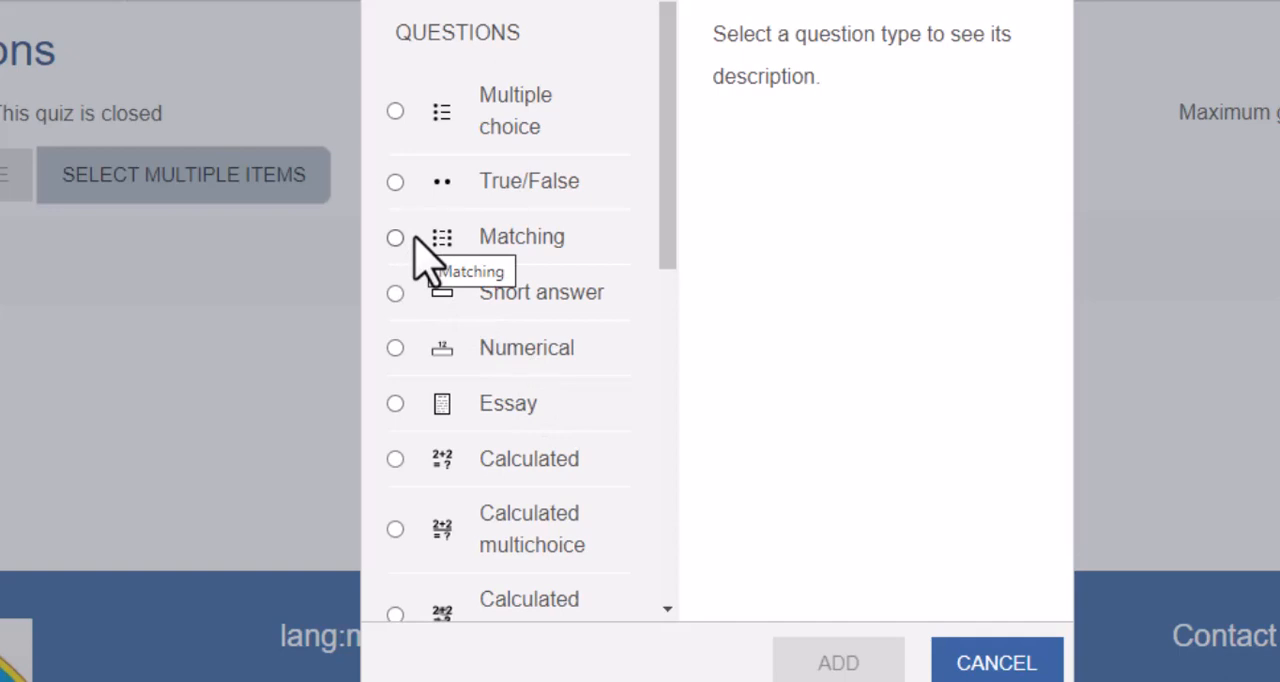
scroll(428, 262, "down", 1)
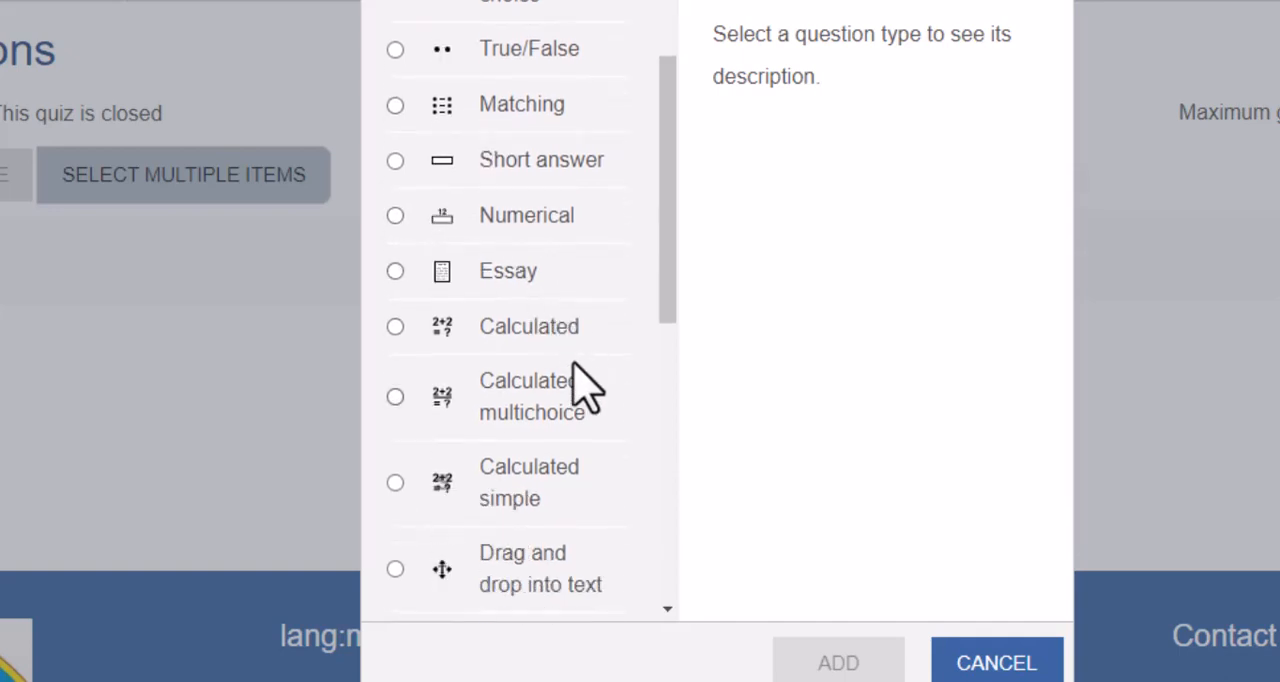
scroll(575, 386, "down", 2)
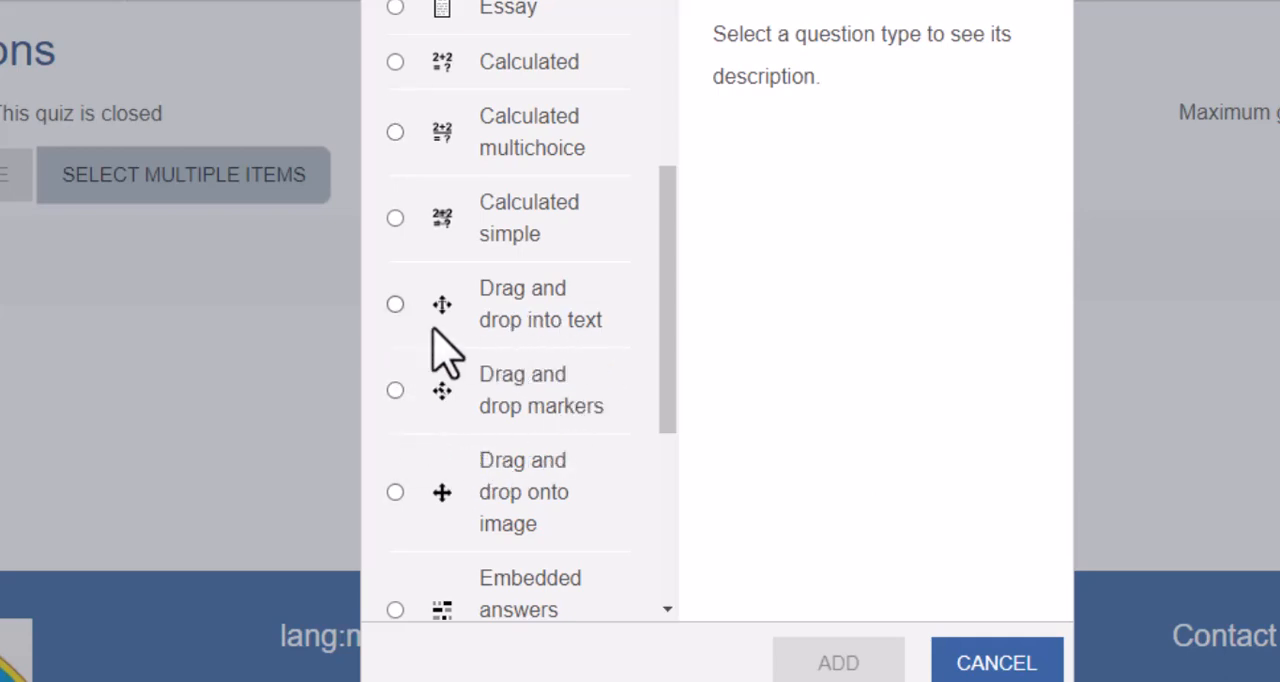
left_click(395, 304)
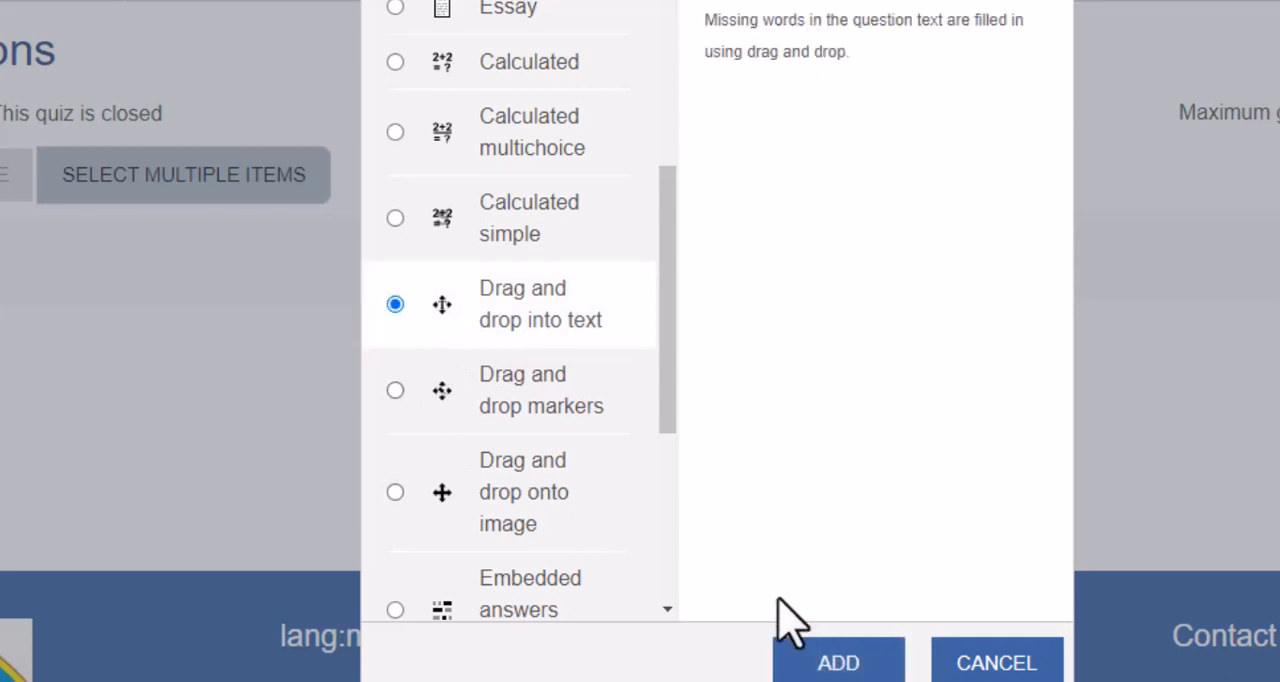
left_click(838, 665)
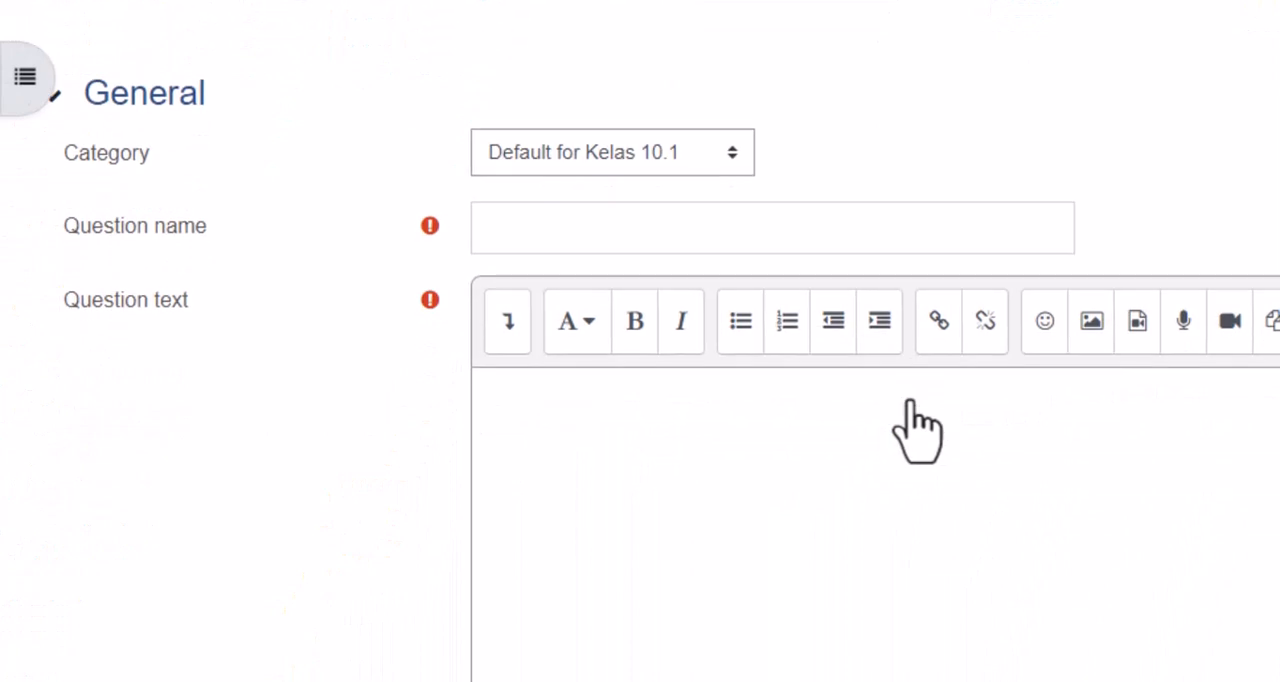
- Choose Default for Kelas 10.1 under the 10.1 Fisika course as the question's category
scroll(910, 405, "down", 2)
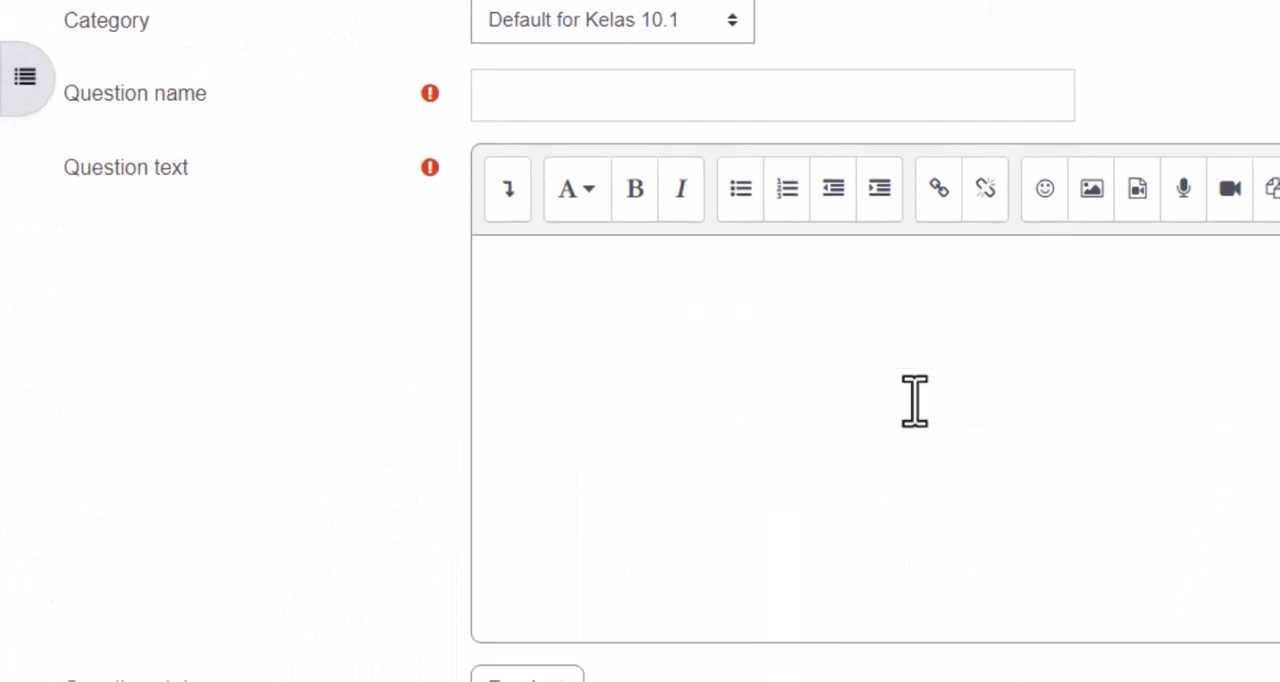
left_click(724, 28)
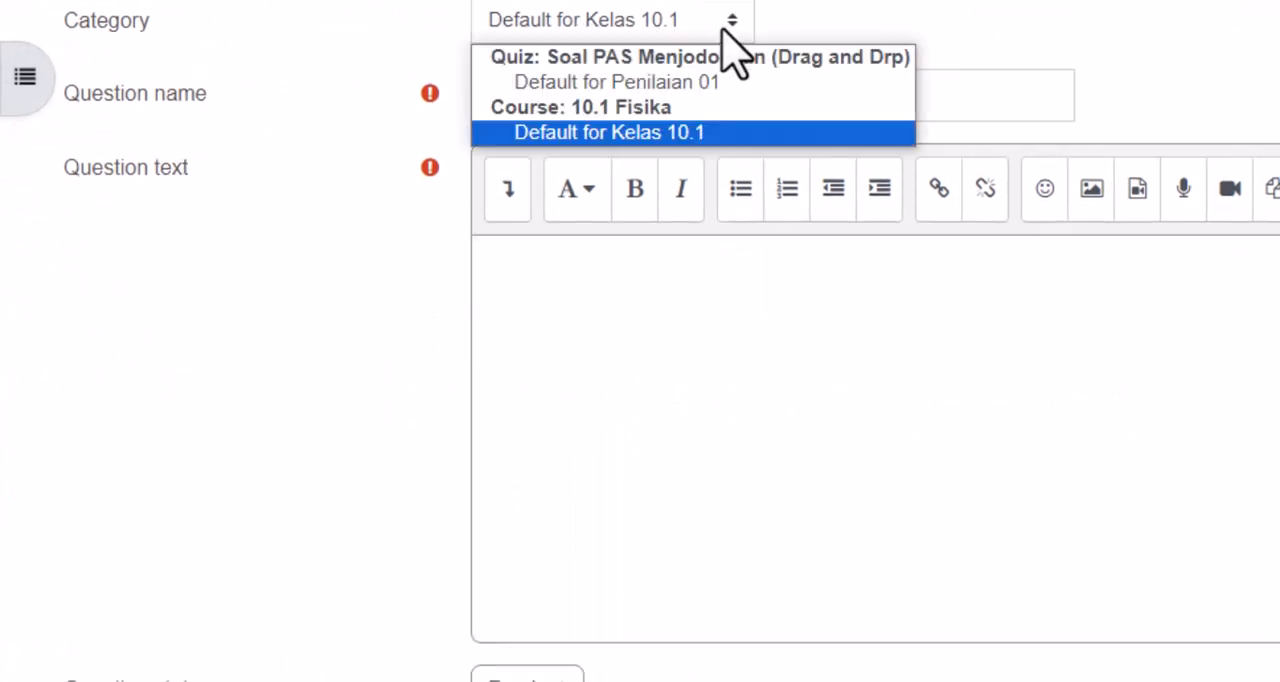
left_click(684, 132)
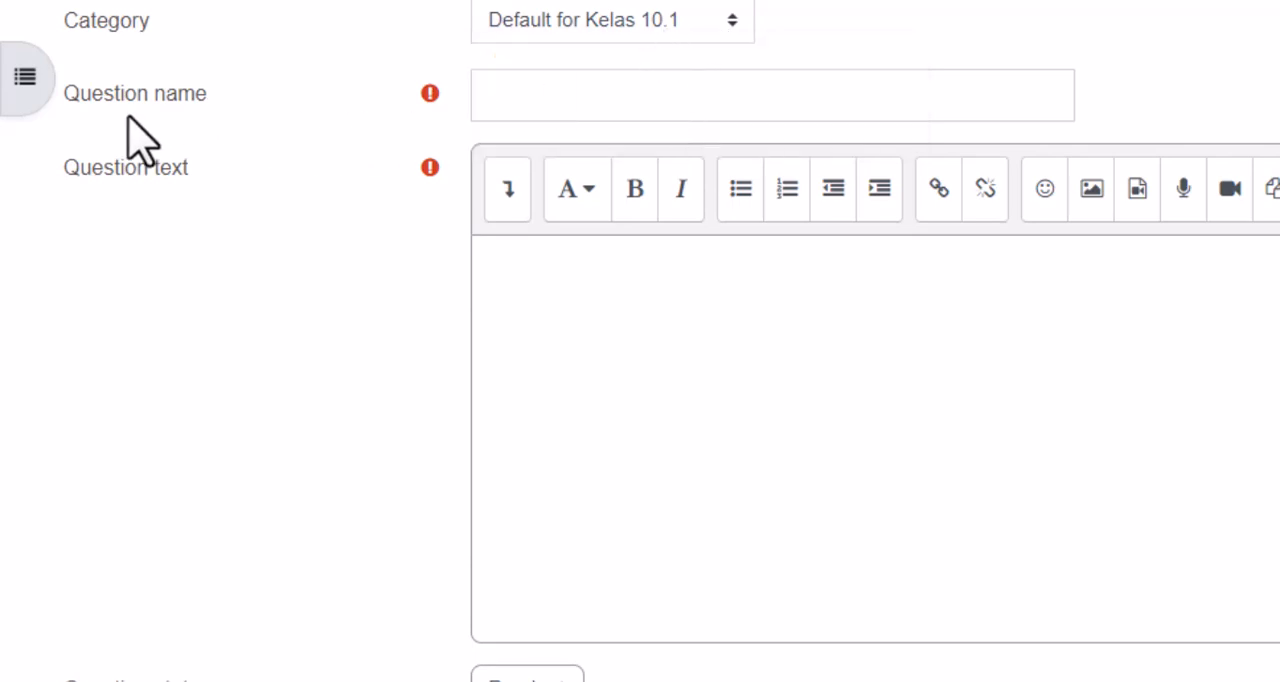
- Name the question Masa Jabatan Presiden Indonesia, copying the title line from Soal Menjodohkan.txt in Notepad
left_click(580, 82)
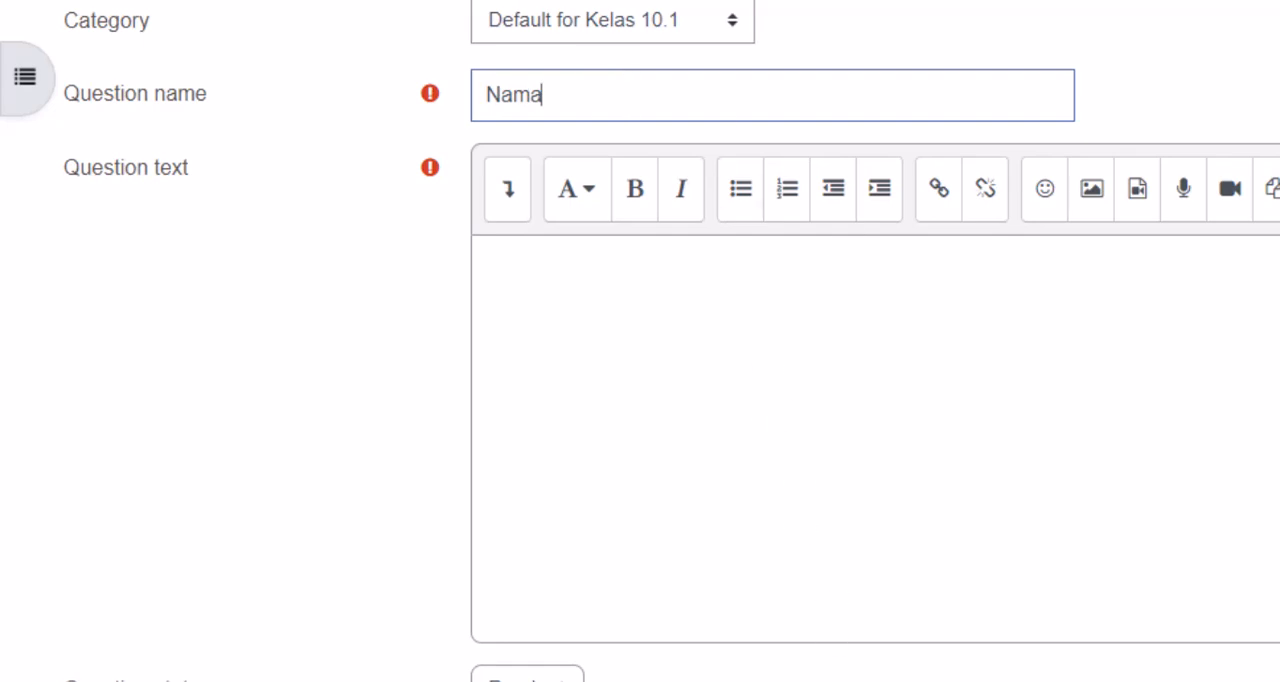
left_click(818, 632)
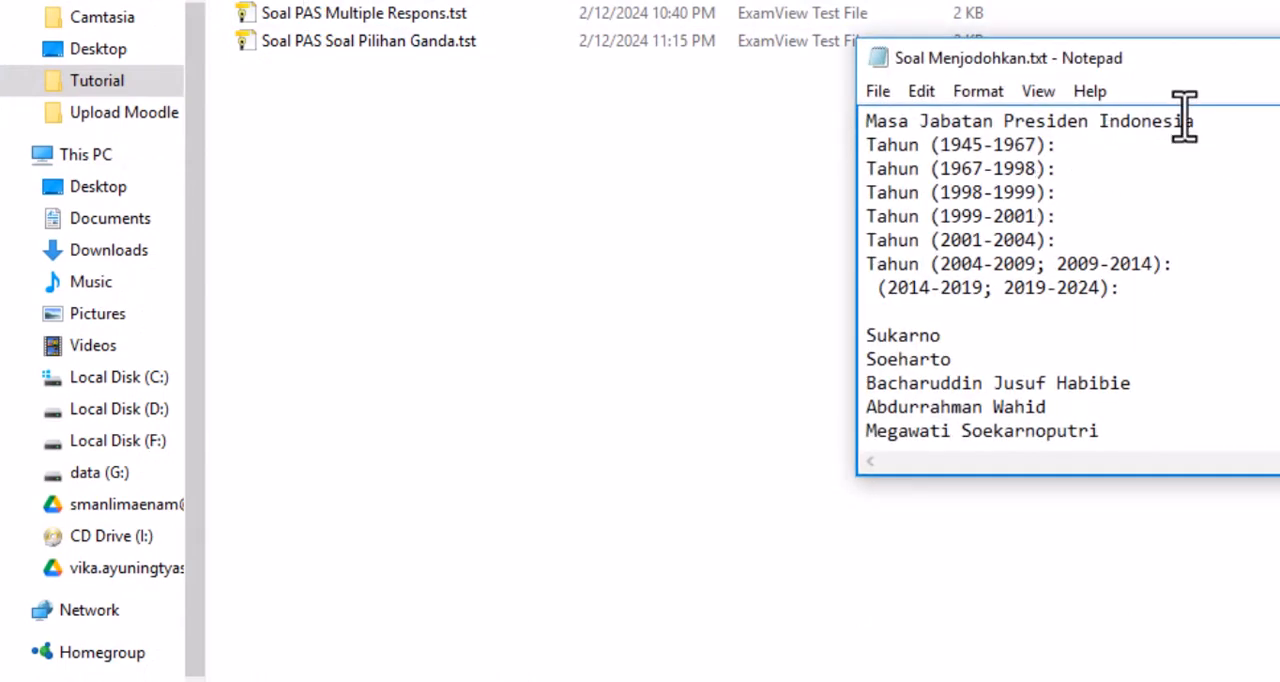
left_click_drag(1197, 128, 858, 110)
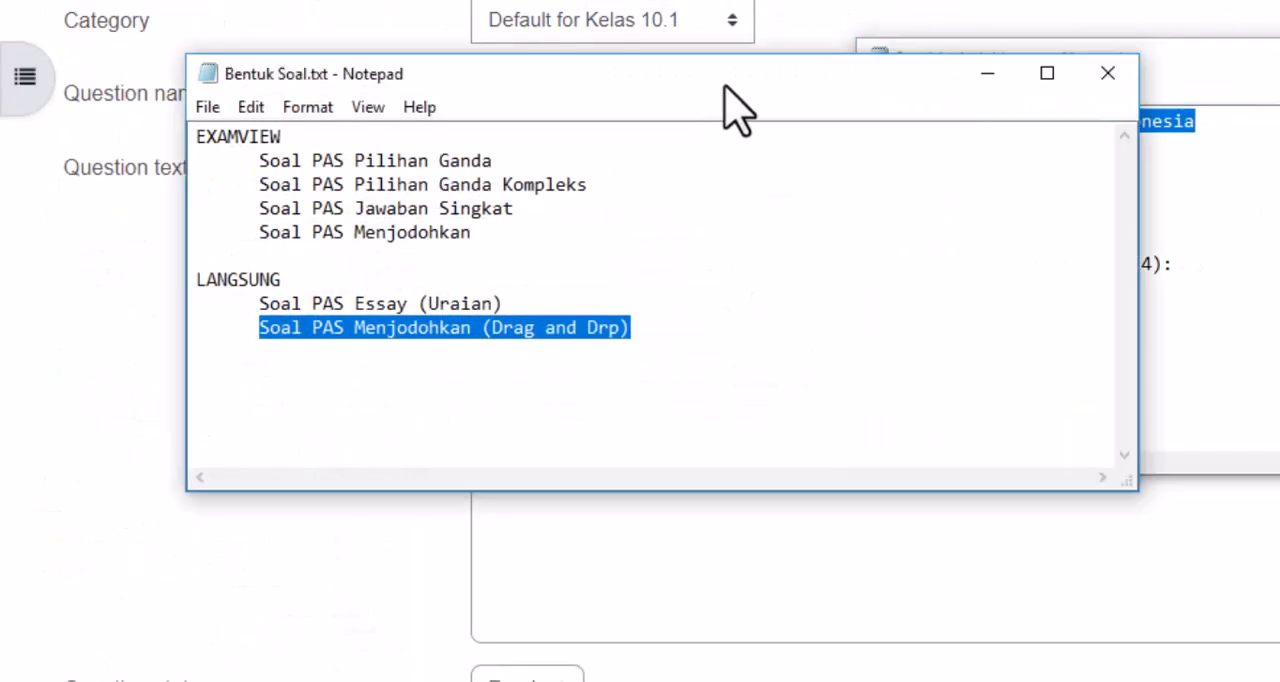
left_click(987, 73)
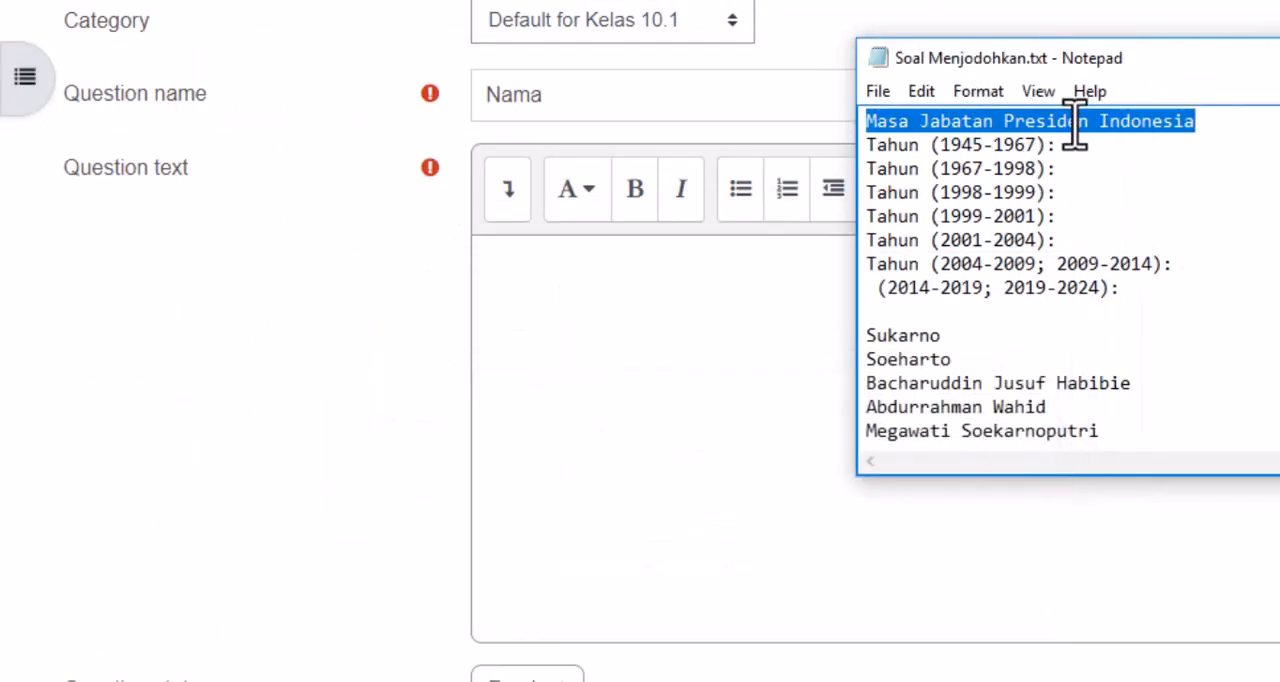
right_click(1074, 130)
left_click(1120, 205)
left_click_drag(634, 94, 455, 105)
key("ctrl+v")
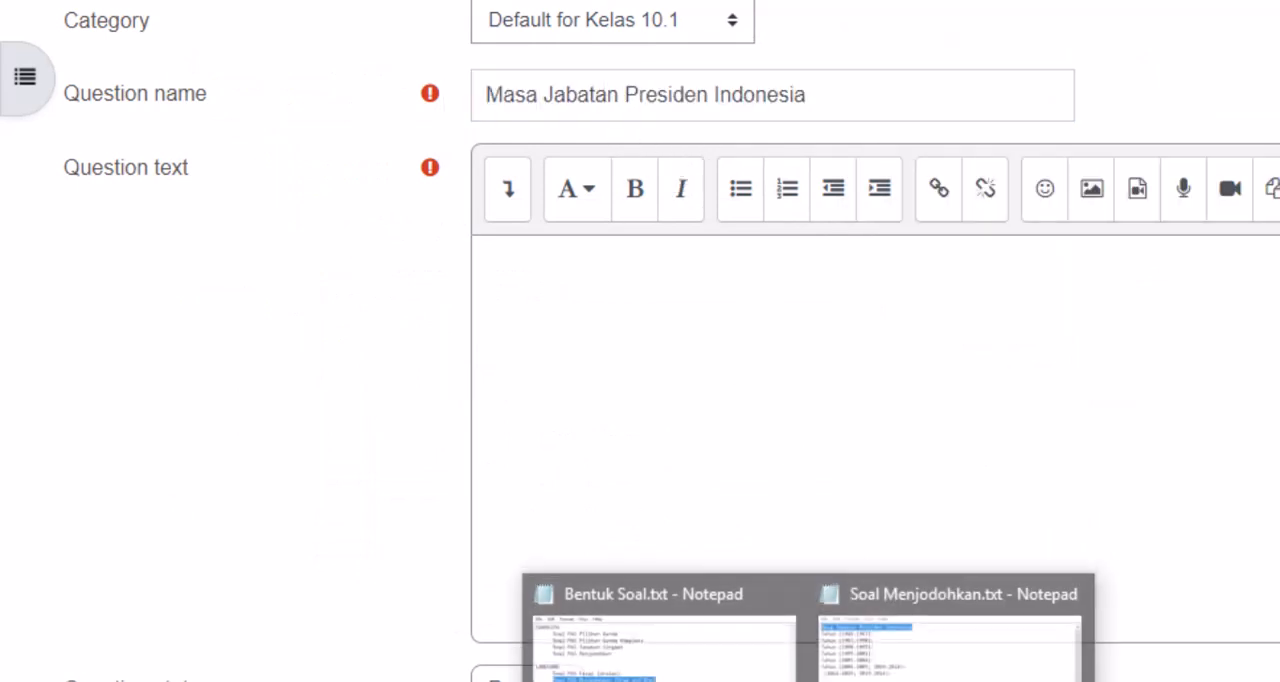
- Copy the title and all the year lines from Soal Menjodohkan.txt in Notepad into the question text
left_click(900, 650)
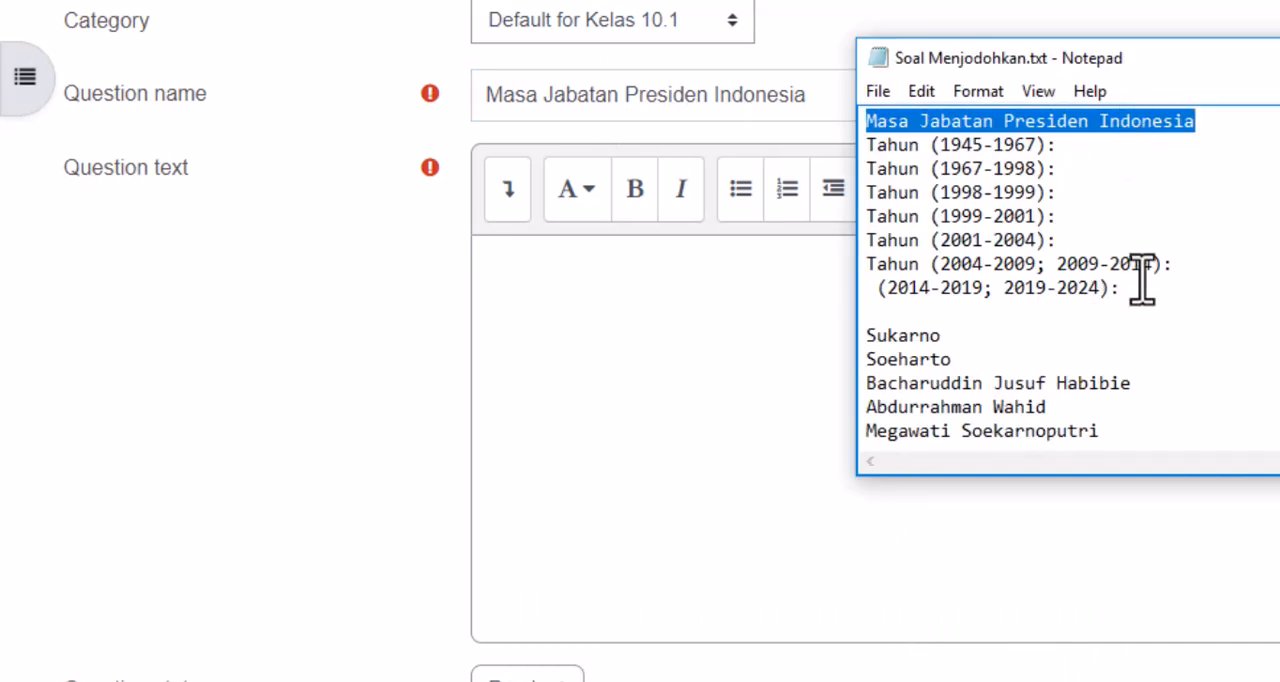
left_click_drag(1143, 288, 843, 122)
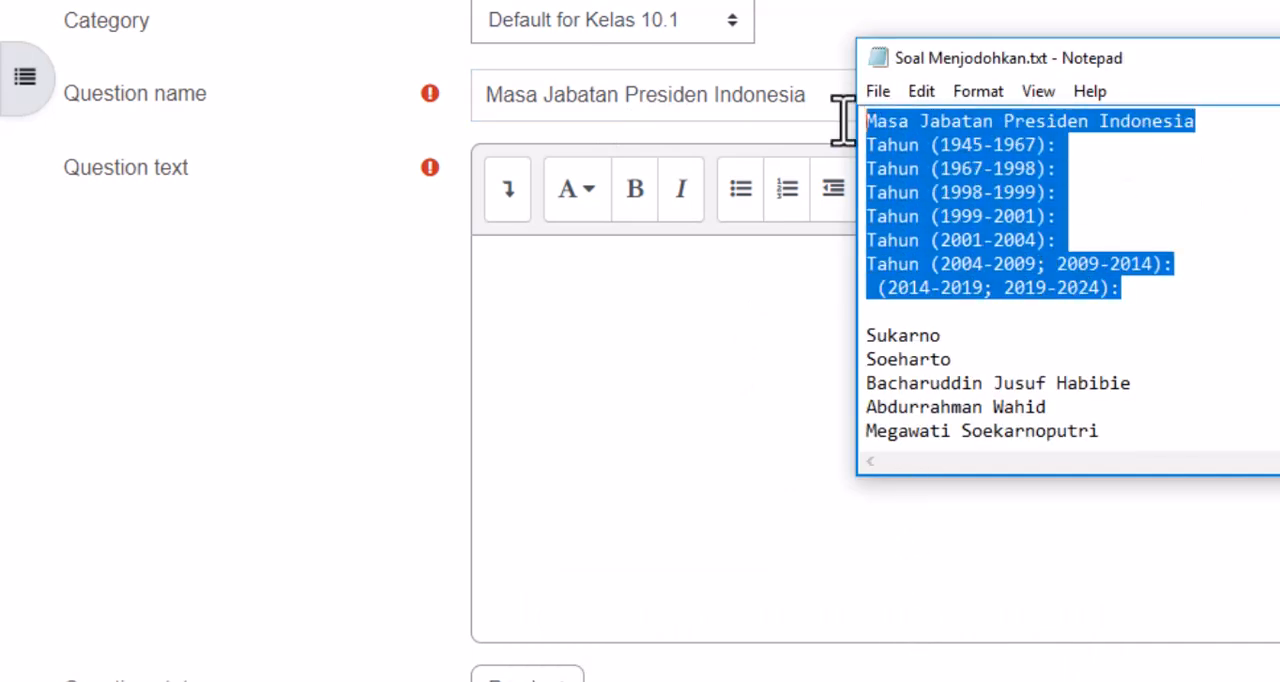
right_click(960, 150)
left_click(1030, 232)
left_click(679, 365)
key("ctrl+v")
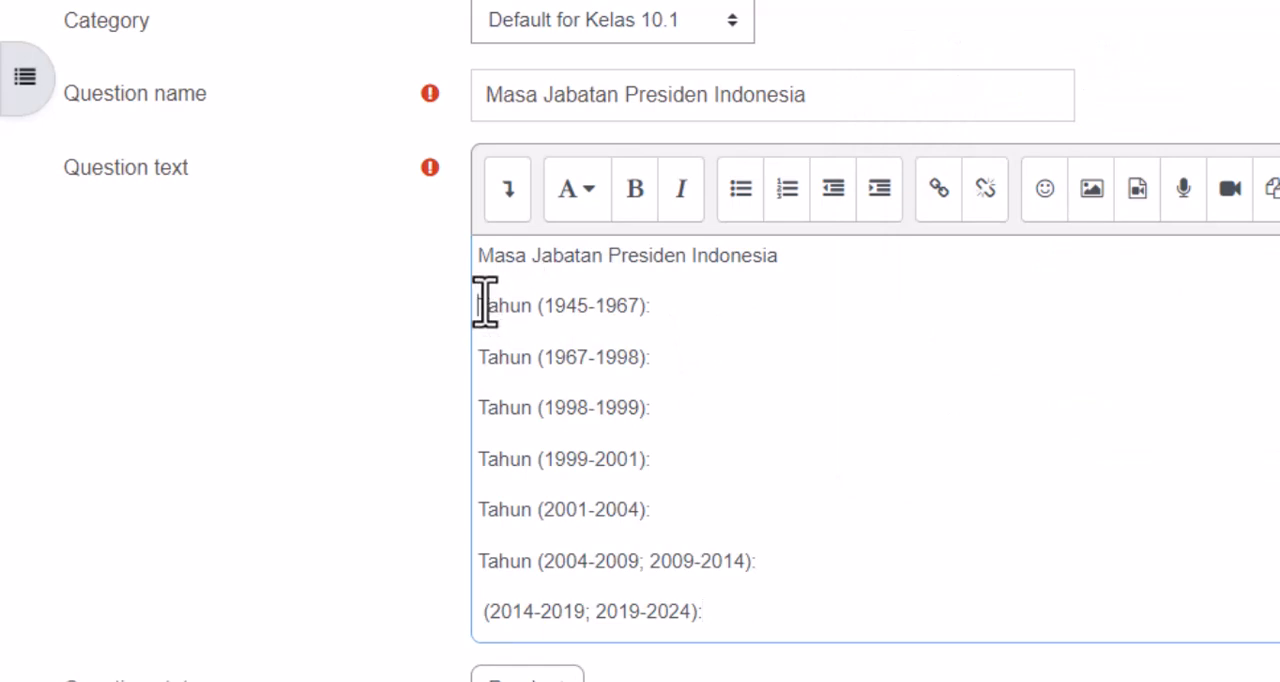
- Turn the year lines into a numbered list and extend the title line with "yang benar adalah"
left_click_drag(478, 305, 710, 605)
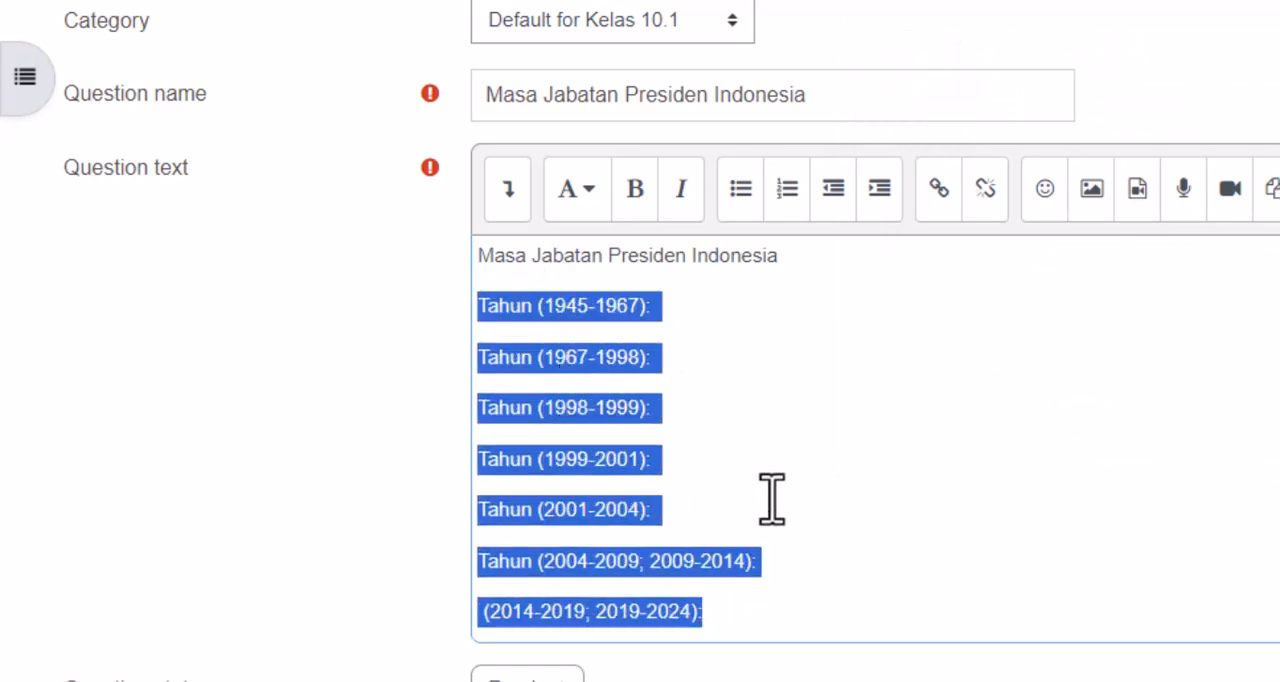
left_click(788, 190)
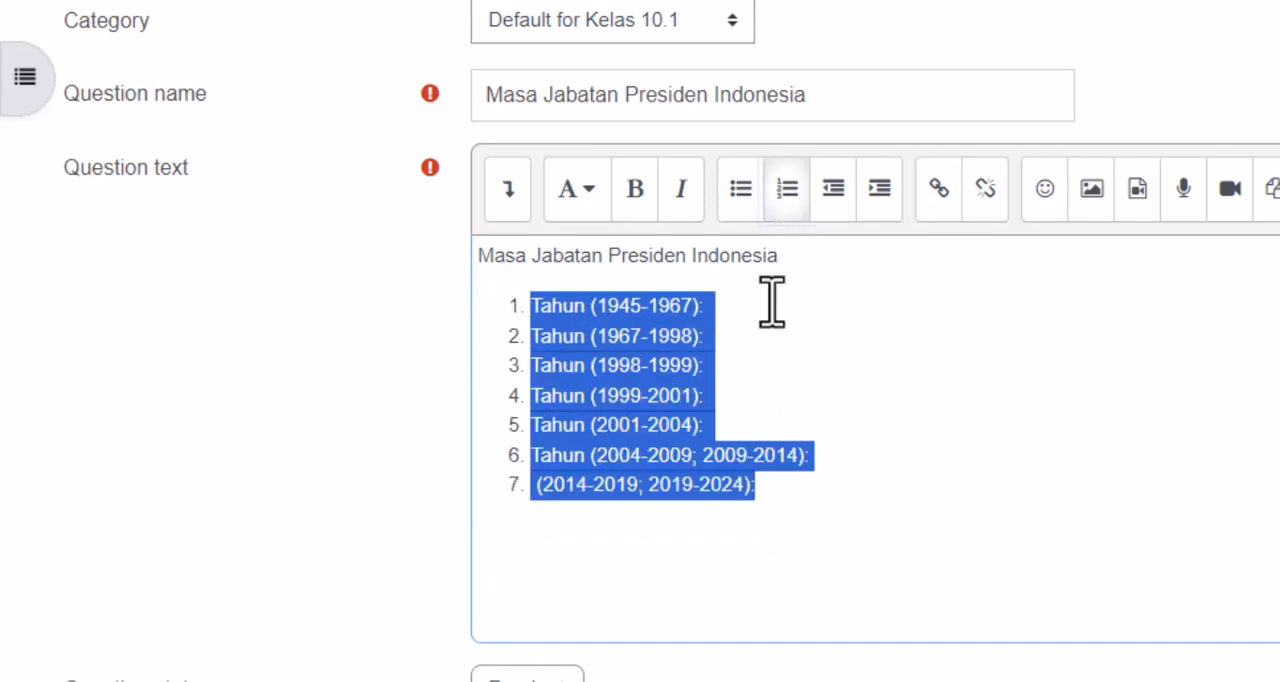
left_click(838, 457)
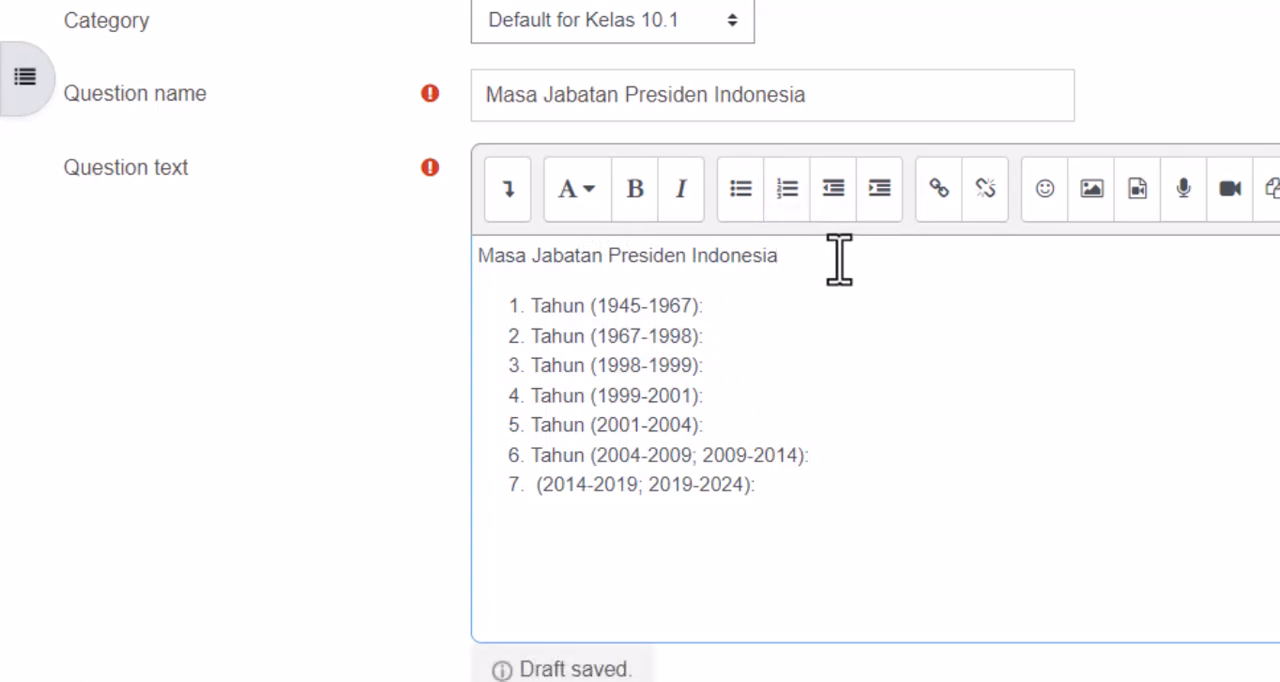
type("ng benar adalah")
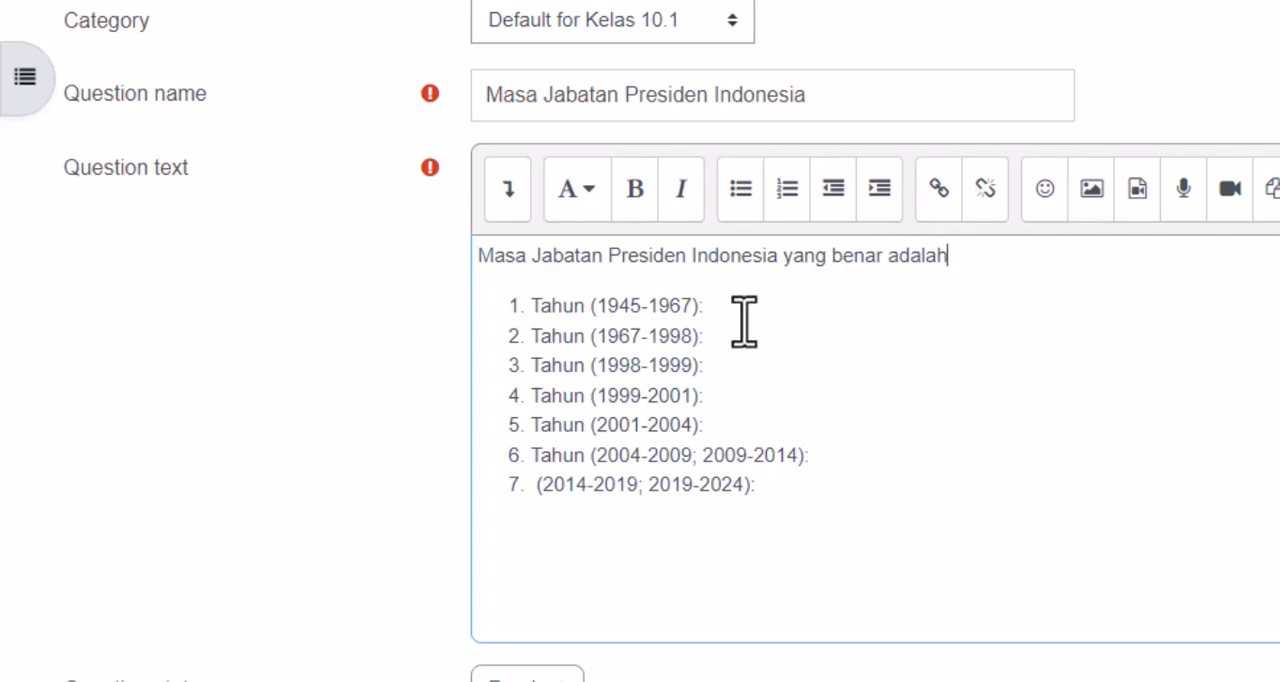
- Fill in the answer of Choice [[1]] with Sukarno, copied from Soal Menjodohkan.txt in Notepad
scroll(744, 320, "down", 10)
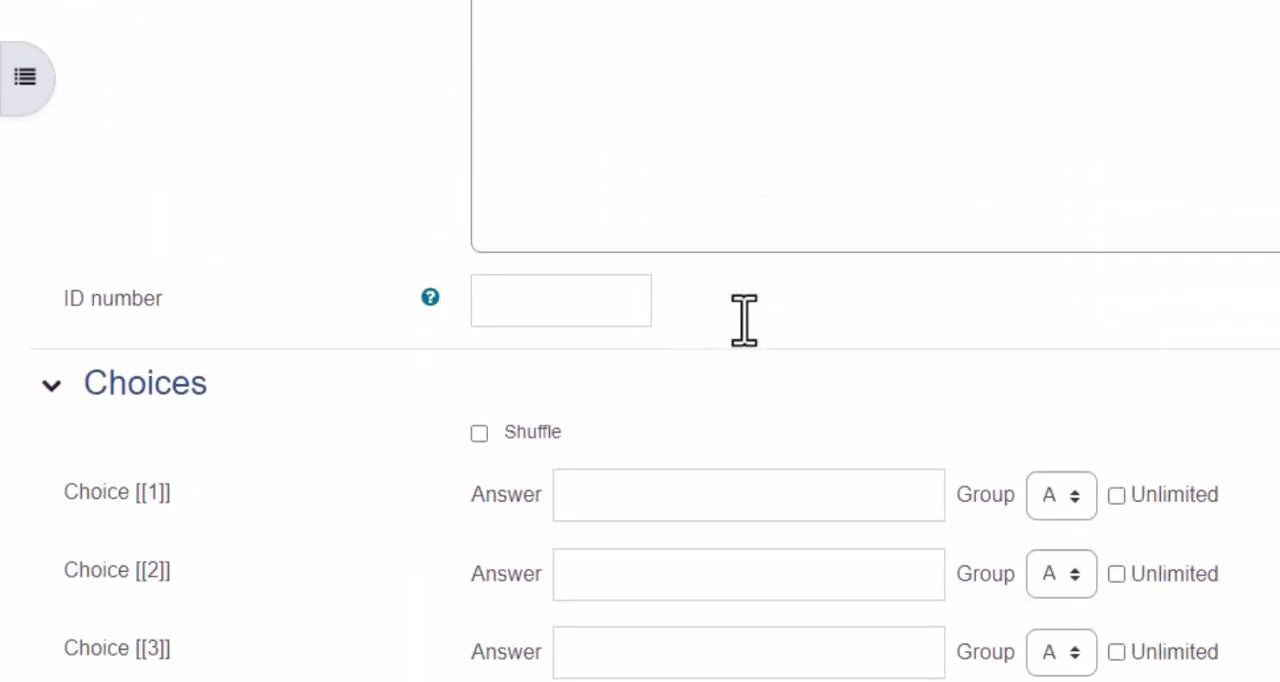
scroll(744, 320, "down", 4)
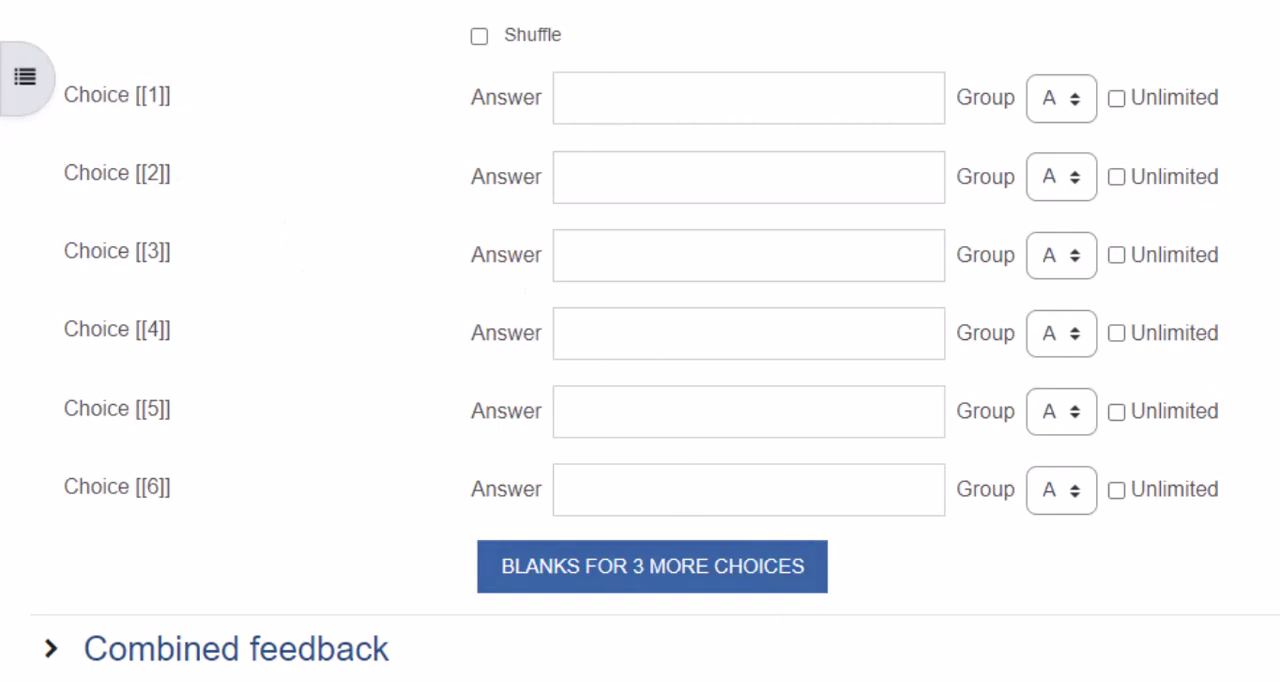
mouse_move(808, 680)
left_click(945, 625)
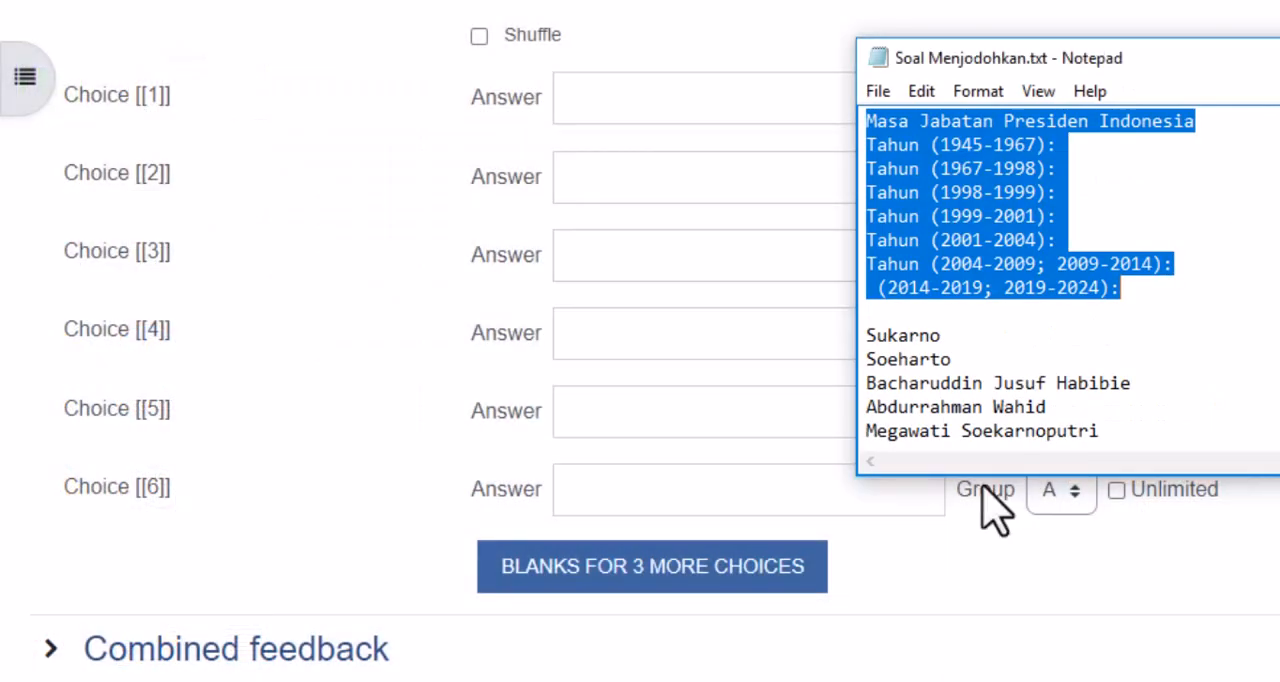
left_click_drag(941, 336, 866, 336)
right_click(902, 336)
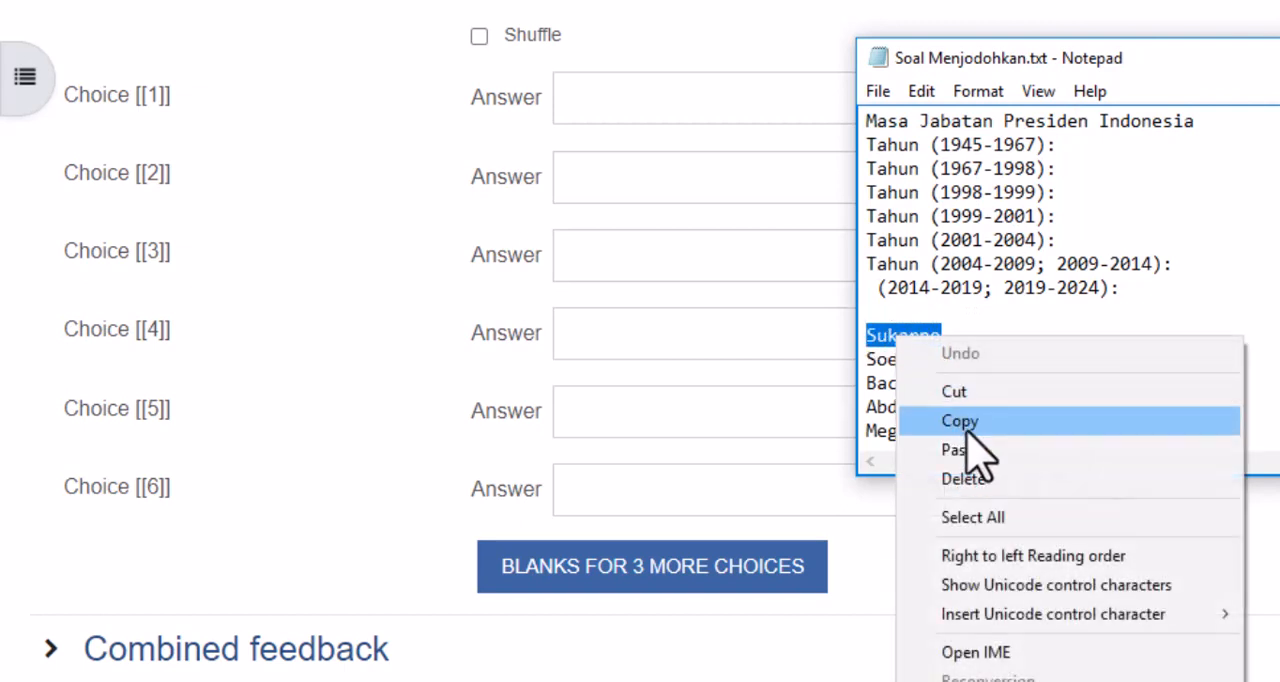
left_click(945, 420)
left_click(666, 108)
right_click(666, 108)
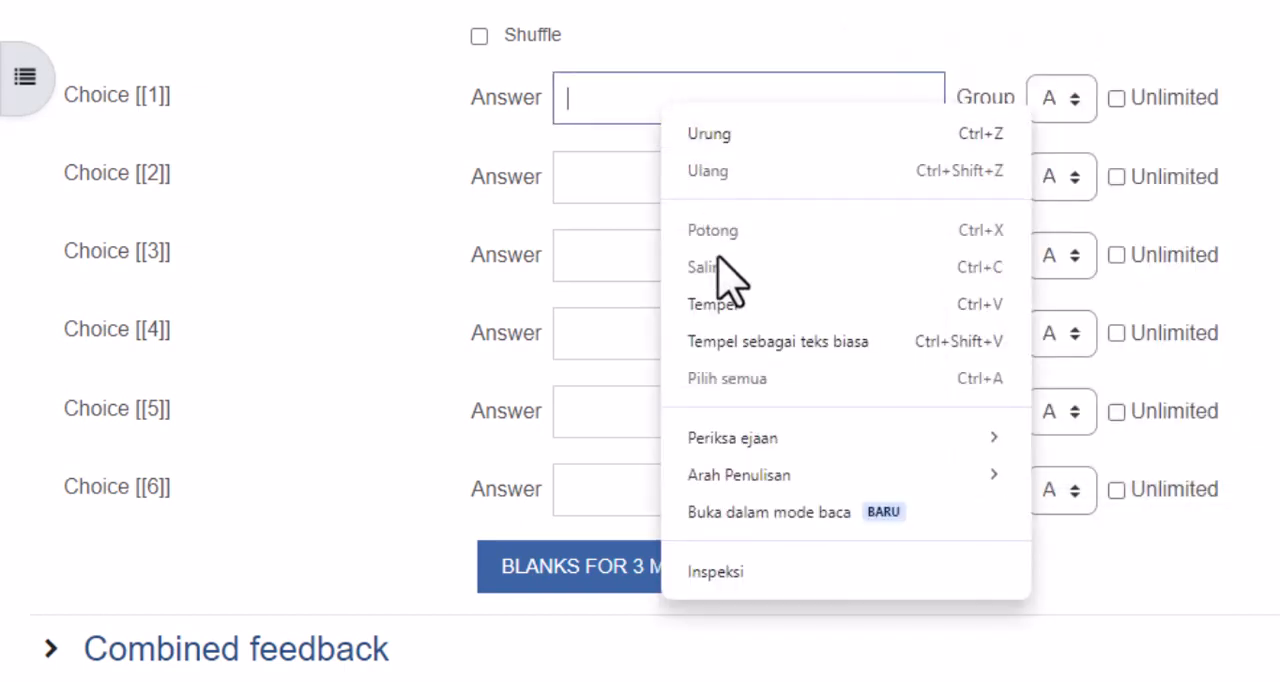
left_click(735, 316)
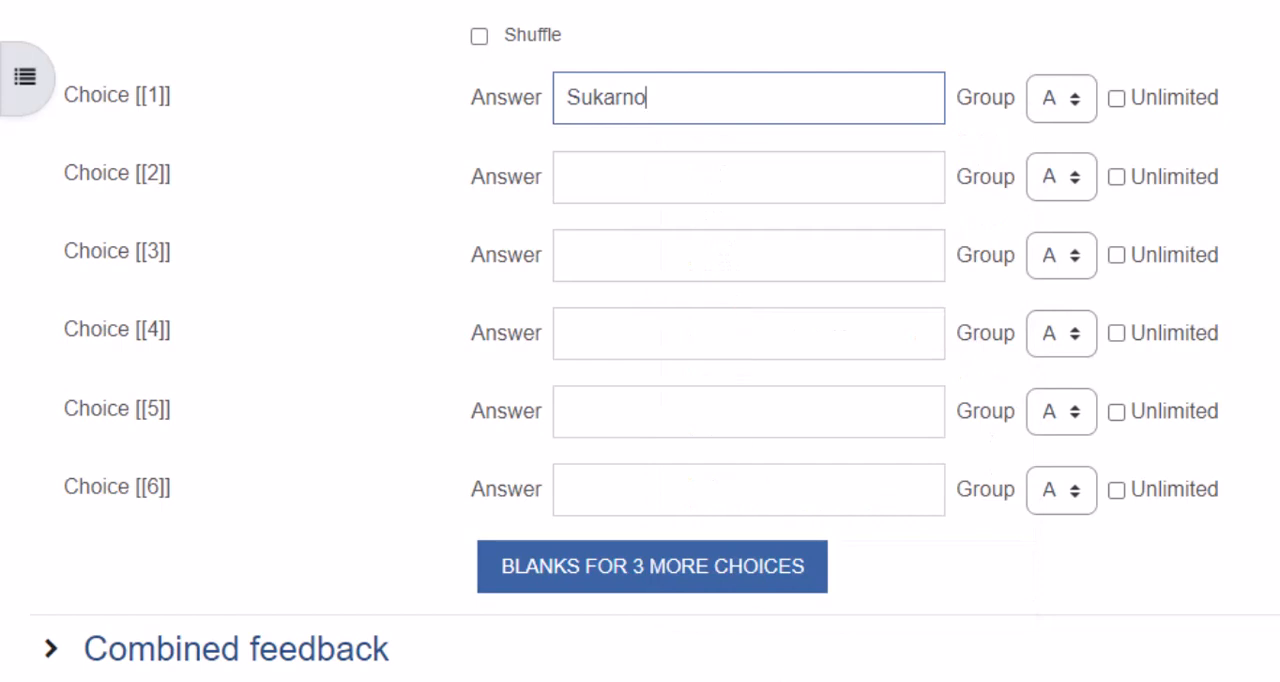
- Fill in the answer of Choice [[2]] with Soeharto, copied from Soal Menjodohkan.txt in Notepad
left_click(811, 681)
left_click(905, 677)
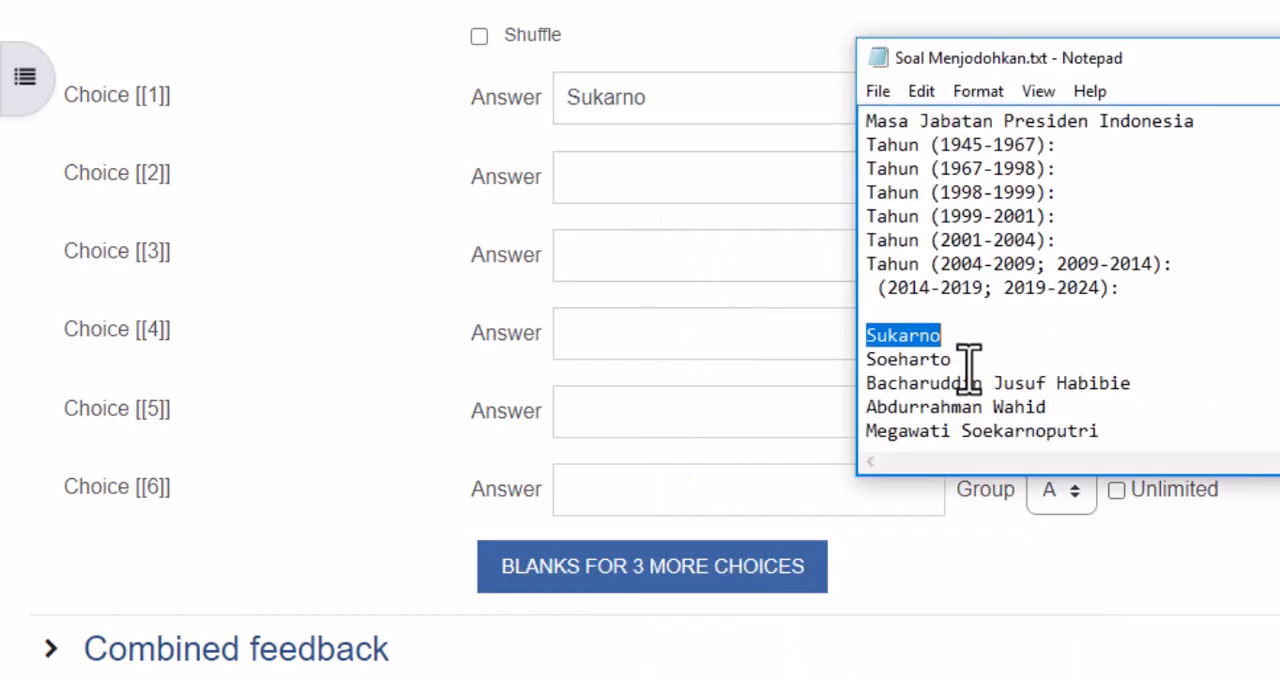
left_click_drag(968, 365, 826, 357)
left_click_drag(966, 362, 878, 360)
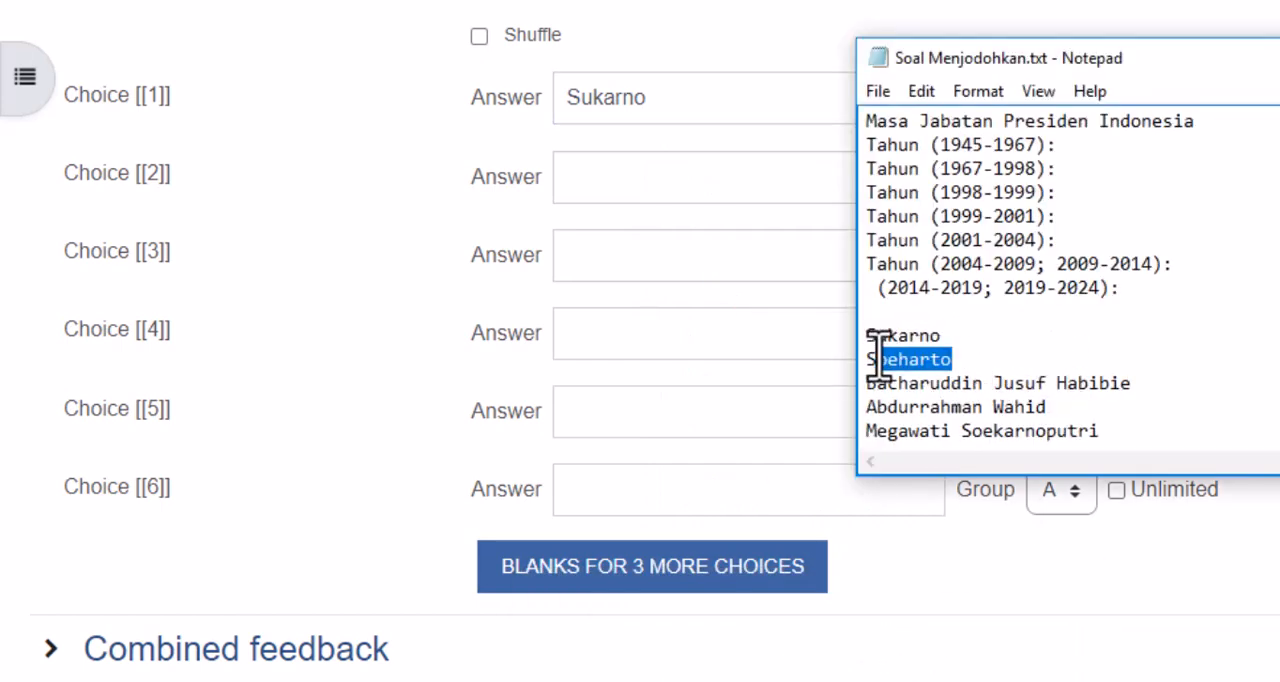
left_click(643, 178)
right_click(643, 173)
left_click(690, 370)
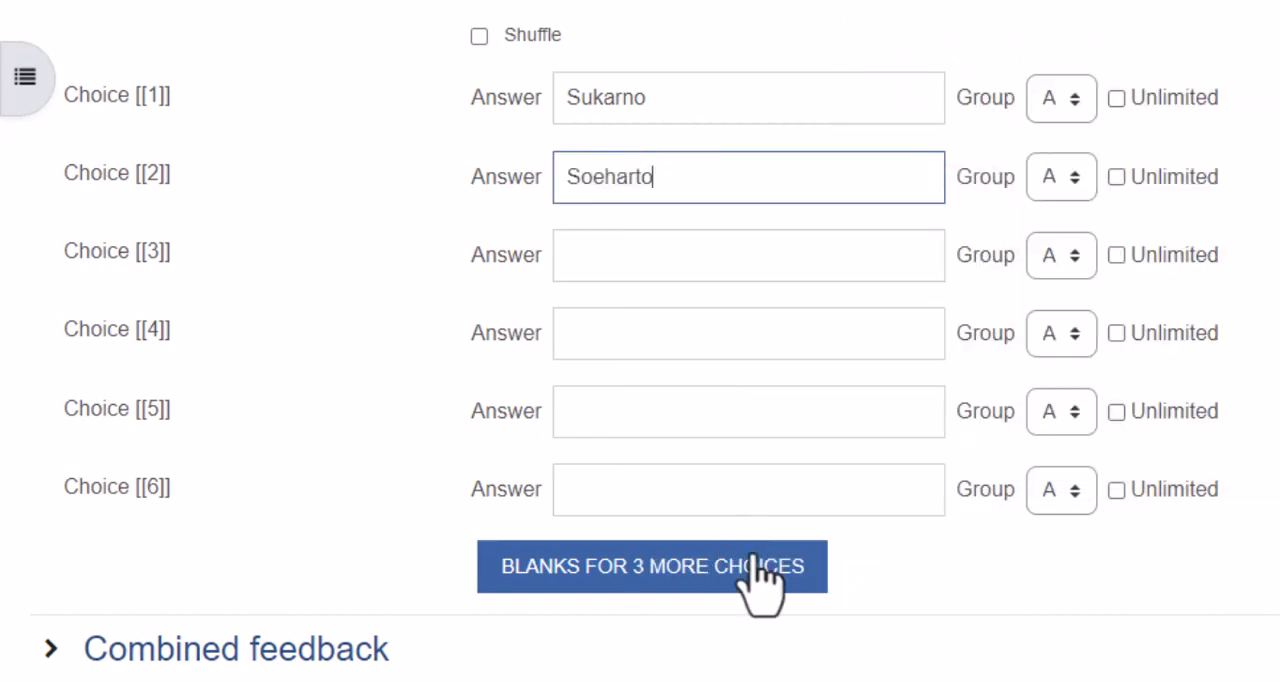
- Fill in the answer of Choice [[3]] with Bacharuddin Jusuf Habibie, copied from Soal Menjodohkan.txt in Notepad
mouse_move(1075, 655)
left_click(1066, 632)
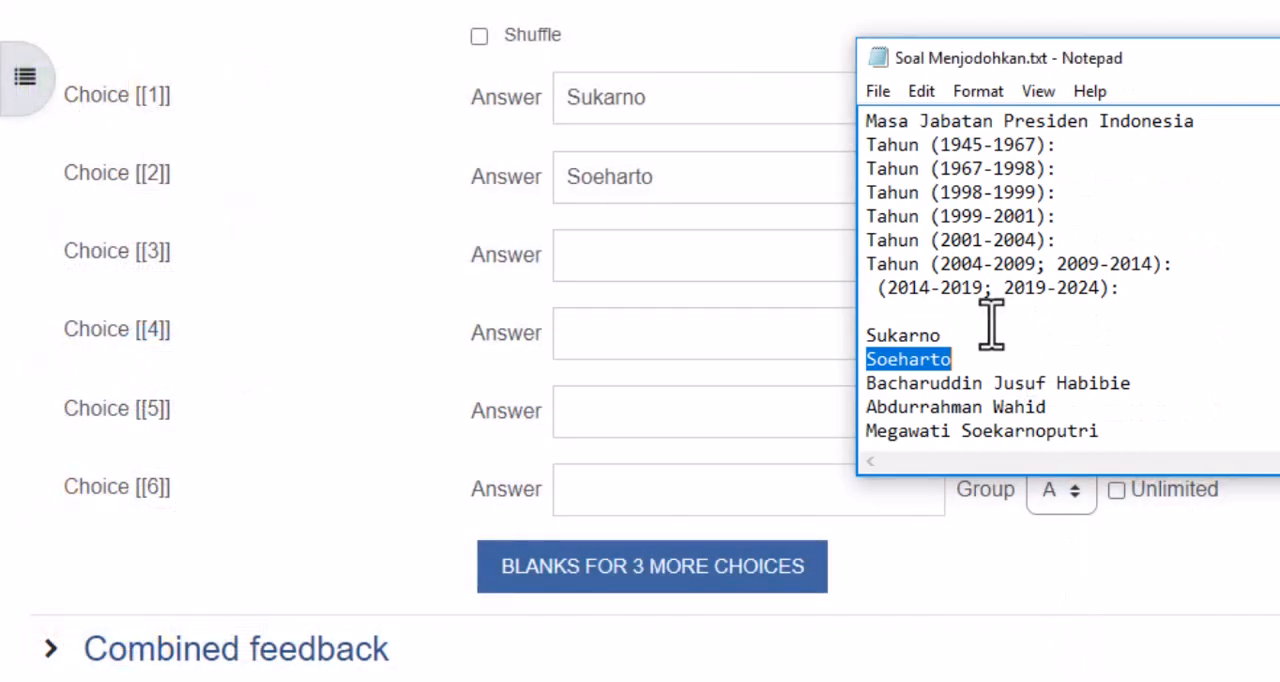
left_click_drag(1131, 390, 866, 395)
left_click(698, 255)
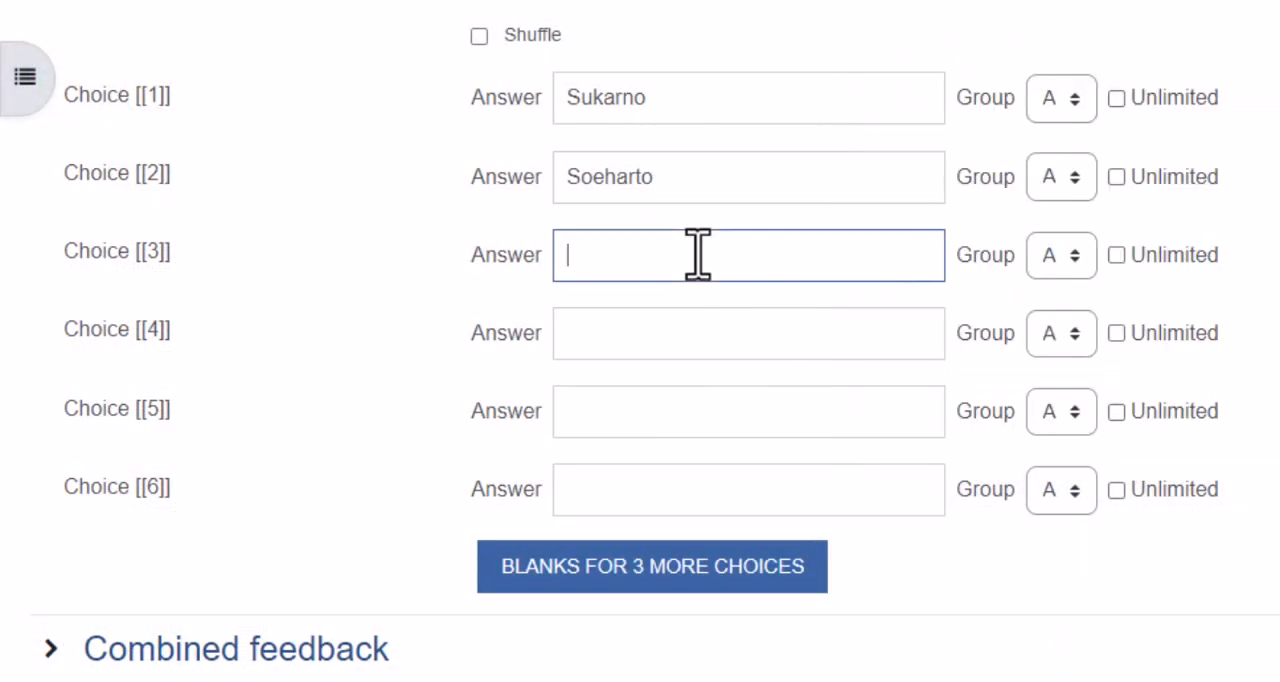
key("ctrl+v")
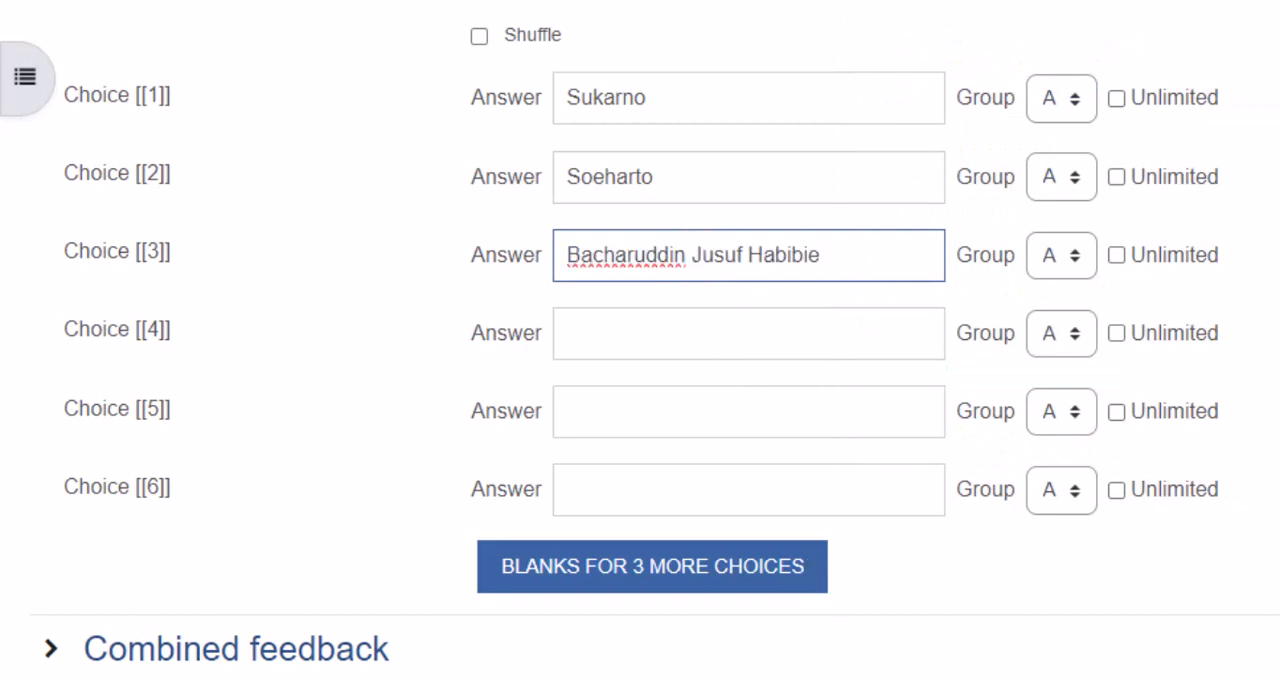
- Fill in the answer of Choice [[4]] with Abdurrahman Wahid, copied from Soal Menjodohkan.txt in Notepad
left_click(968, 676)
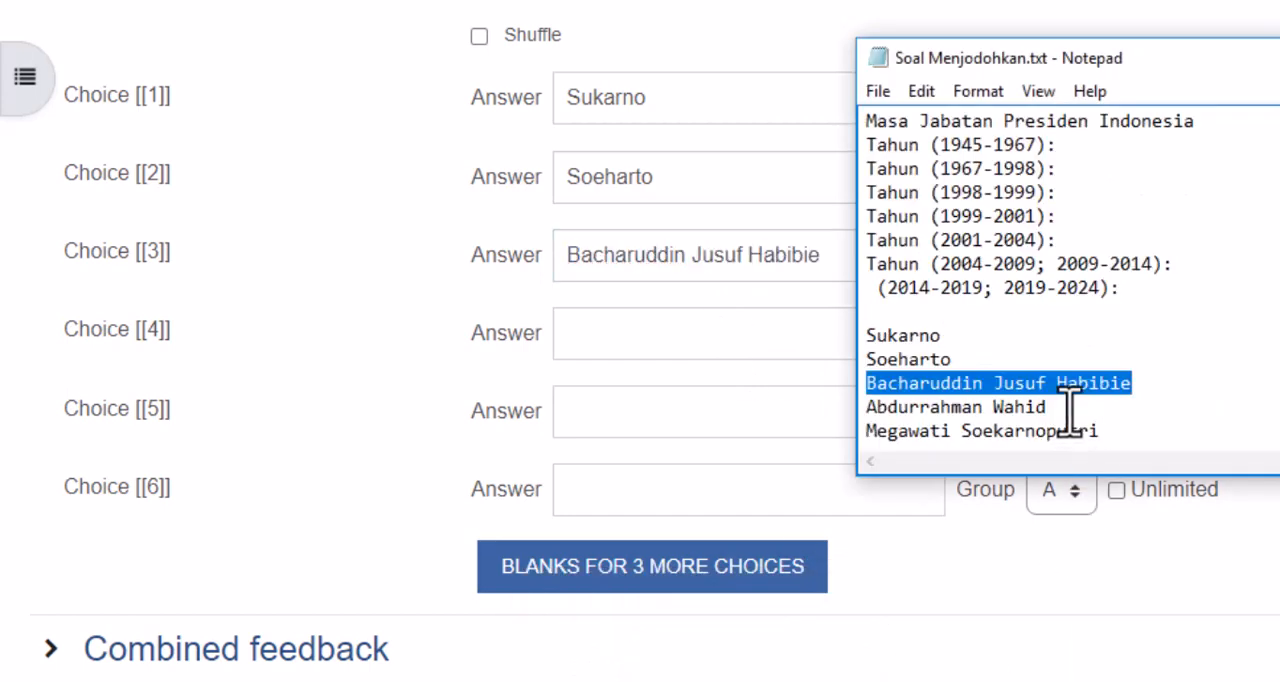
left_click_drag(1046, 407, 857, 410)
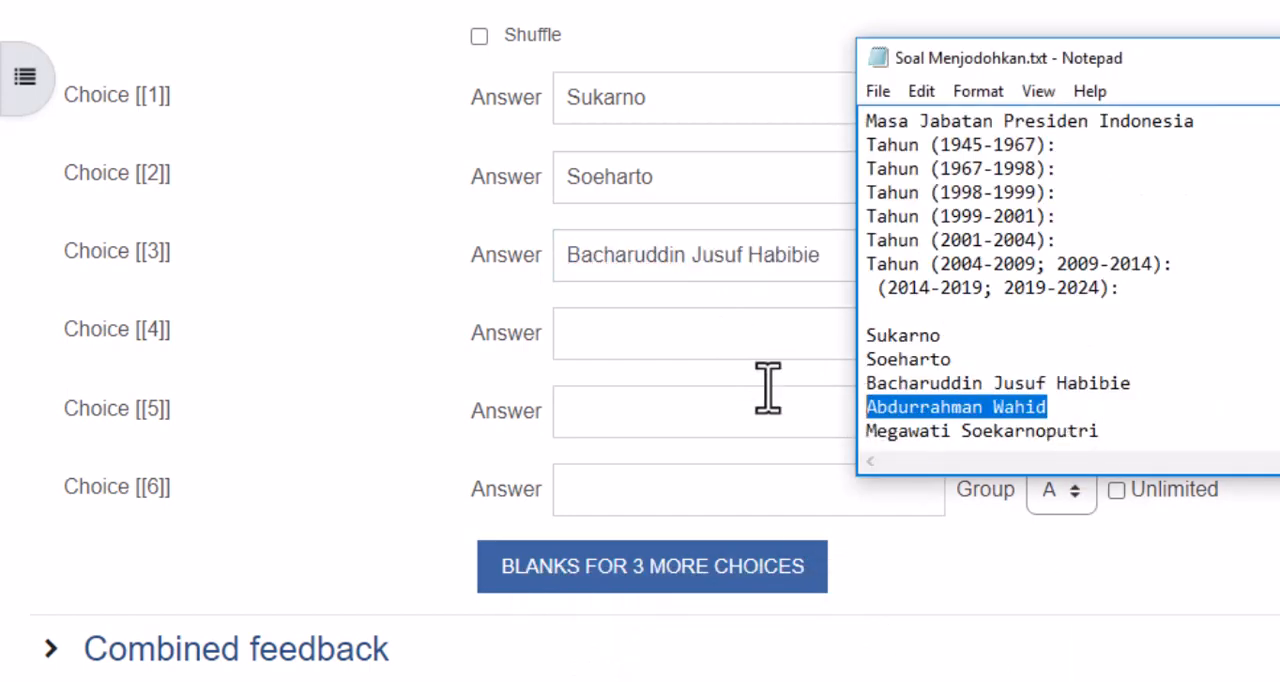
left_click(748, 320)
key("ctrl+v")
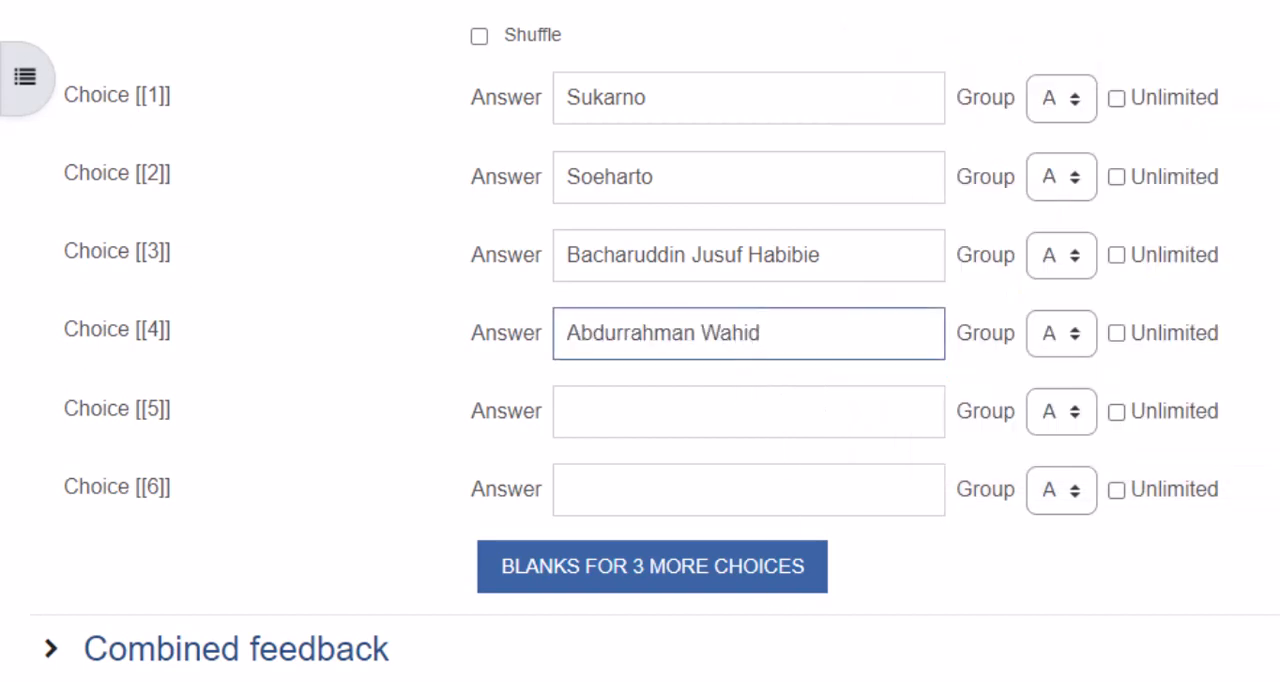
- Fill in the answer of Choice [[5]] with Megawati Soekarnoputri, copied from Soal Menjodohkan.txt in Notepad
left_click(905, 675)
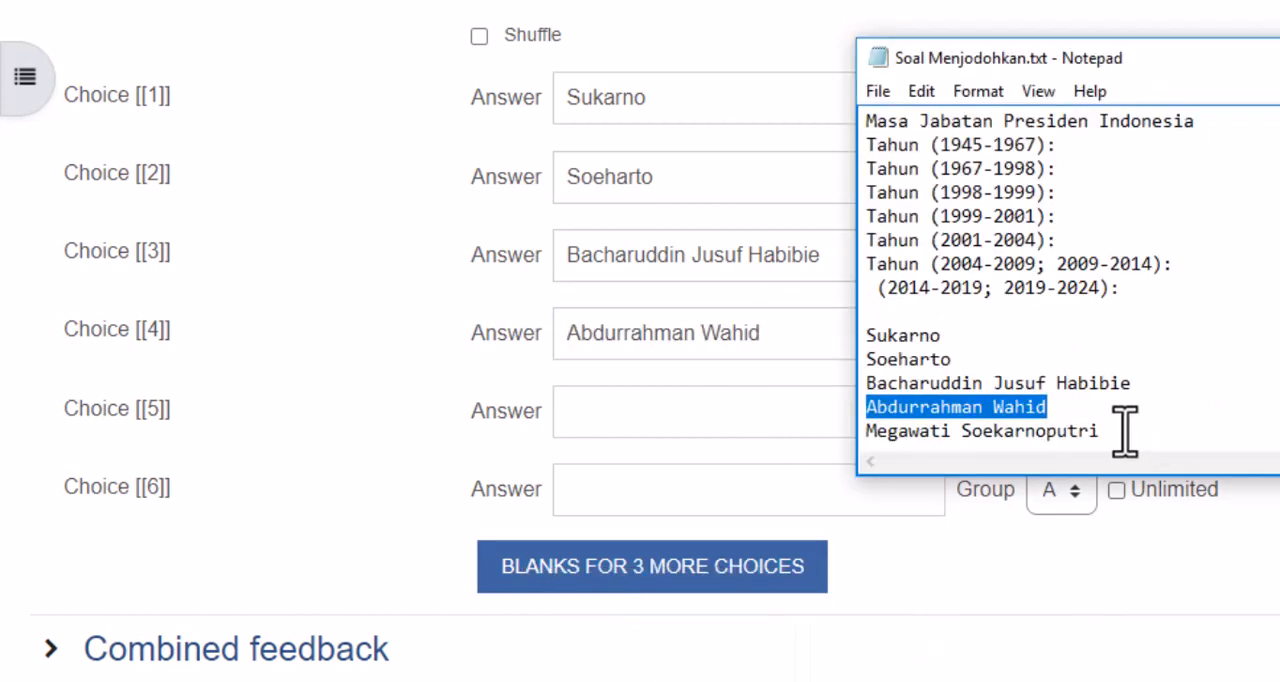
left_click_drag(1104, 431, 858, 437)
key("ctrl+c")
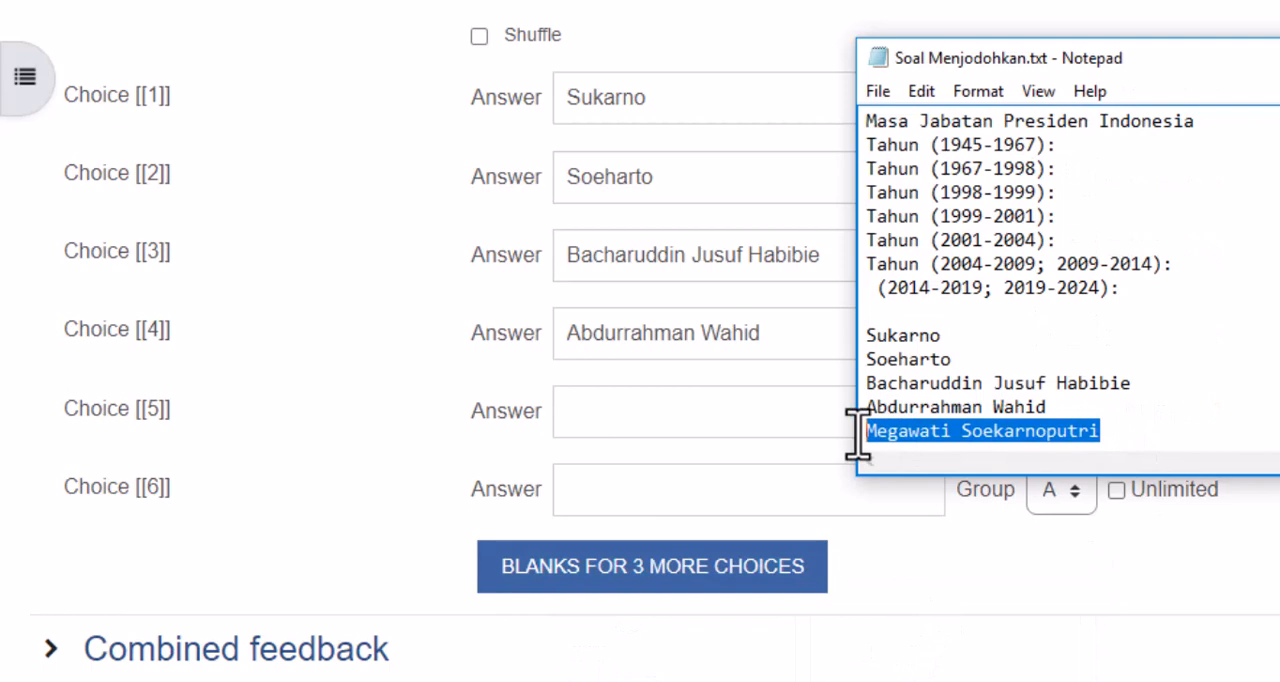
left_click(707, 392)
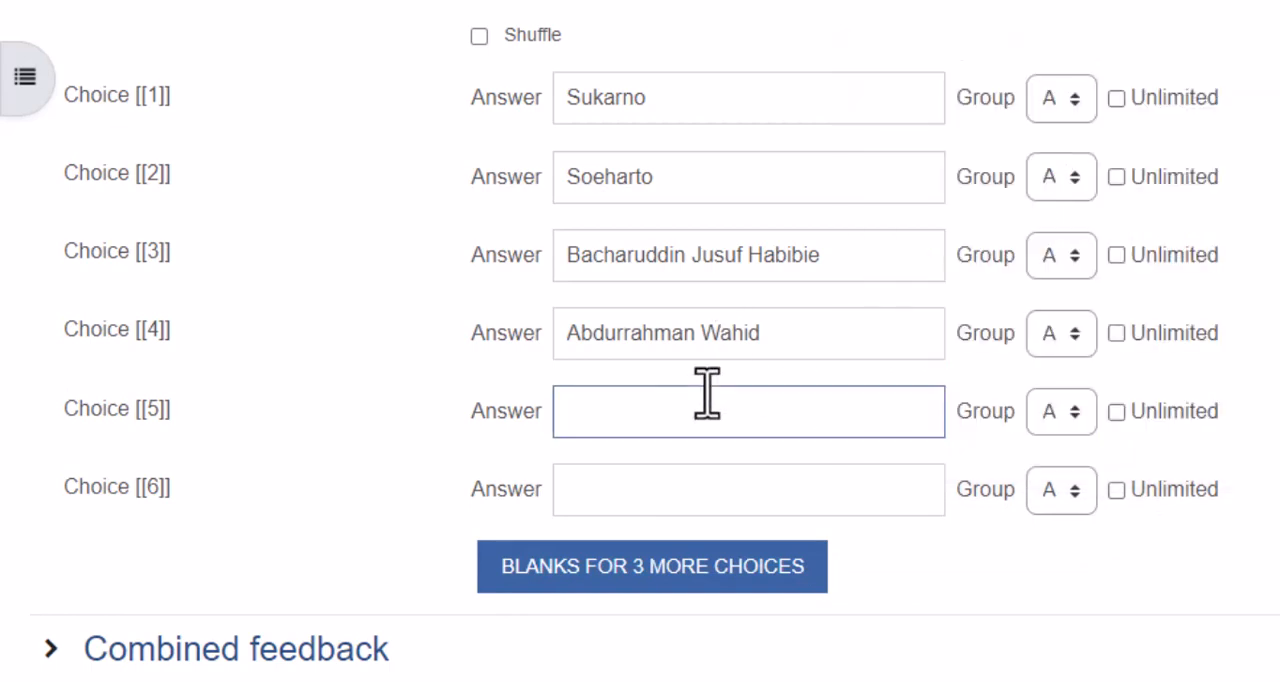
key("ctrl+v")
- Fill in the answer of Choice [[6]] with Susilo Bambang Yudhoyono, copied from Soal Menjodohkan.txt in Notepad
scroll(705, 391, "down", 2)
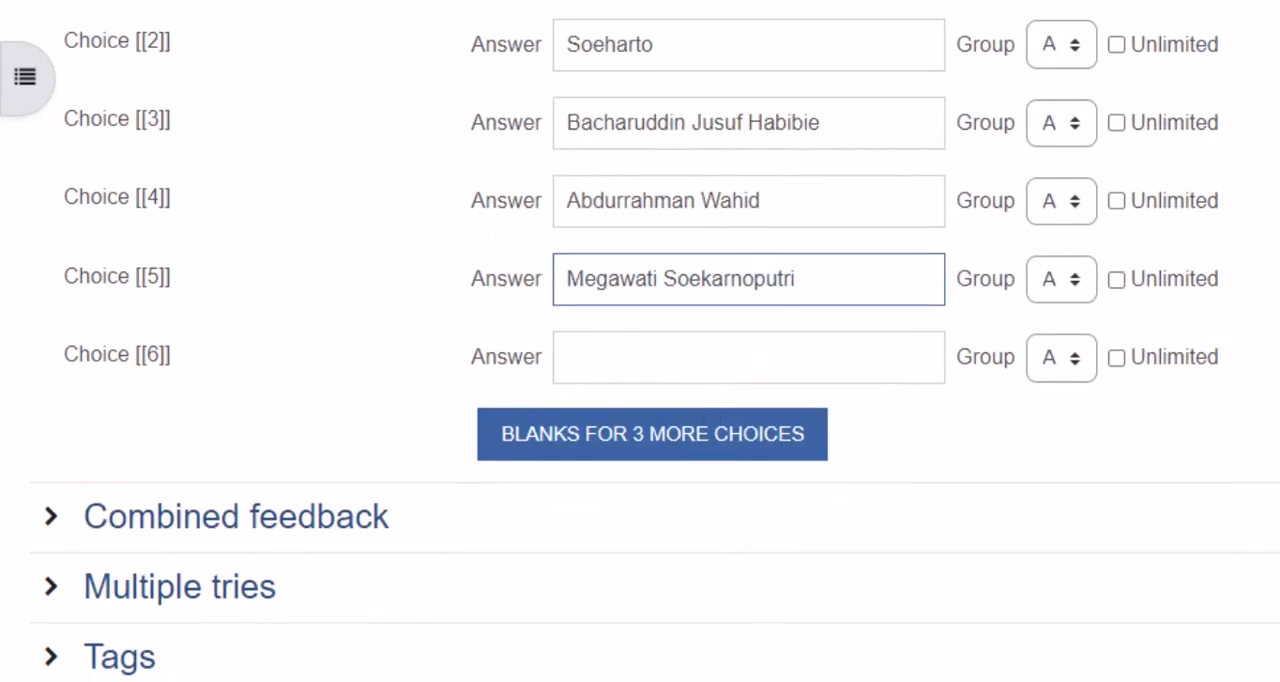
left_click(945, 620)
scroll(1088, 404, "down", 1)
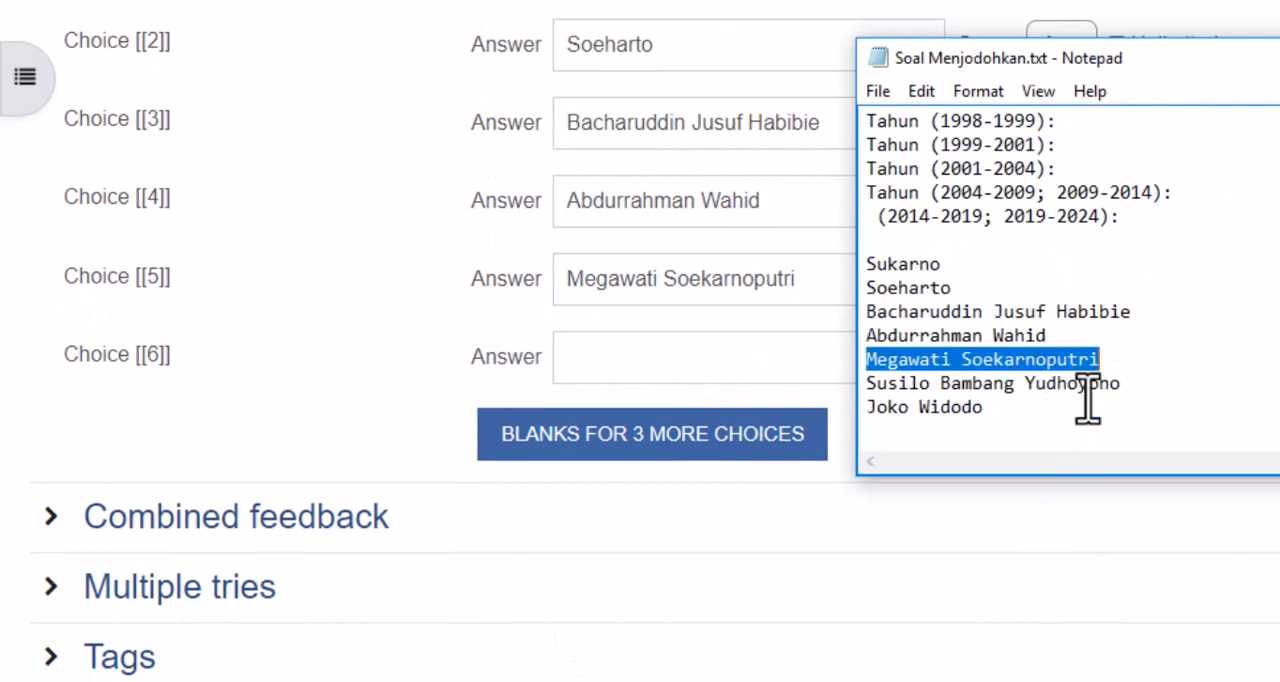
left_click_drag(1120, 383, 905, 383)
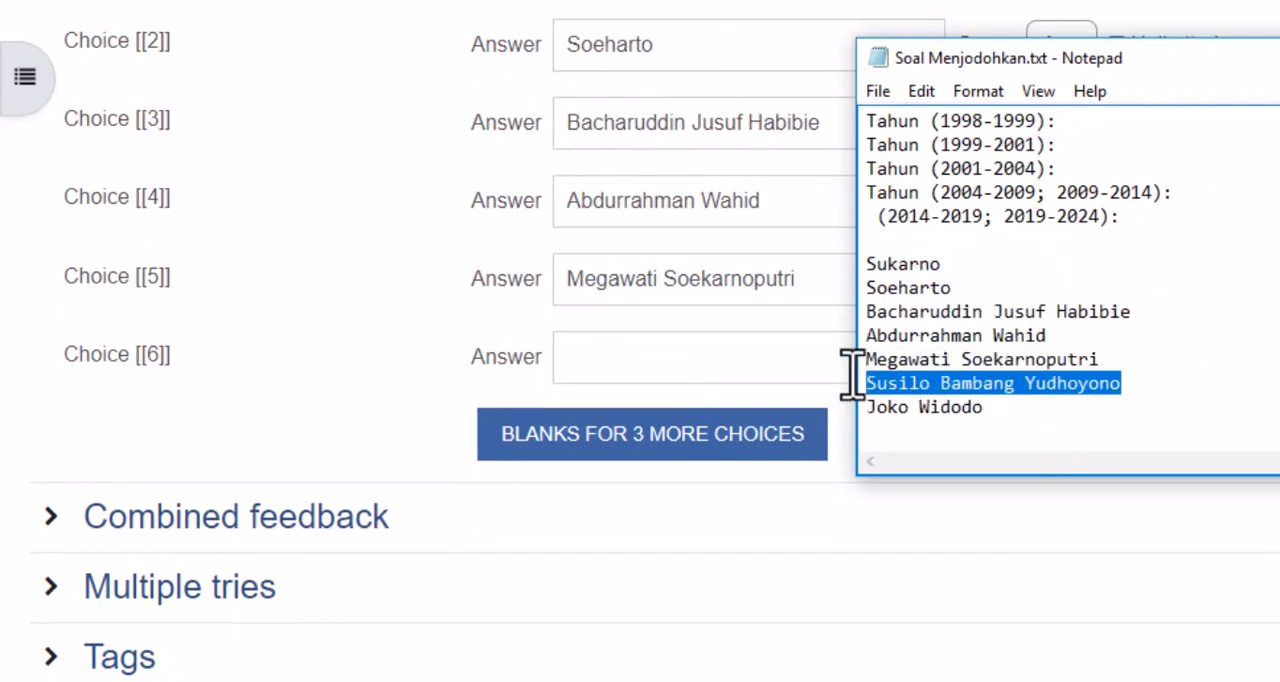
left_click(752, 368)
type("Susilo Bambang Yudhoyono")
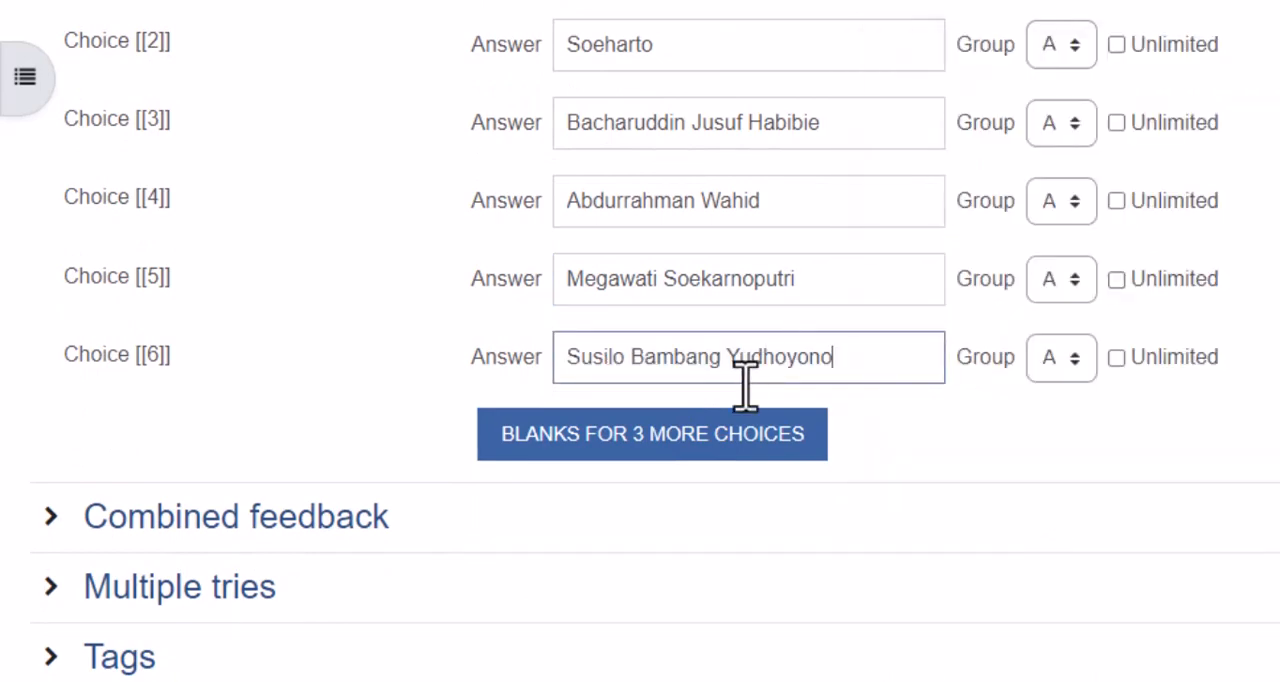
- Add three more blank choices below Choice [[6]]
scroll(660, 367, "up", 1)
scroll(620, 380, "up", 1)
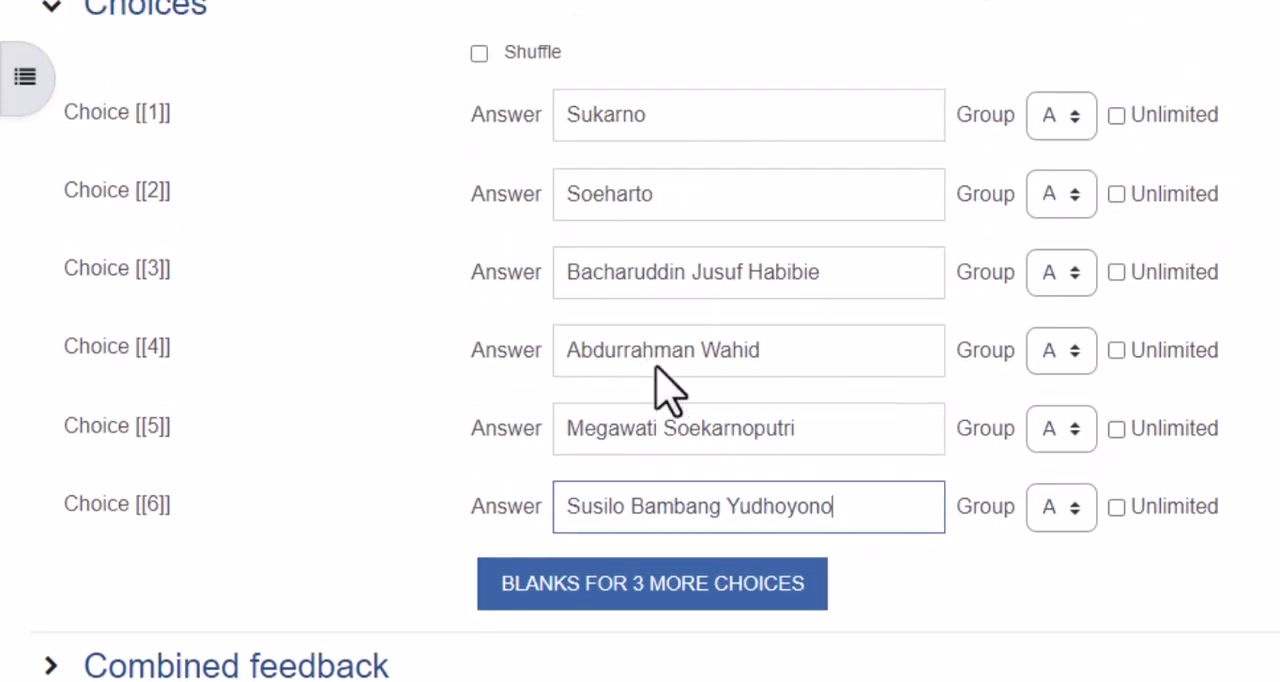
scroll(660, 389, "down", 3)
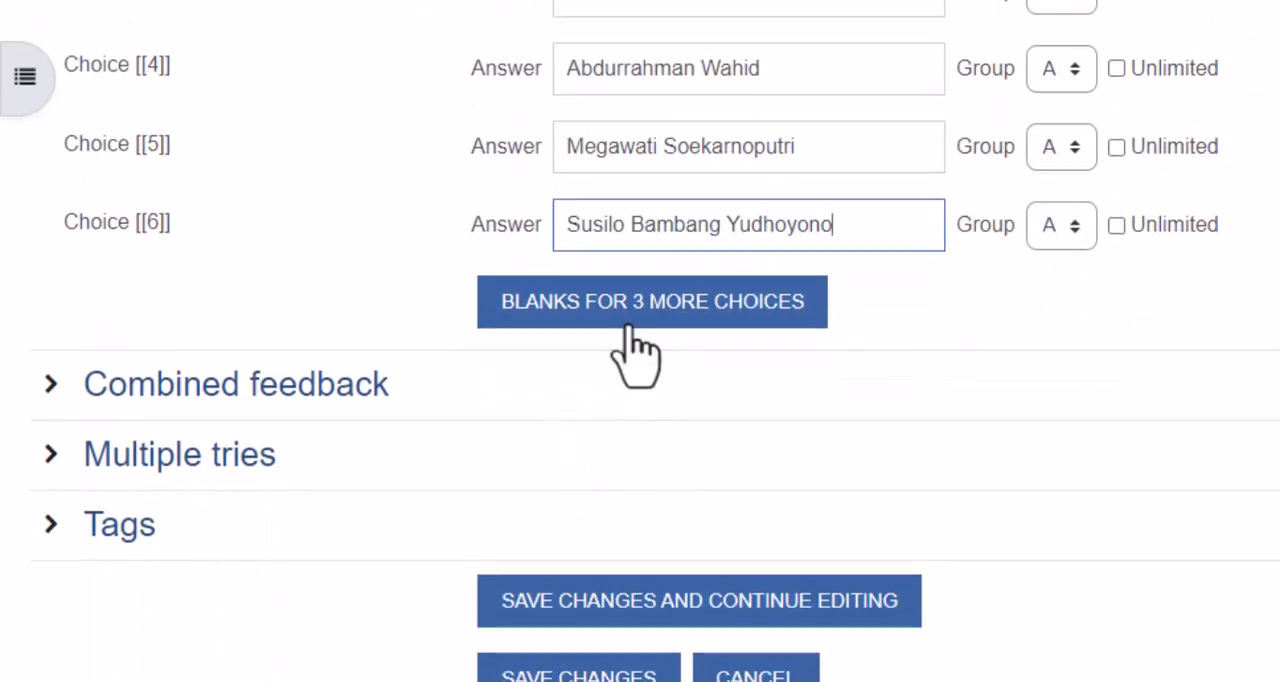
left_click(646, 300)
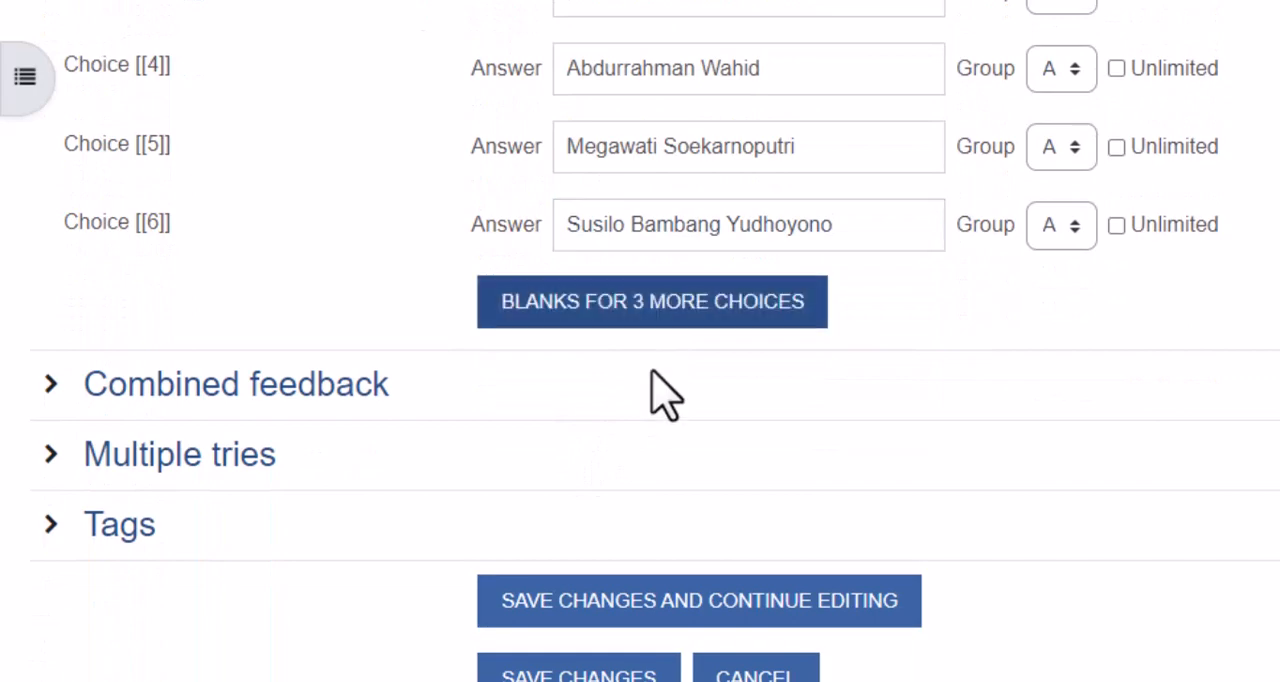
scroll(694, 380, "down", 5)
scroll(697, 355, "down", 10)
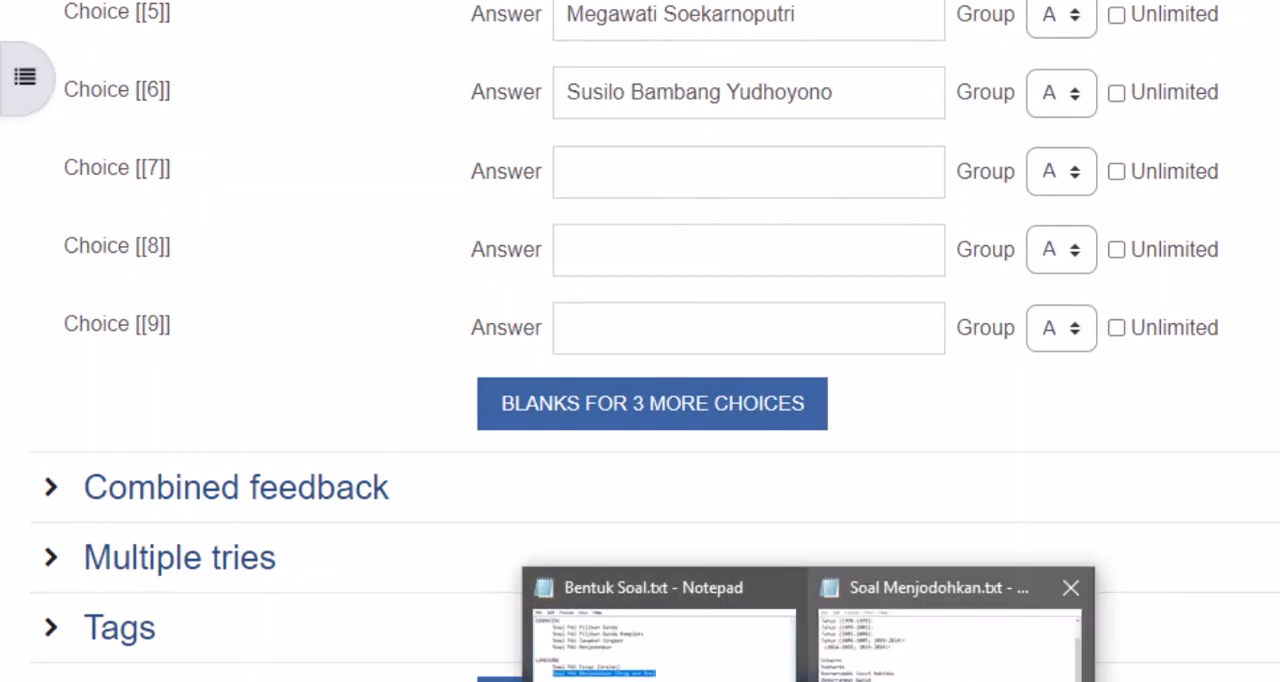
- Fill in the answer of Choice [[7]] with Joko Widodo, copied from Soal Menjodohkan.txt in Notepad
left_click(943, 625)
left_click_drag(985, 414, 848, 410)
key("ctrl+c")
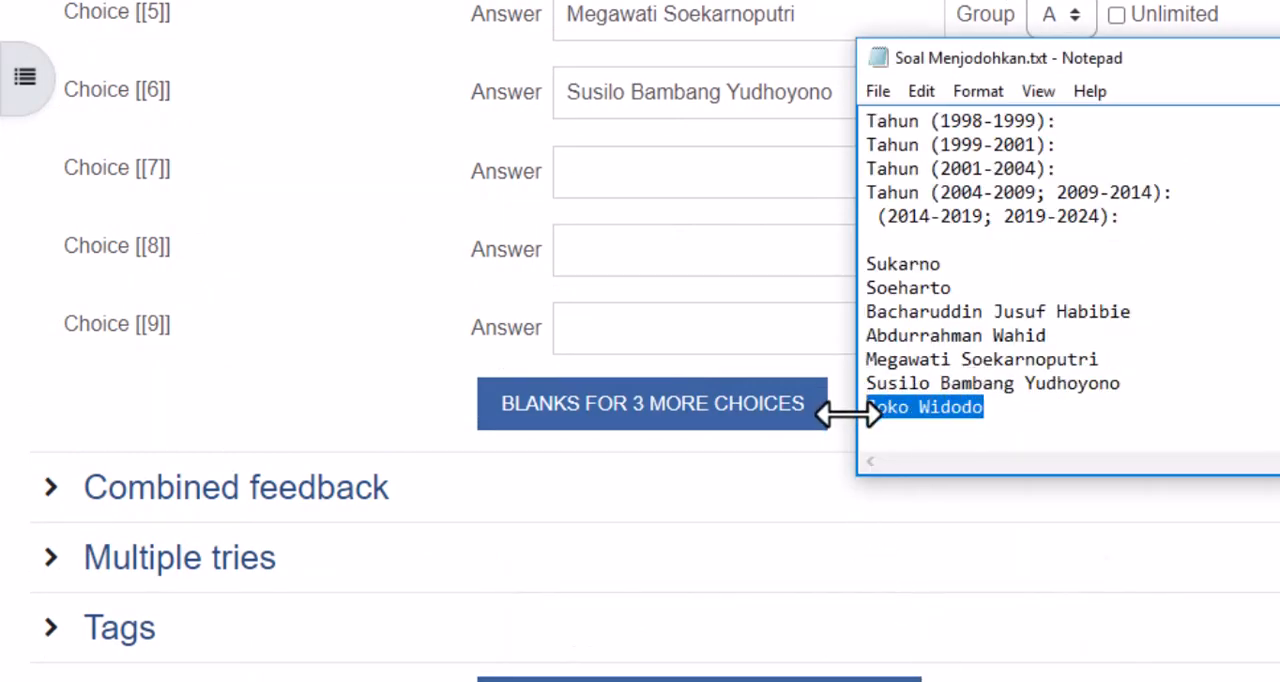
left_click(612, 171)
key("ctrl+v")
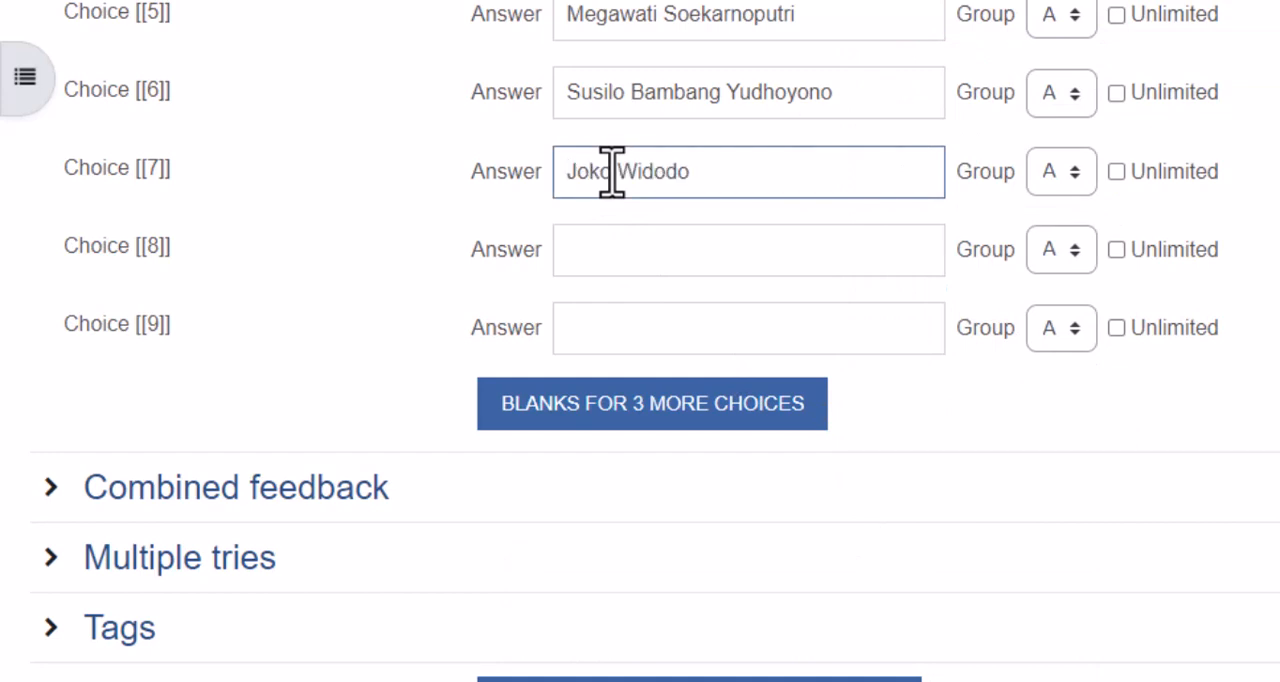
- Check the filled-in answers and enable Shuffle for the question's choices
scroll(612, 171, "up", 5)
scroll(617, 206, "down", 2)
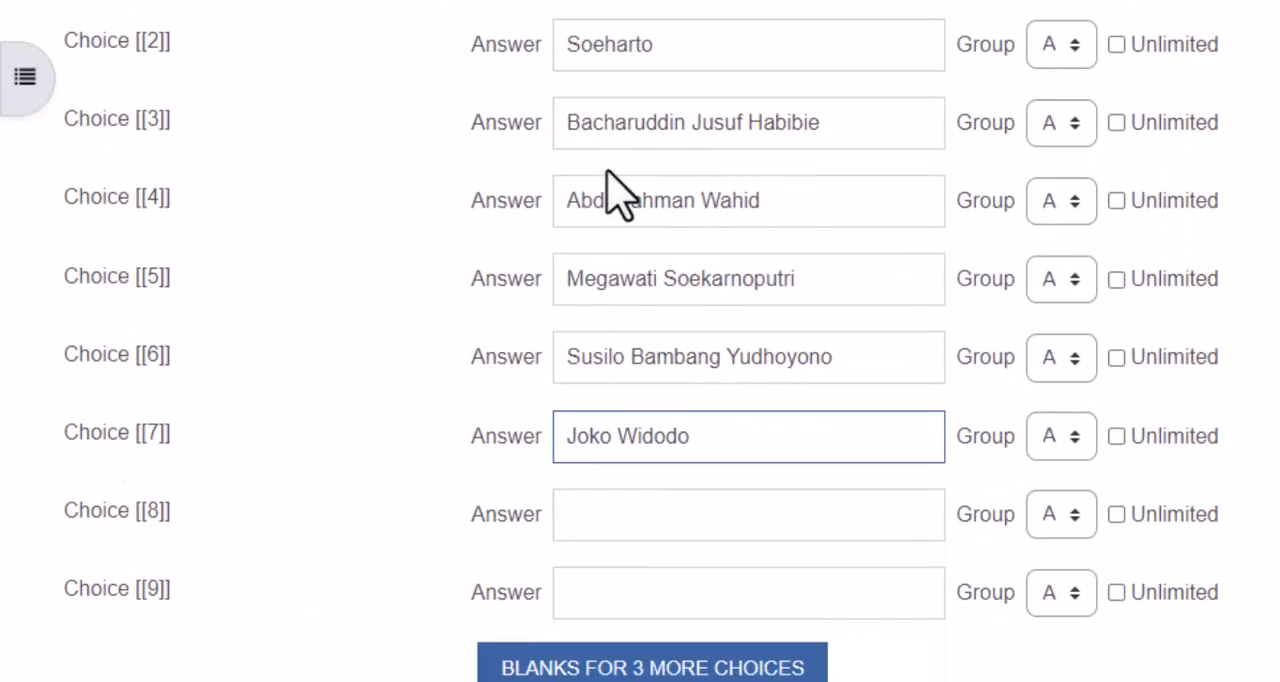
scroll(615, 195, "down", 1)
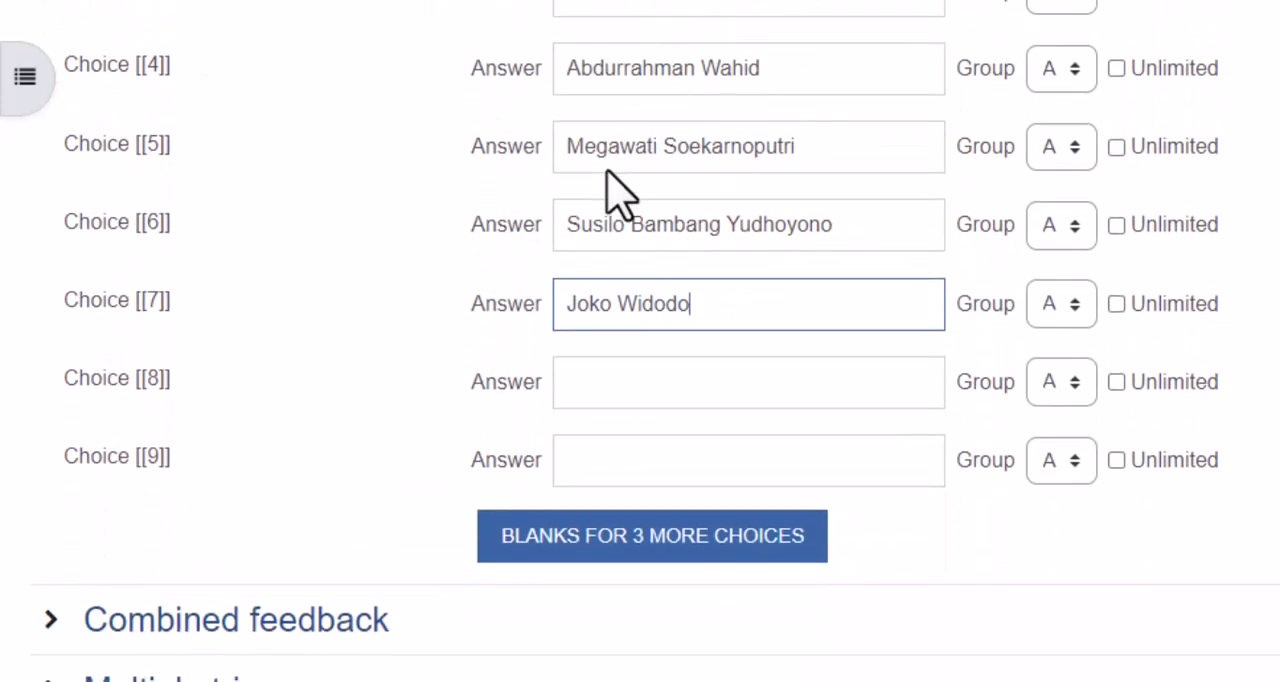
left_click(610, 402)
scroll(610, 402, "up", 1)
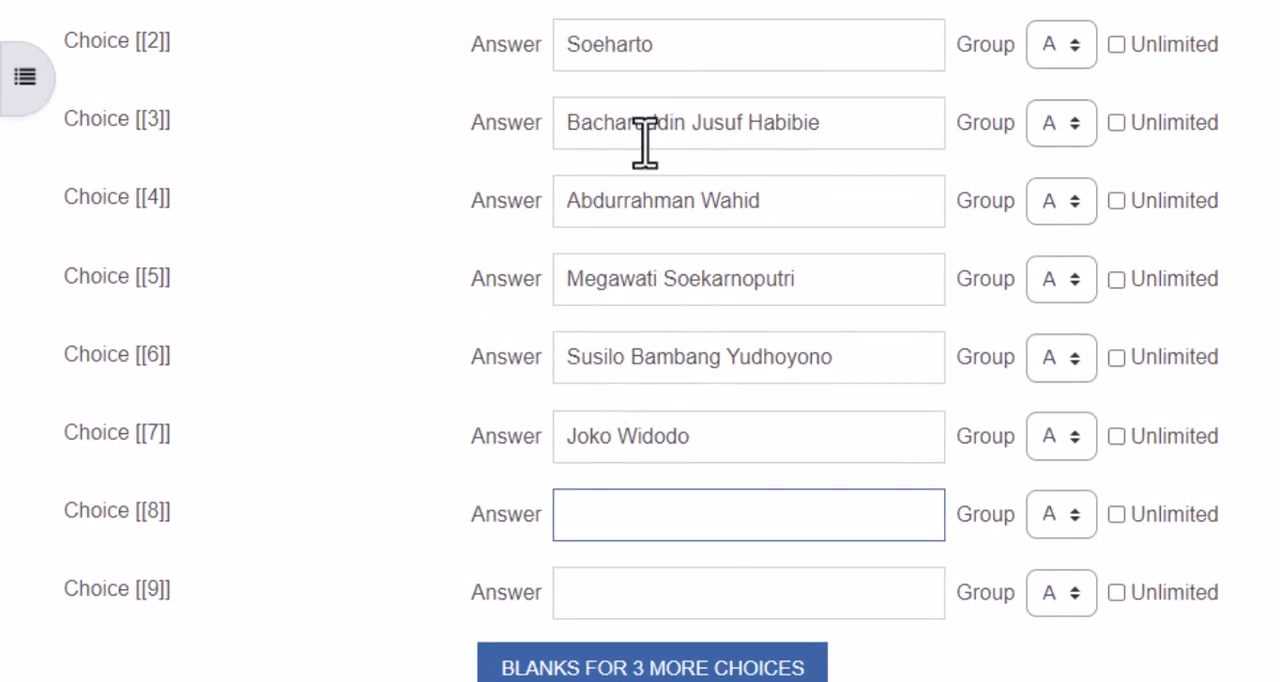
scroll(622, 542, "down", 1)
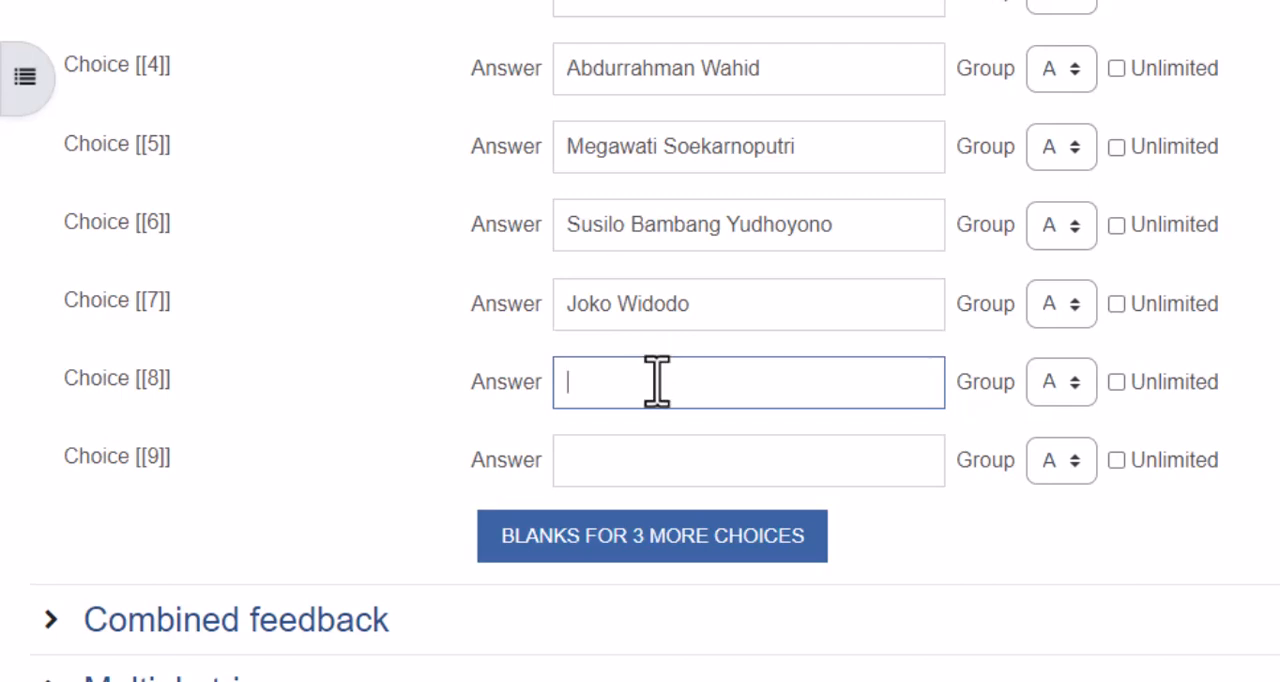
scroll(659, 382, "up", 7)
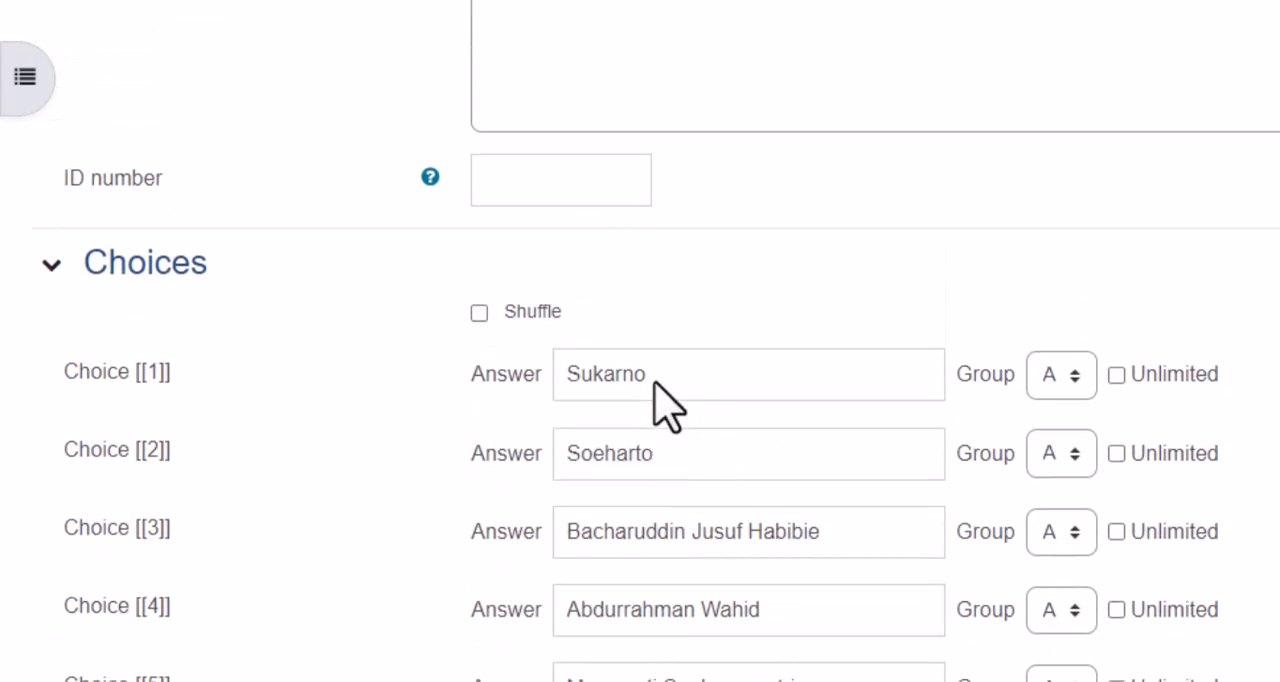
scroll(655, 390, "down", 4)
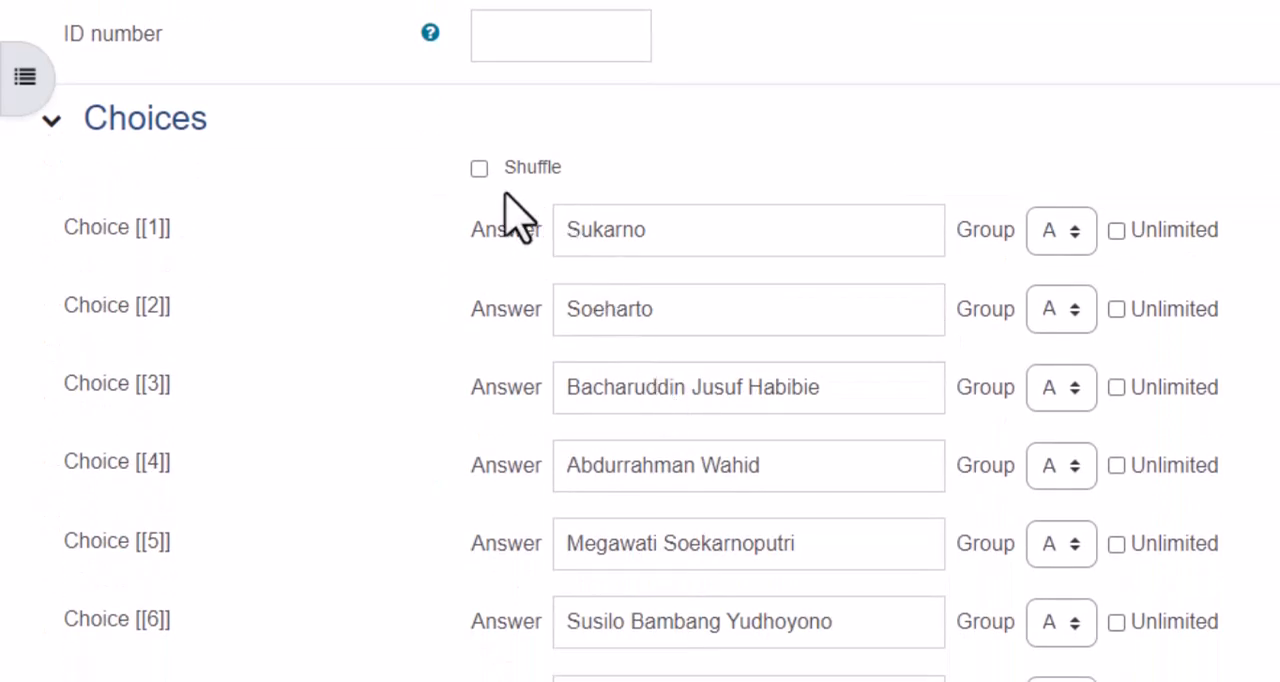
left_click(480, 168)
- Copy the [[1]] marker from the first choice's label and insert it after "Tahun (1945-1967):" in the question text
scroll(679, 600, "down", 1)
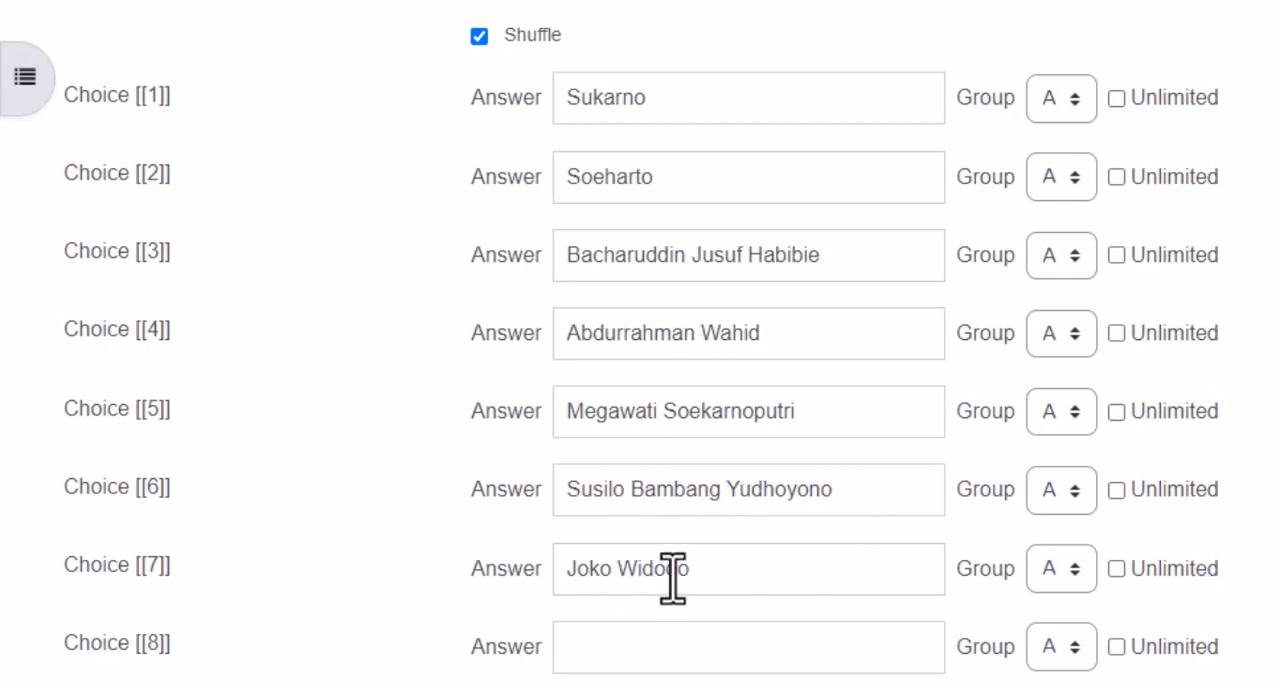
scroll(672, 578, "up", 1)
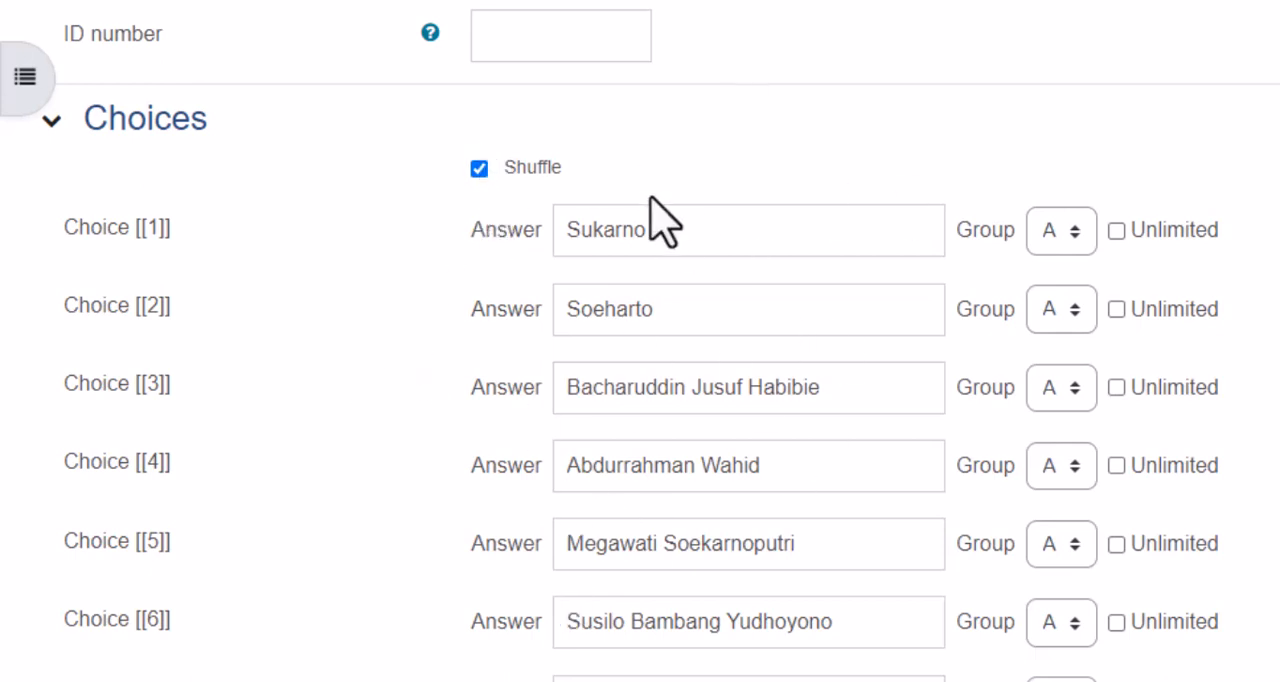
scroll(659, 237, "up", 10)
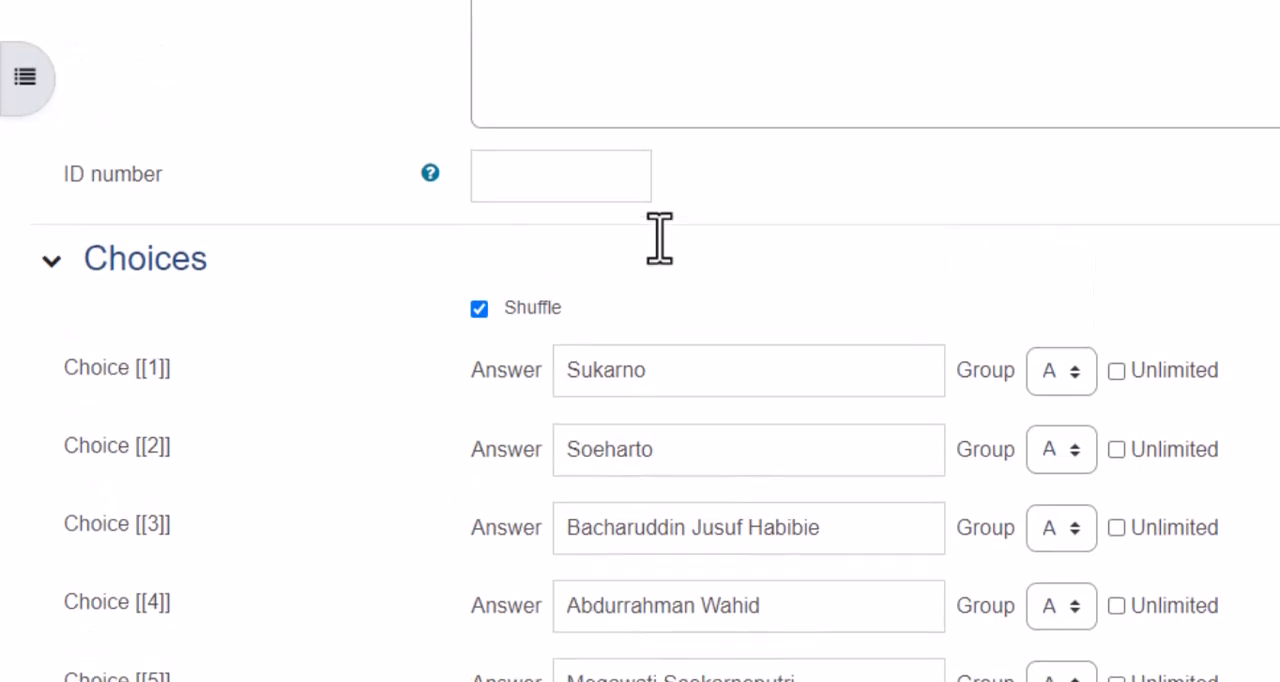
scroll(659, 237, "down", 3)
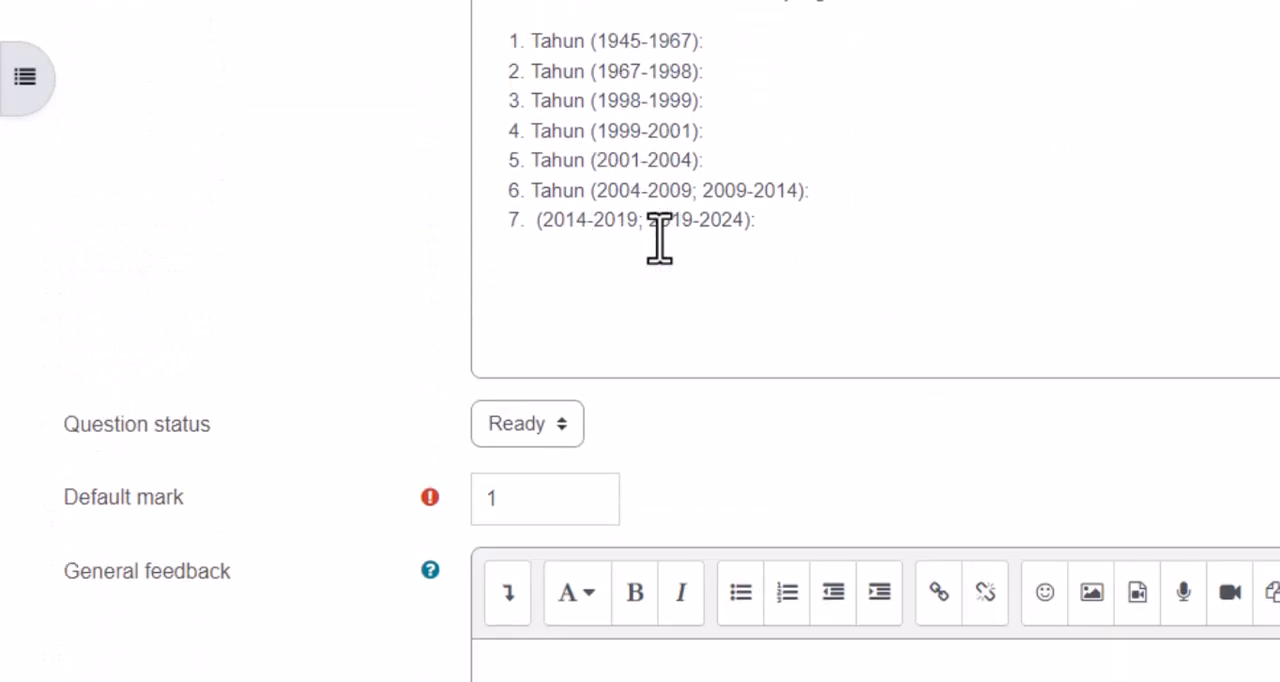
scroll(660, 237, "up", 2)
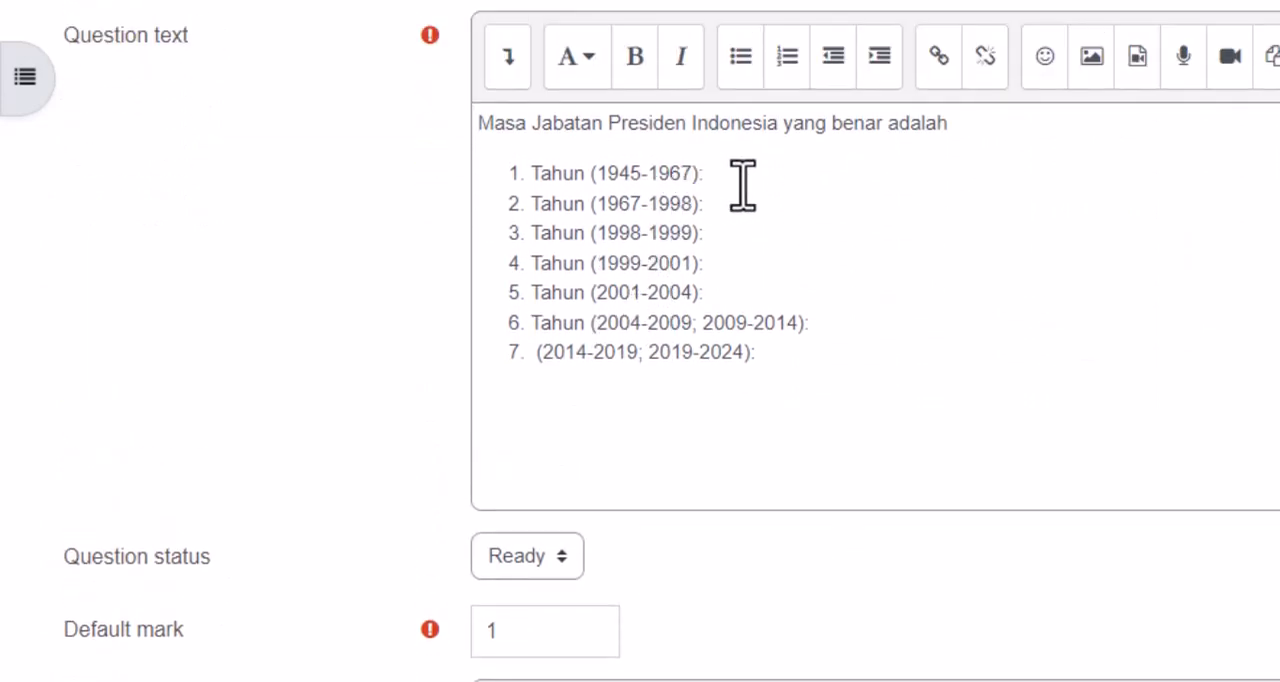
scroll(742, 185, "down", 10)
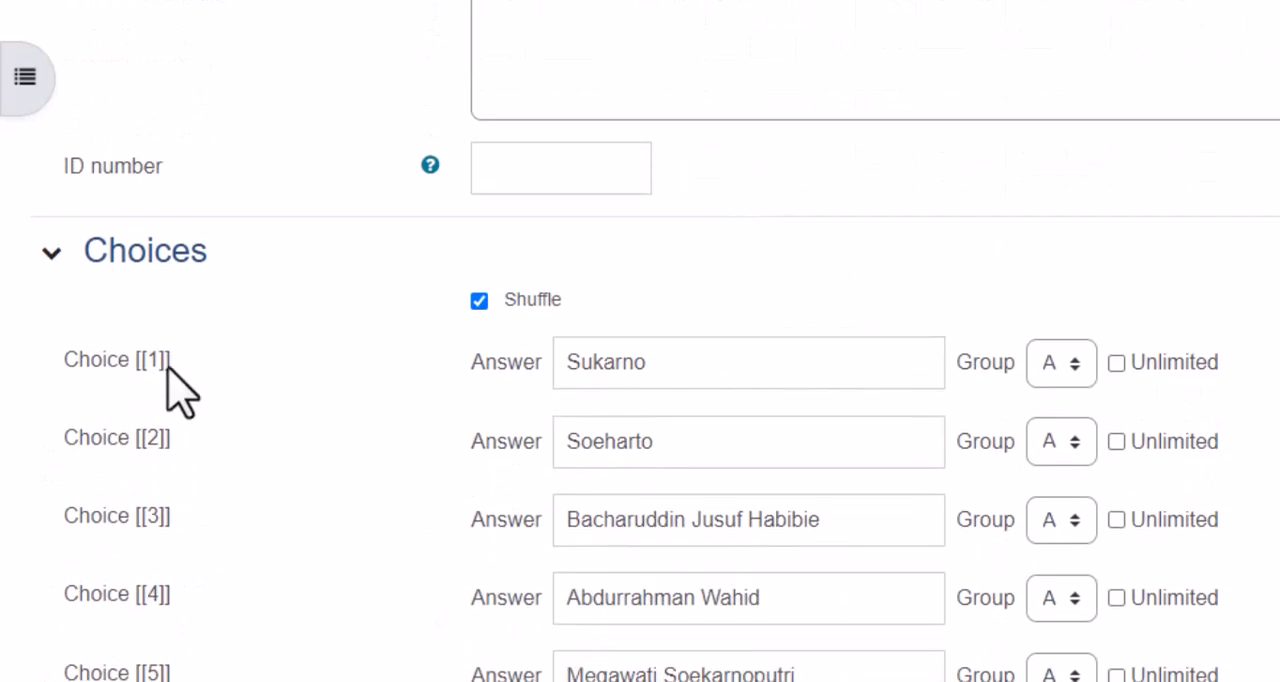
left_click_drag(171, 362, 131, 366)
key("ctrl+c")
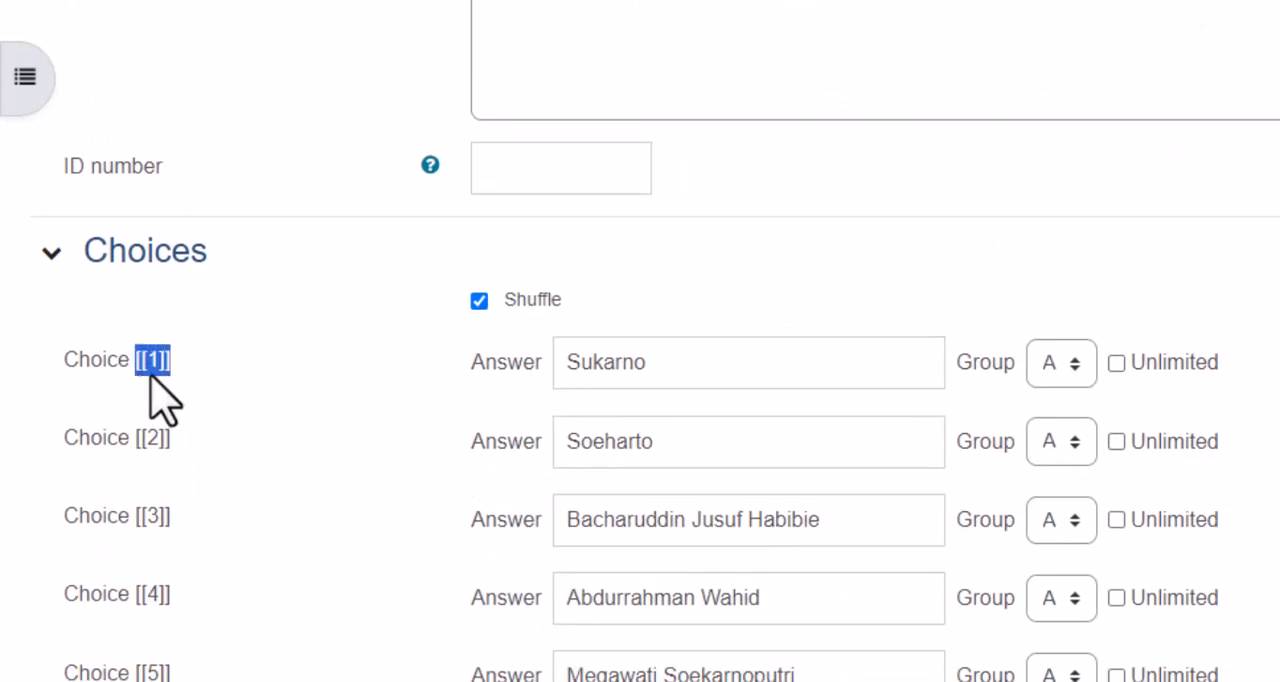
scroll(457, 291, "up", 9)
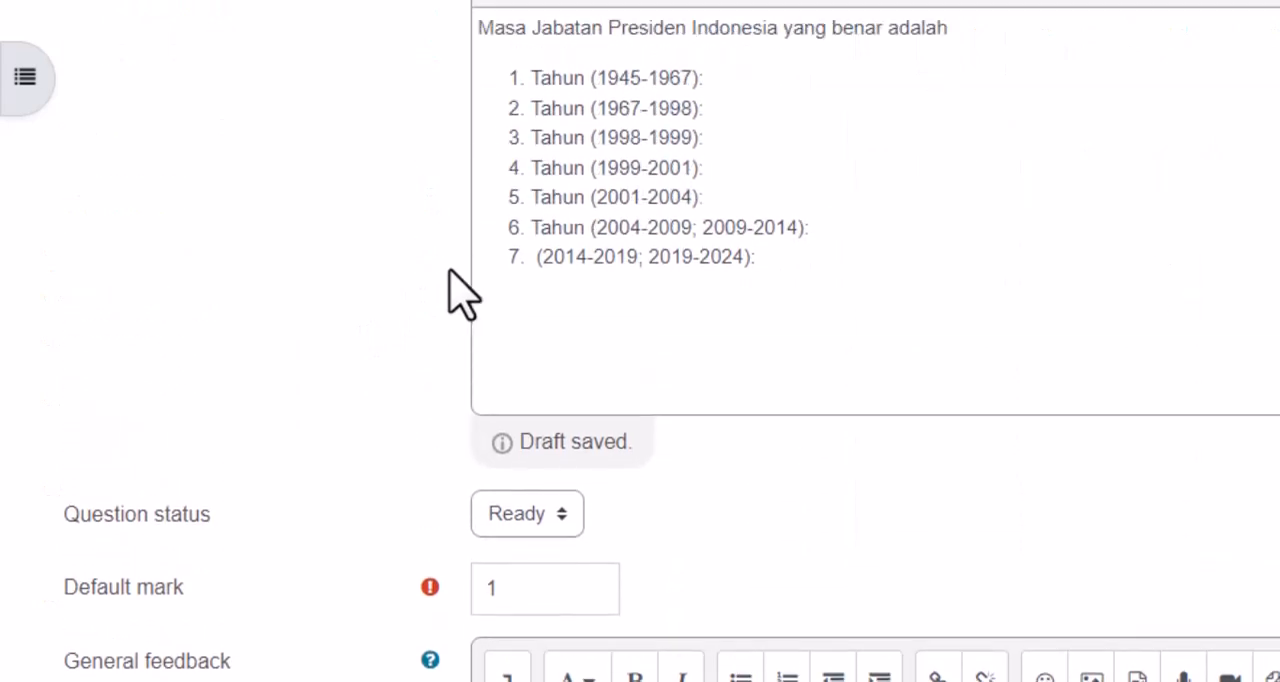
left_click(752, 130)
key("ctrl+v")
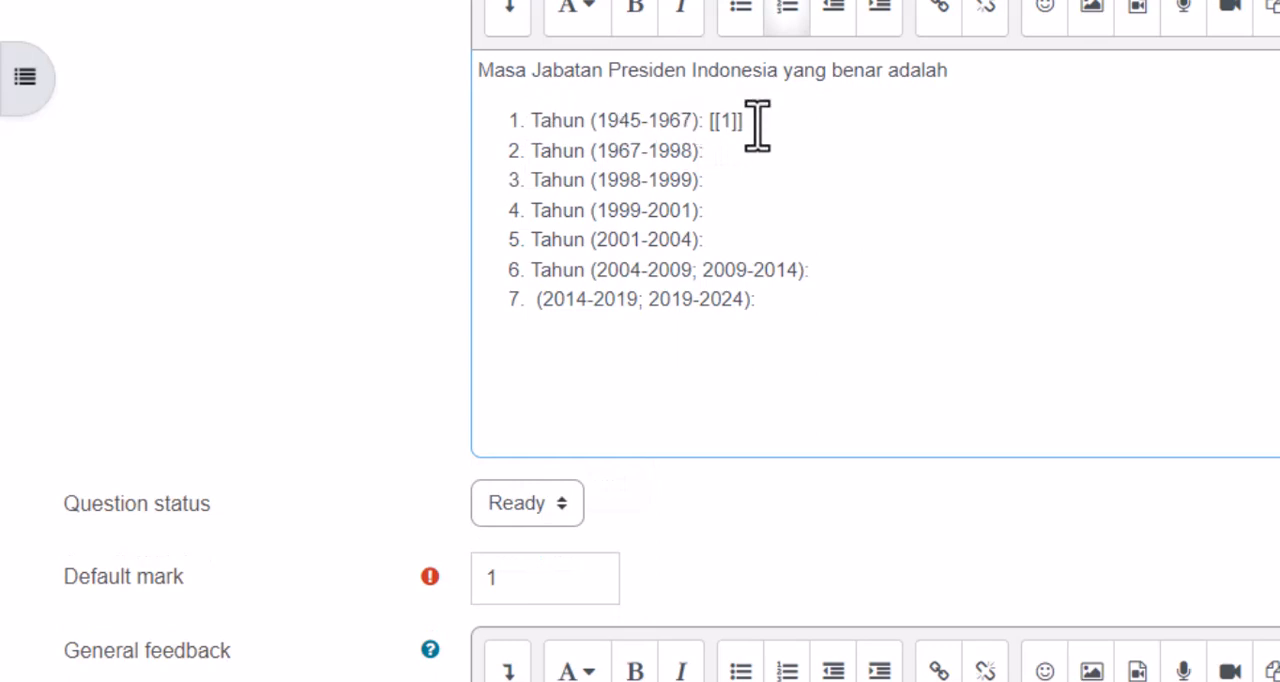
- Insert the markers [[2]] after "Tahun (1967-1998):" and [[3]] after "Tahun (1998-1999):" in the question text
left_click_drag(757, 120, 720, 122)
left_click(720, 158)
key("ctrl+v")
left_click_drag(749, 160, 704, 152)
key("ctrl+c")
left_click(710, 182)
key("ctrl+v")
type("3")
- Insert the markers [[4]] after "Tahun (1999-2001):" and [[5]] after "Tahun (2001-2004):" in the question text
left_click(708, 210)
key("ctrl+v")
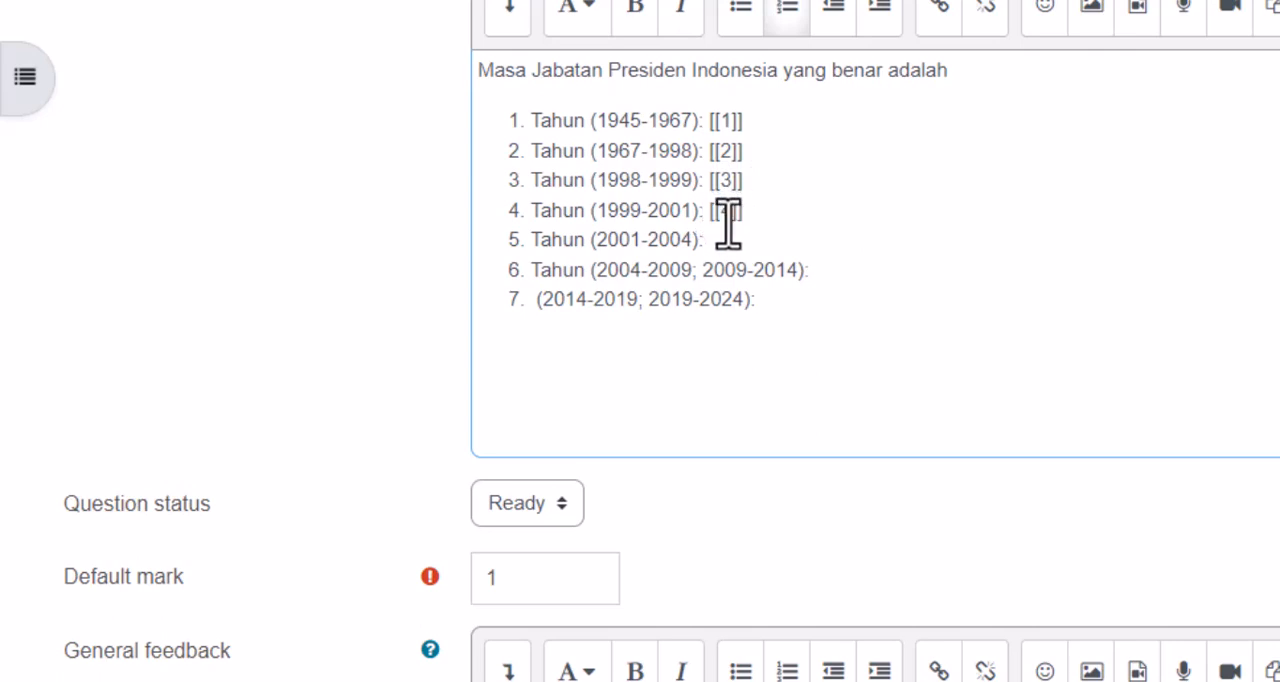
type("4")
left_click(724, 240)
left_click(706, 241)
left_click(725, 241)
type("5")
- Insert the markers [[6]] after "Tahun (2004-2009; 2009-2014):" and [[7]] after "(2014-2019; 2019-2024):" in the question text
left_click(827, 272)
left_click(785, 300)
double_click(778, 300)
type("7")
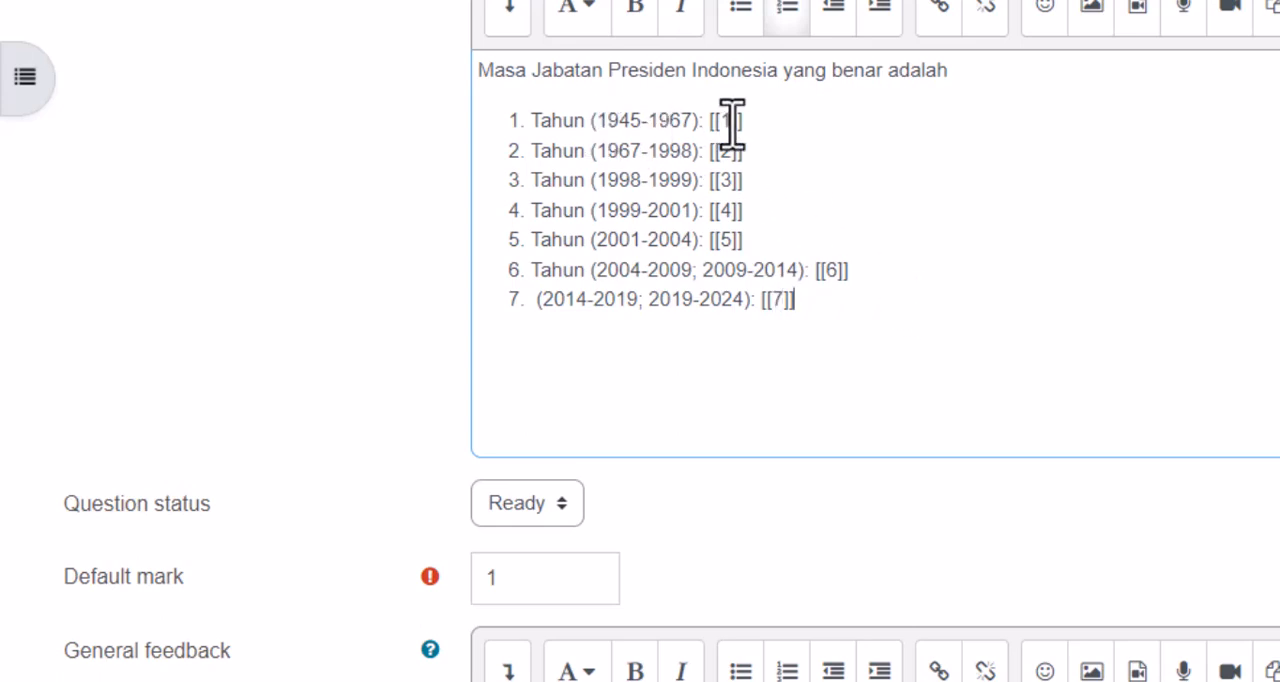
- Compare the markers in the question text with the numbered choices and save the question
scroll(1003, 426, "down", 10)
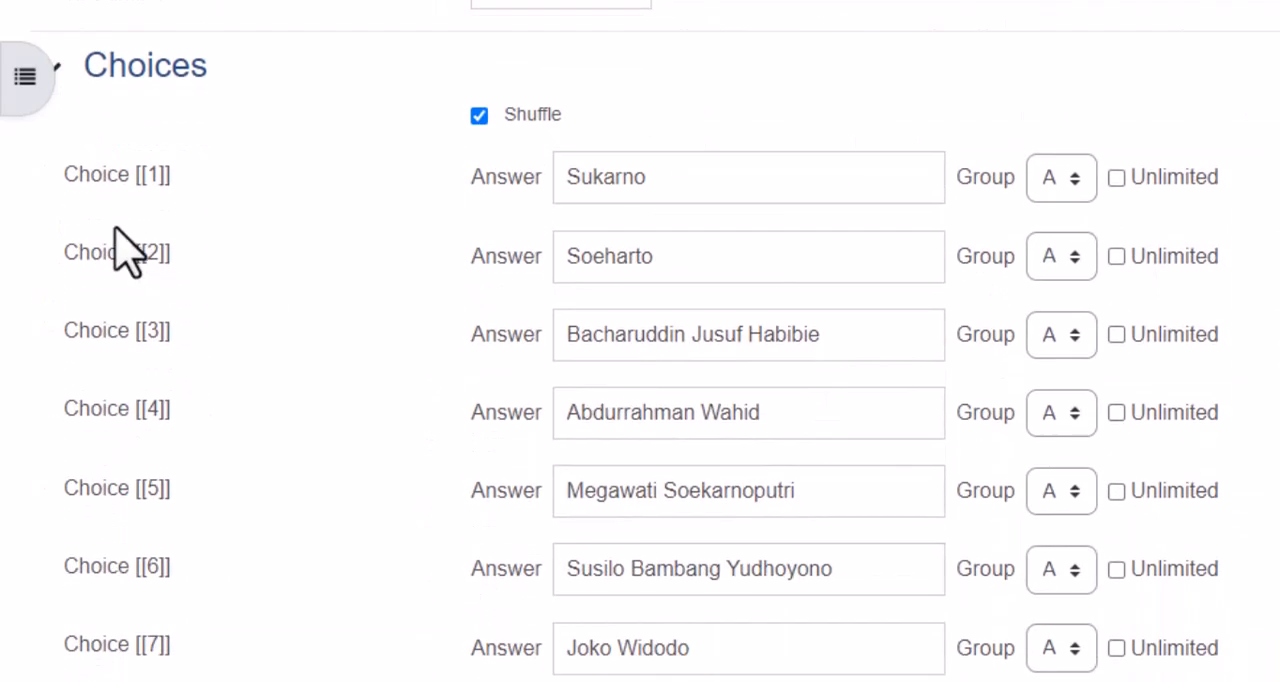
scroll(410, 337, "up", 8)
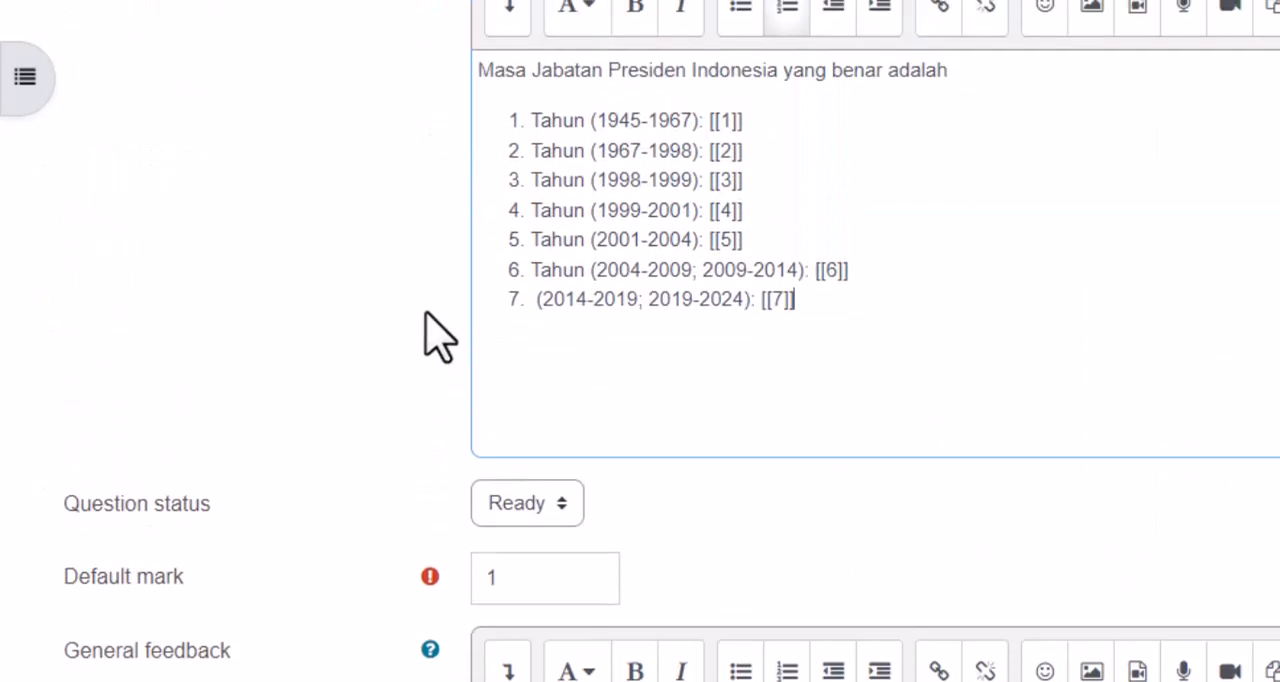
scroll(680, 163, "down", 9)
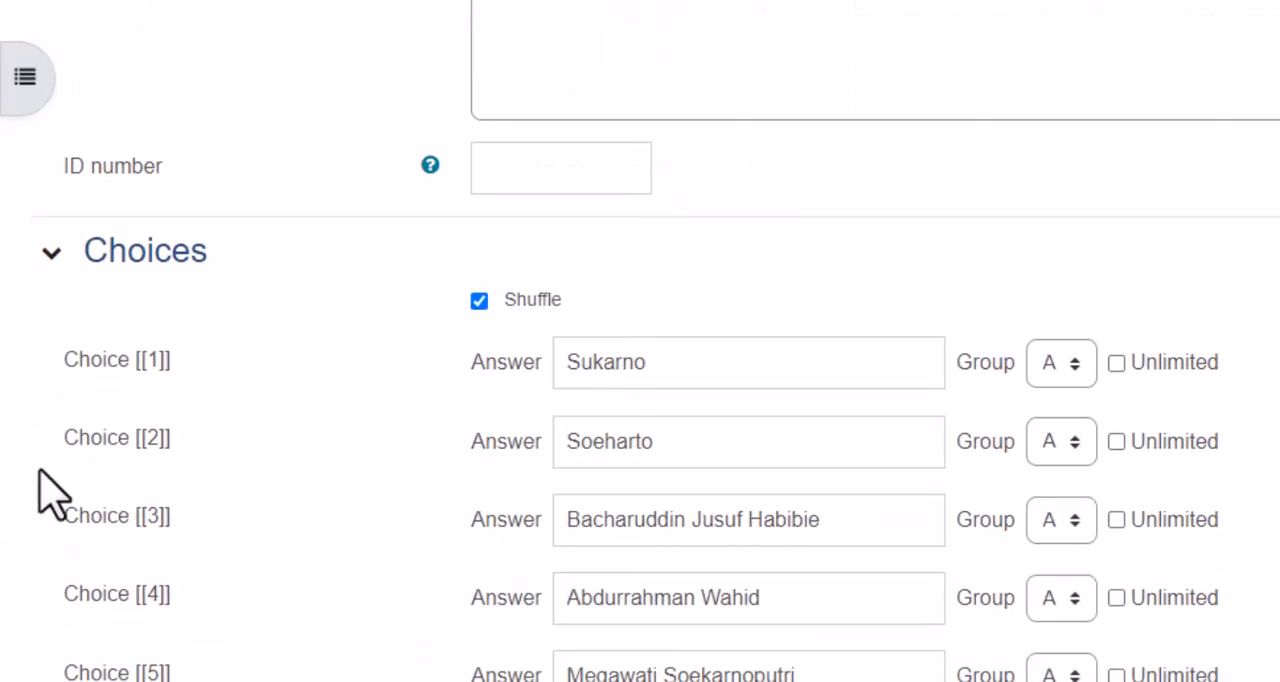
scroll(894, 426, "up", 8)
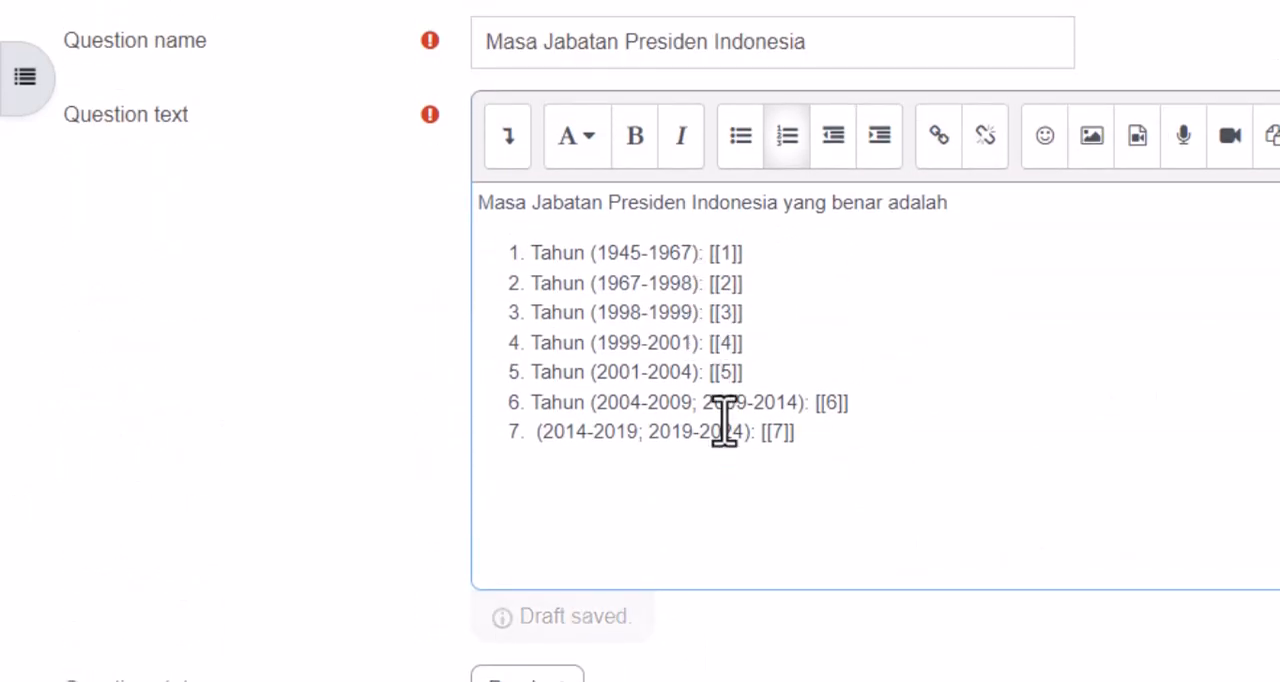
scroll(724, 420, "down", 9)
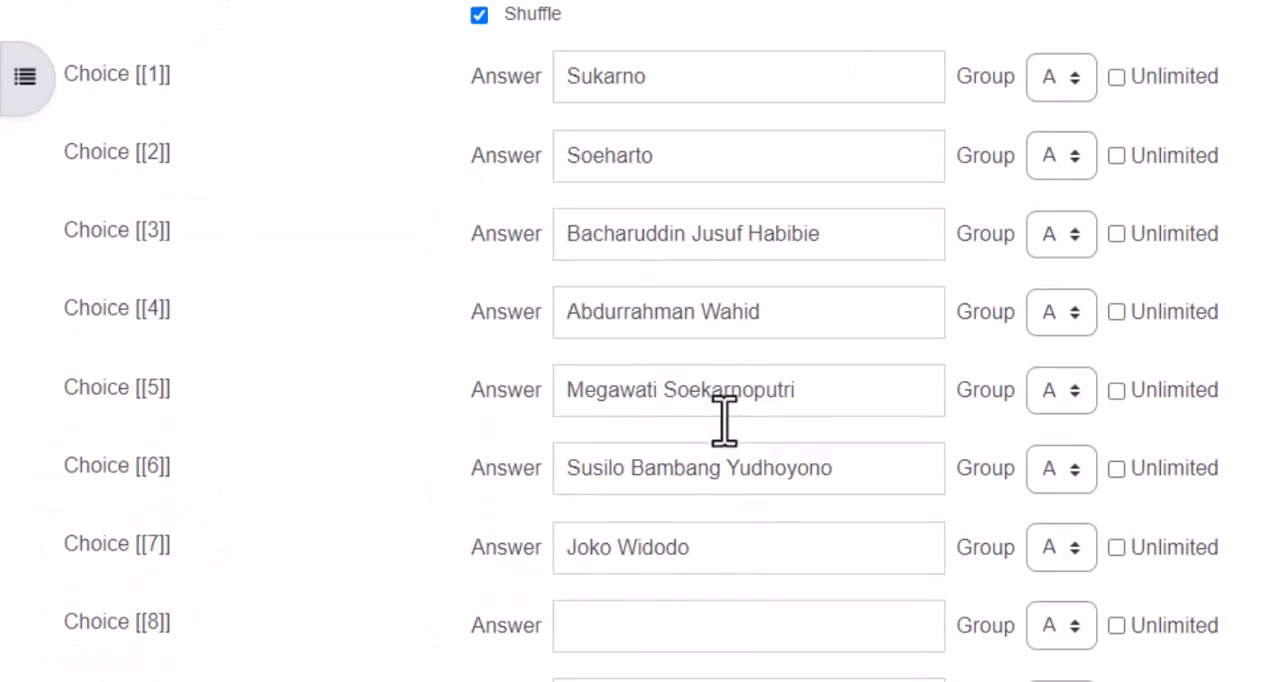
scroll(724, 420, "down", 8)
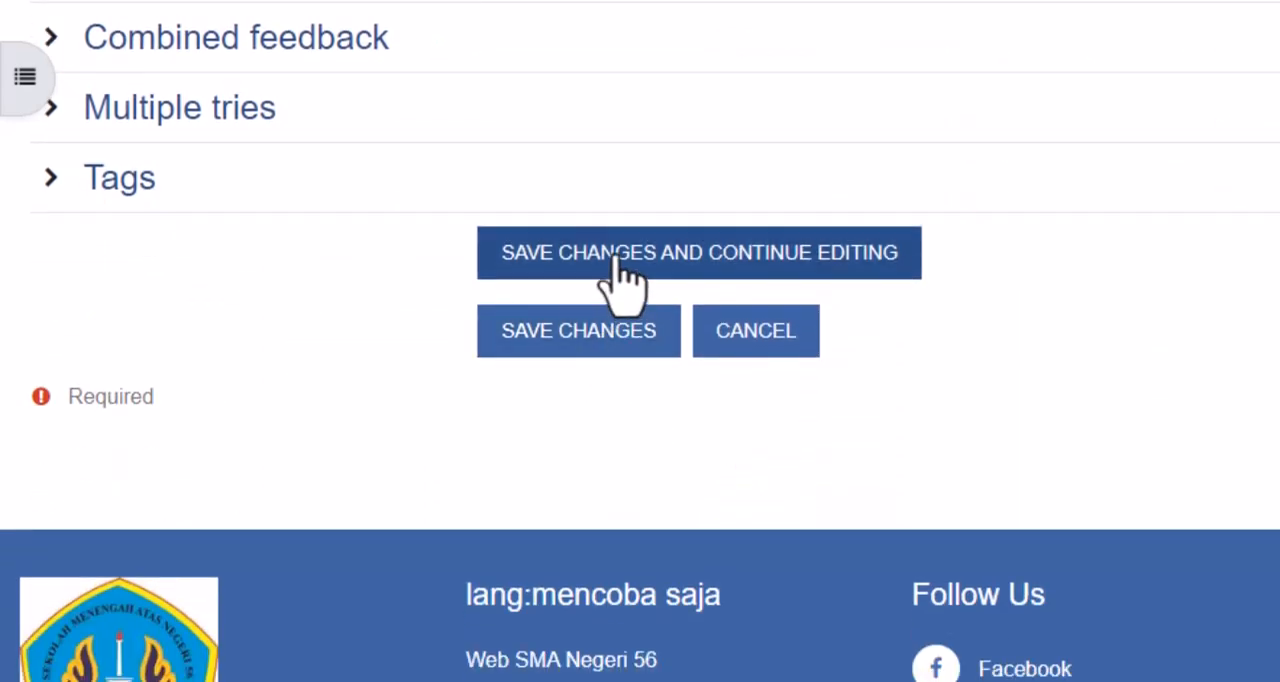
left_click(614, 345)
- Reopen the question Masa Jabatan Presiden Indonesia from the quiz's question list and open its preview
scroll(608, 357, "down", 4)
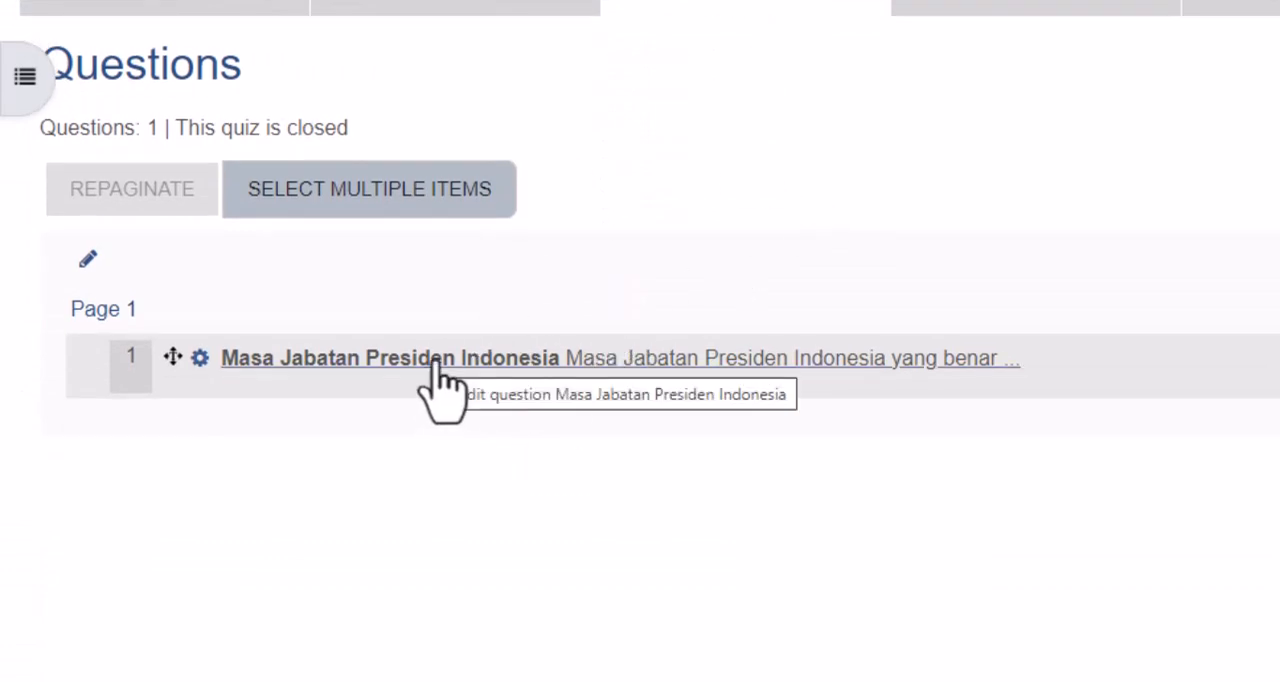
left_click(438, 363)
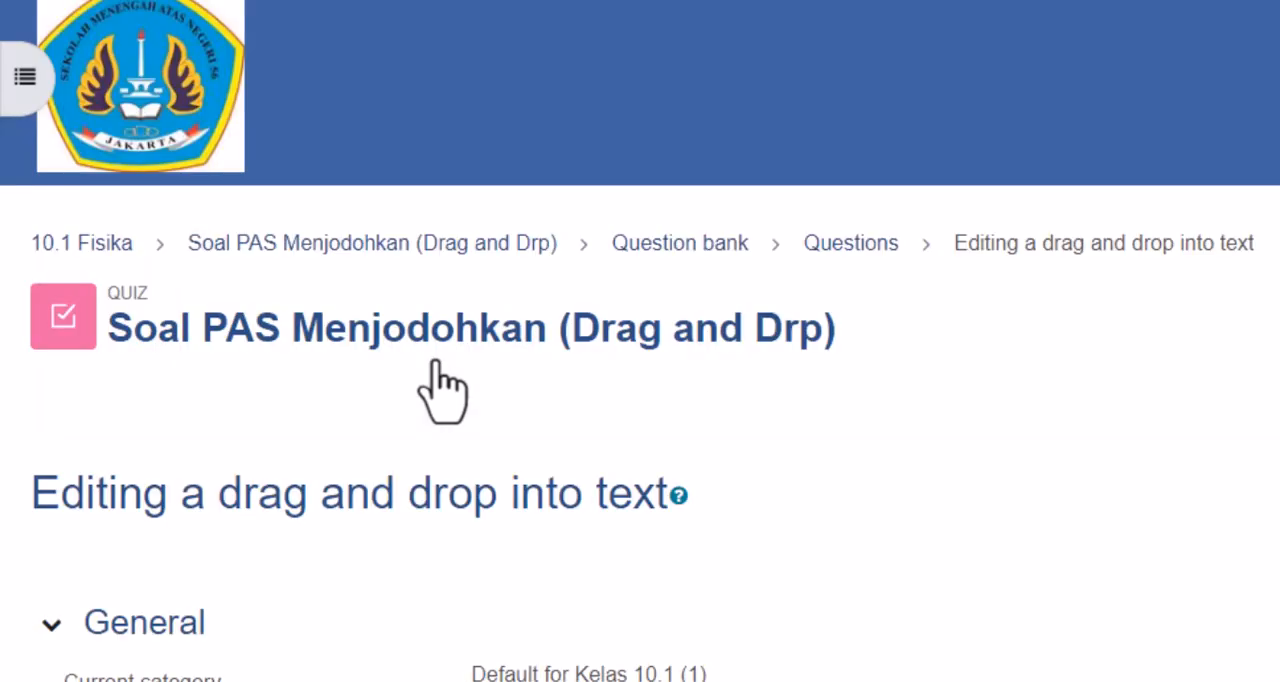
scroll(440, 380, "down", 5)
scroll(436, 365, "down", 10)
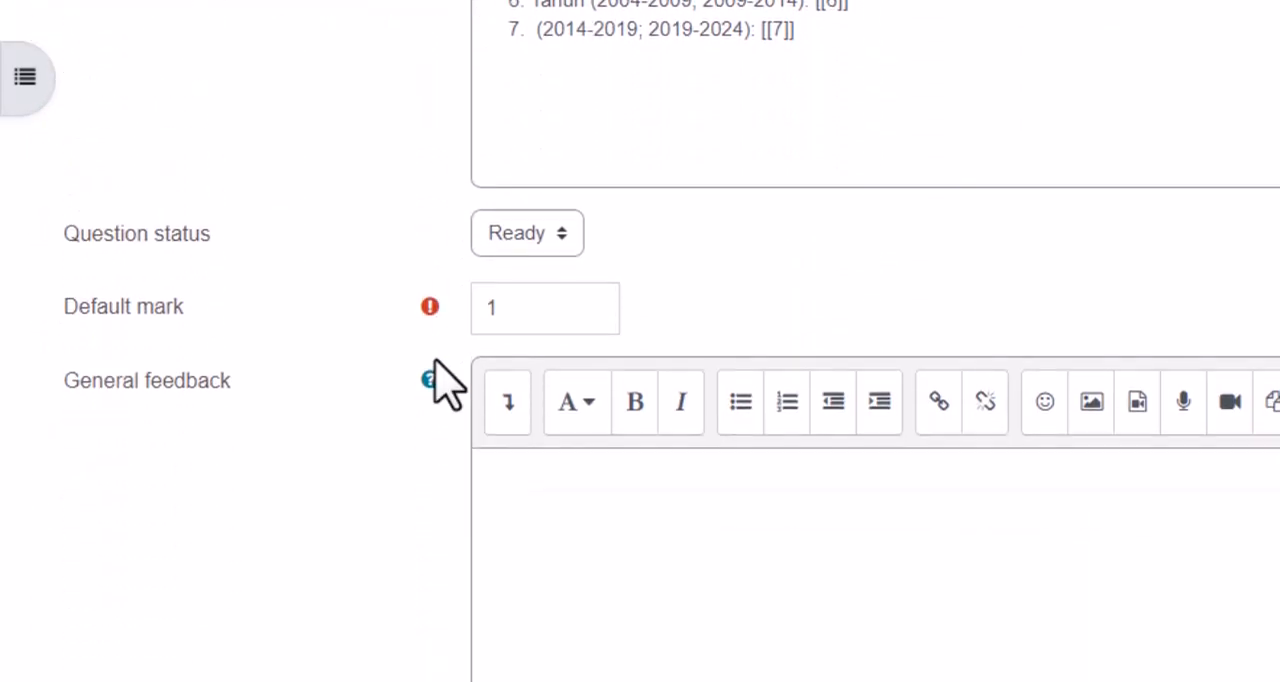
scroll(440, 380, "down", 10)
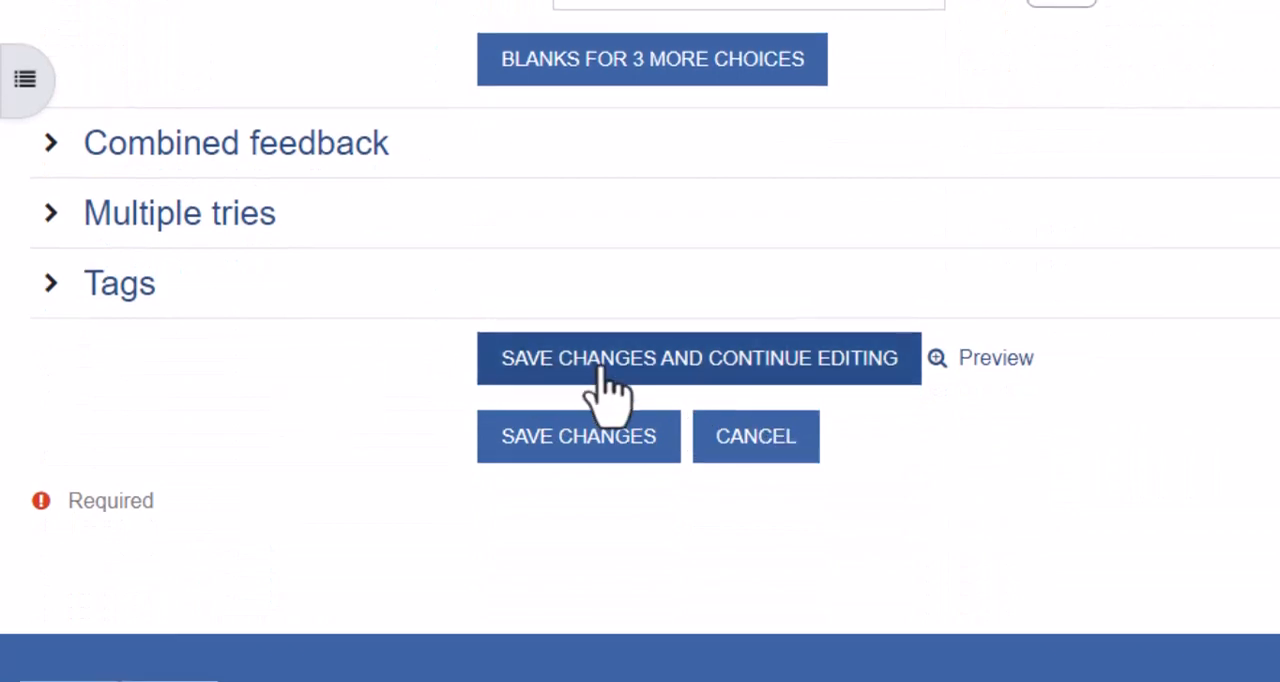
scroll(700, 400, "up", 1)
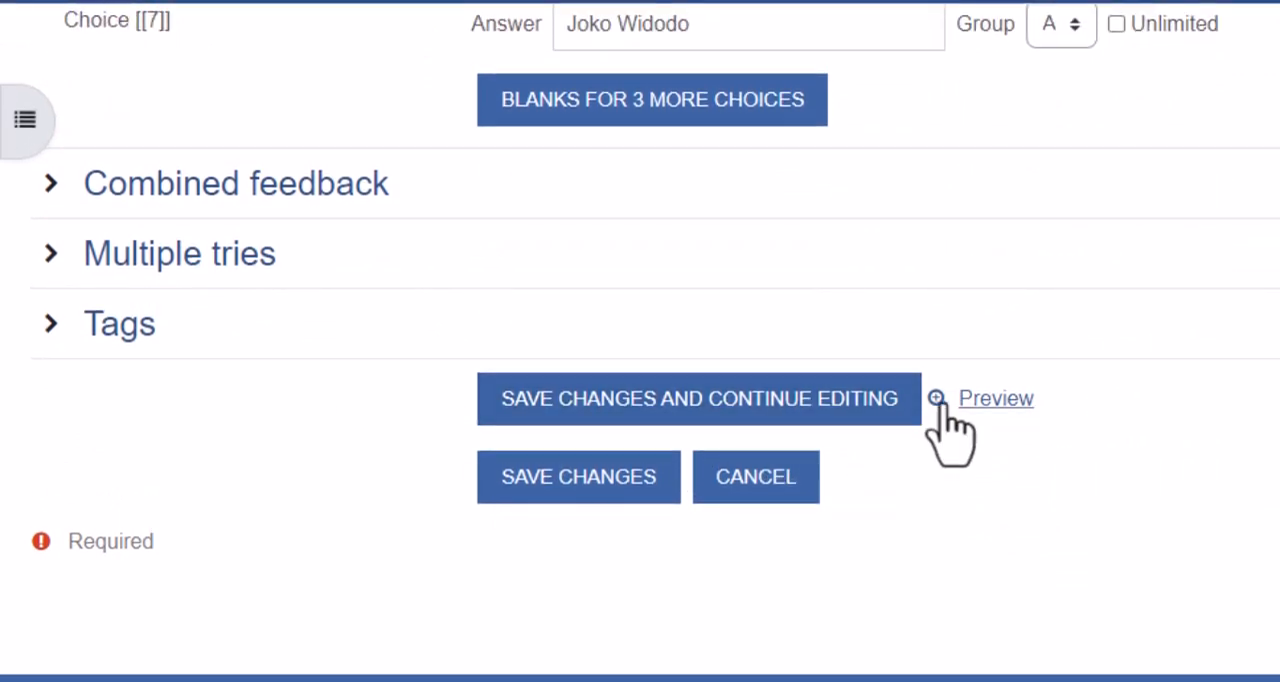
left_click(938, 402)
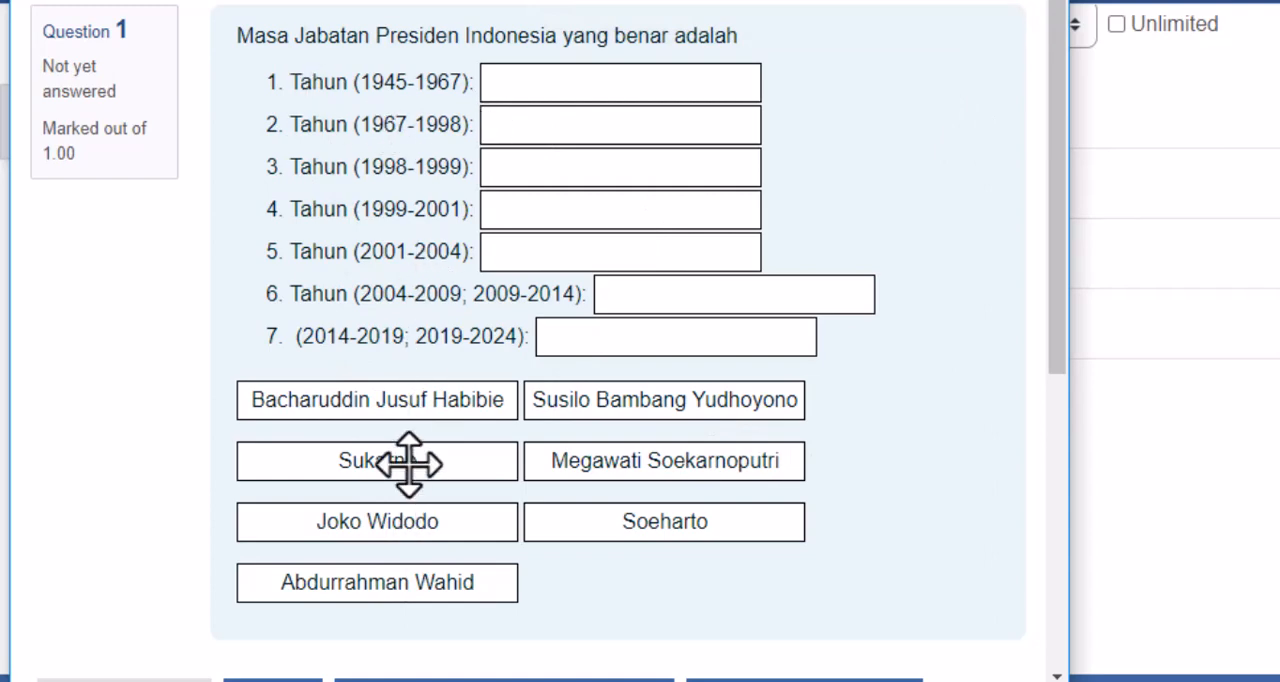
- In the preview, place Sukarno in the gap for 1945-1967 and Soeharto in the gap for 1967-1998
left_click_drag(409, 463, 648, 81)
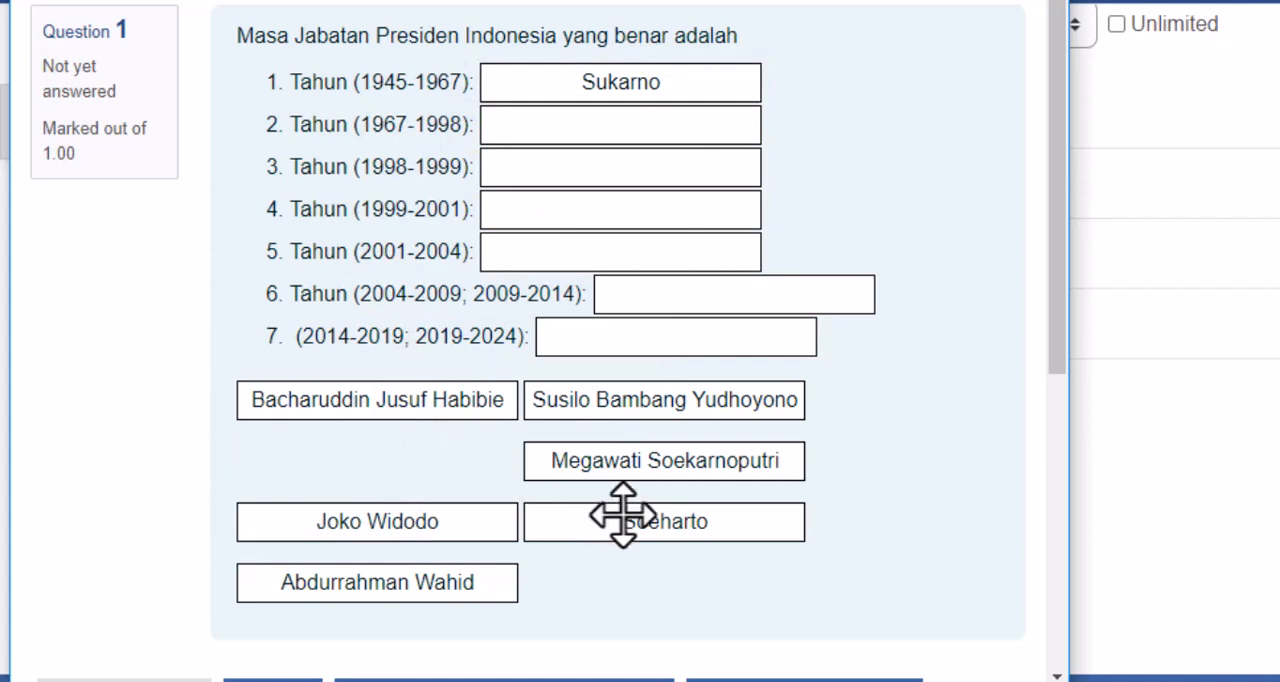
left_click_drag(623, 516, 586, 129)
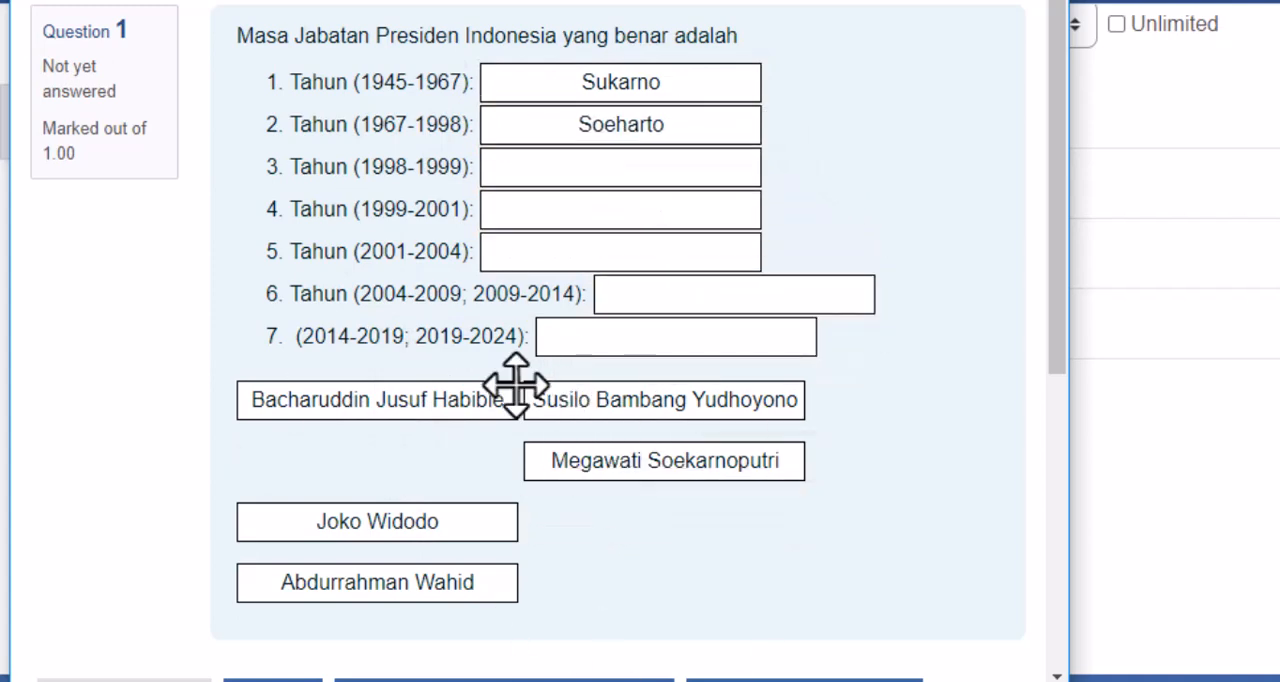
scroll(523, 600, "down", 1)
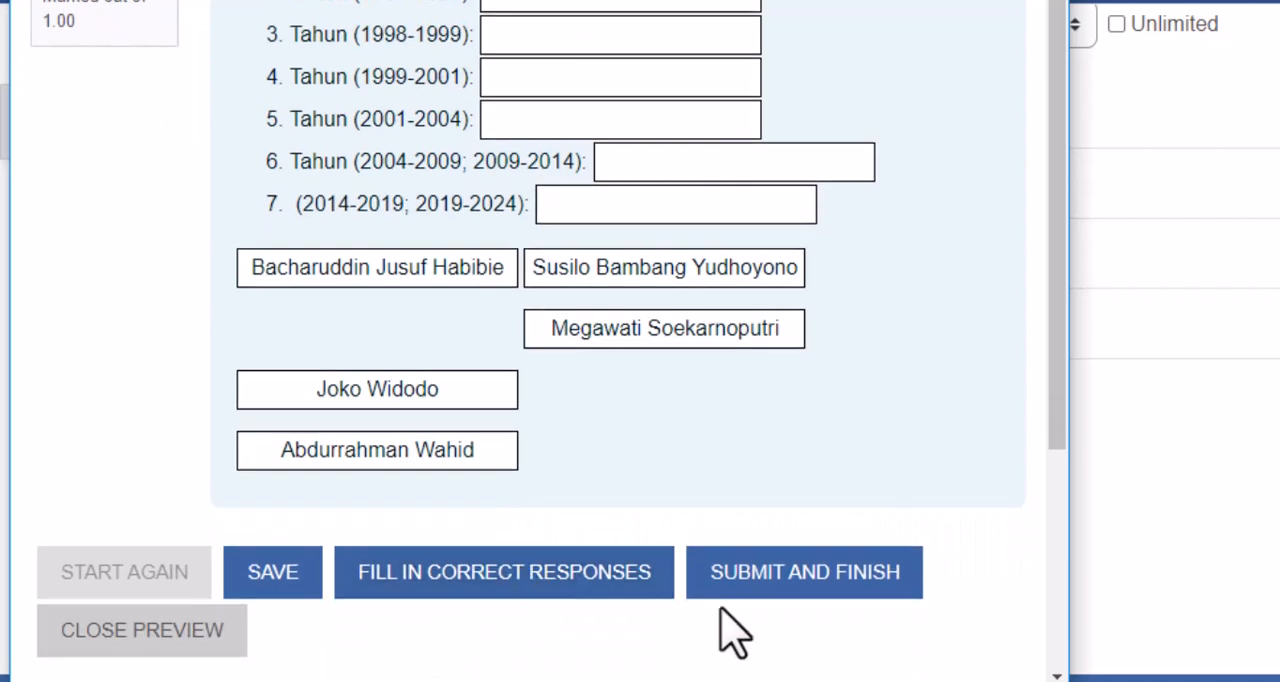
scroll(745, 620, "up", 1)
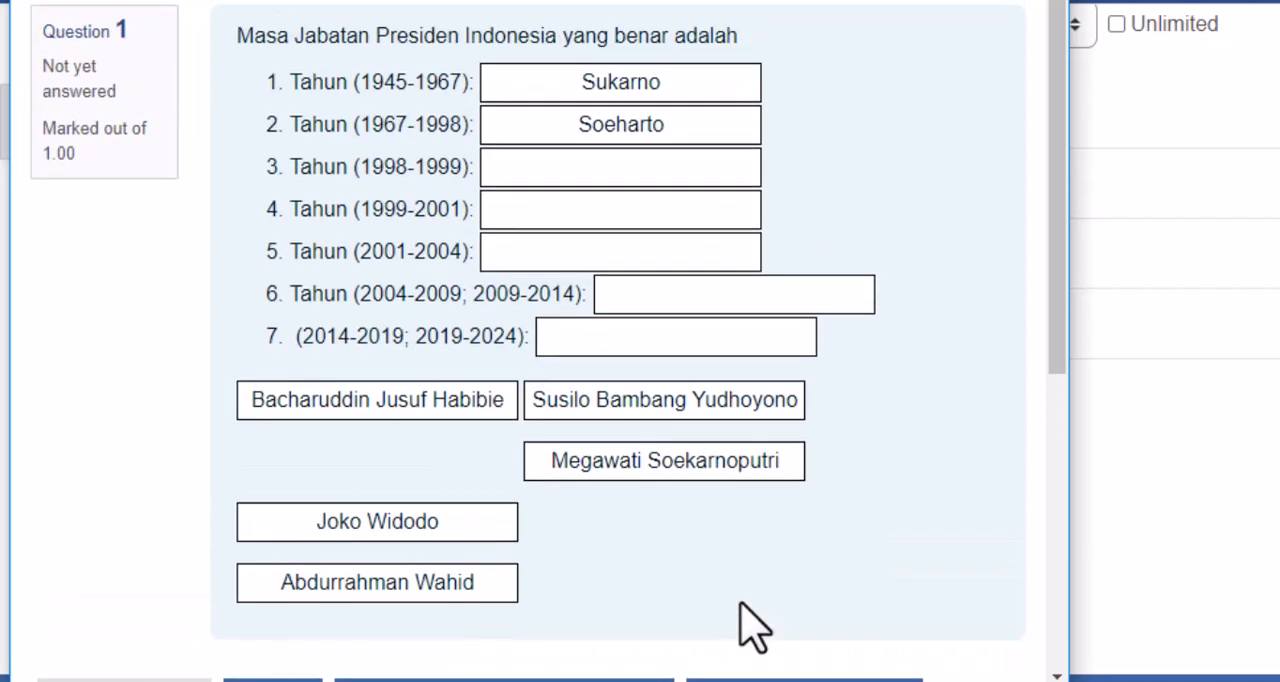